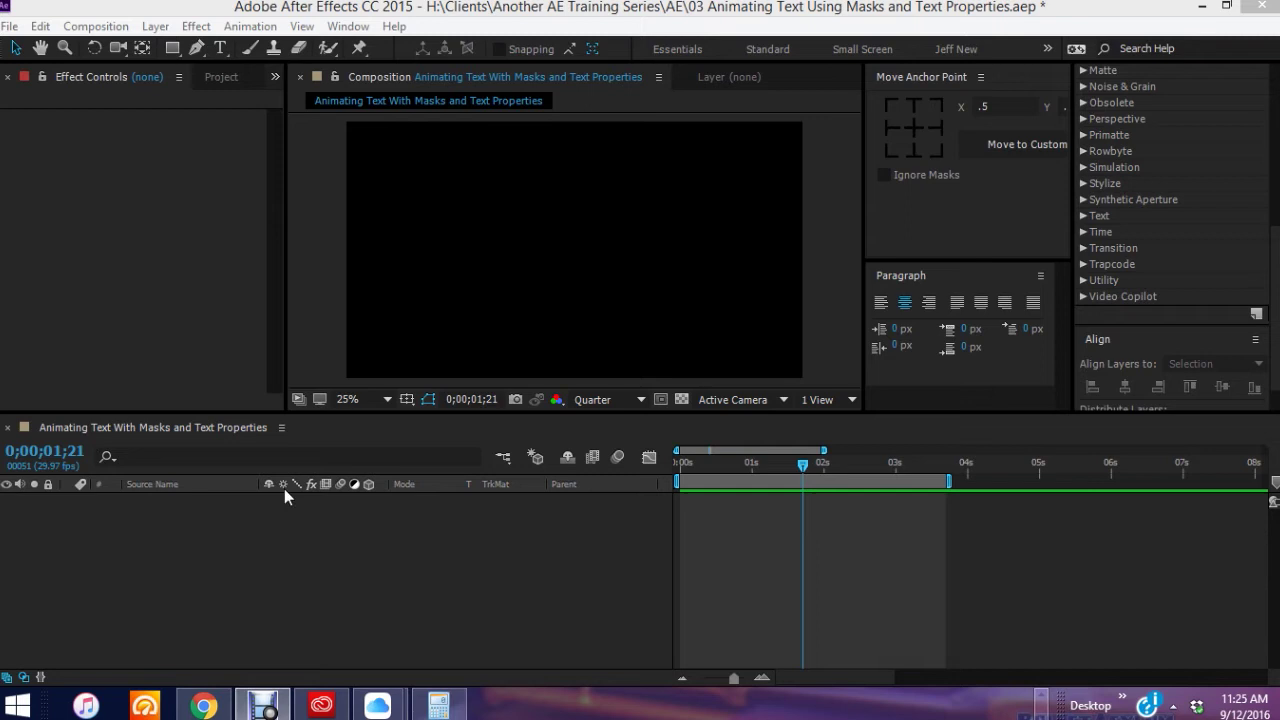
# - Add a white solid layer as the composition background
pyautogui.rightClick(290, 542)
pyautogui.click(558, 414)
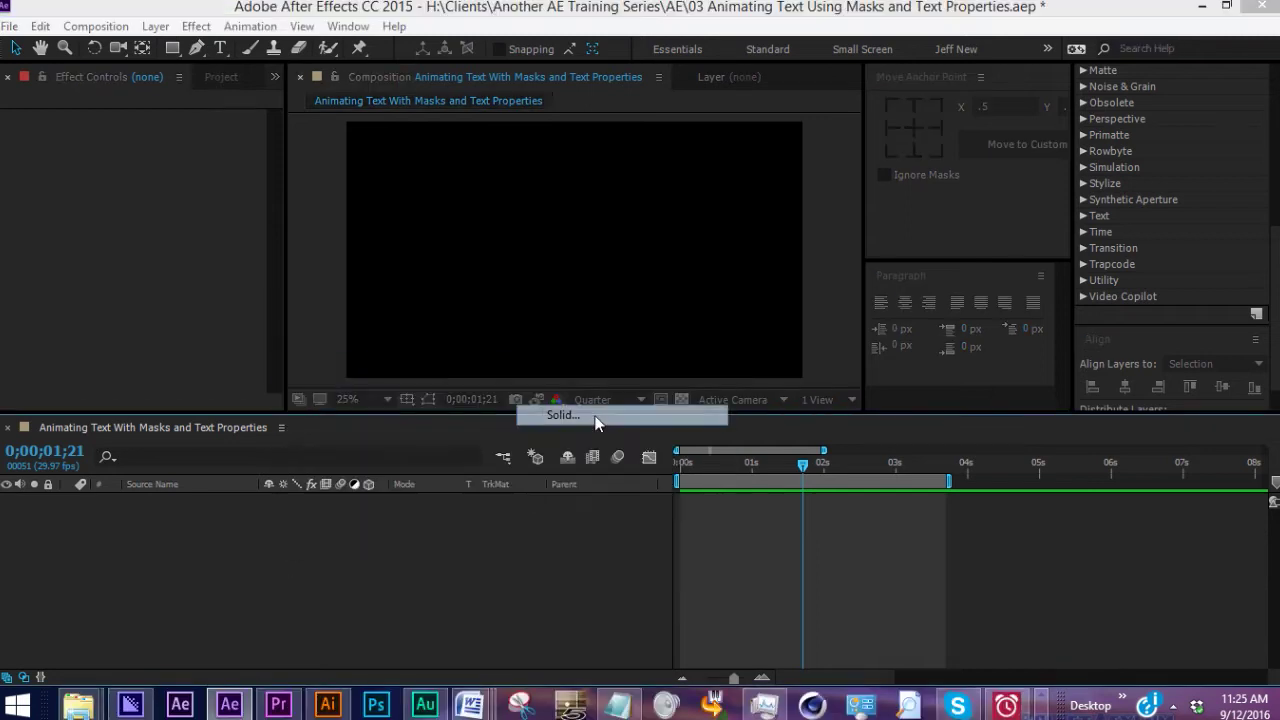
pyautogui.click(25, 83)
pyautogui.click(440, 85)
pyautogui.click(428, 408)
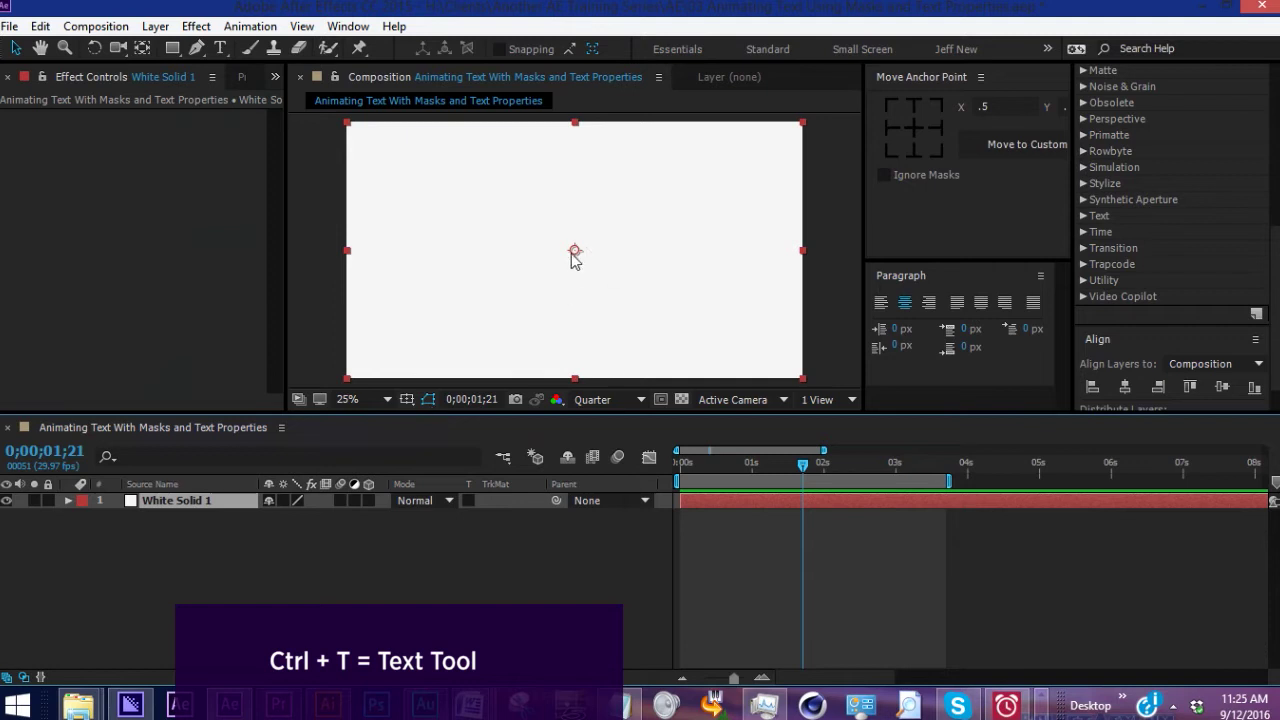
# - Add a text layer reading '7 minute ae tutorials'
pyautogui.hotkey('ctrl', 't')
pyautogui.click(491, 241)
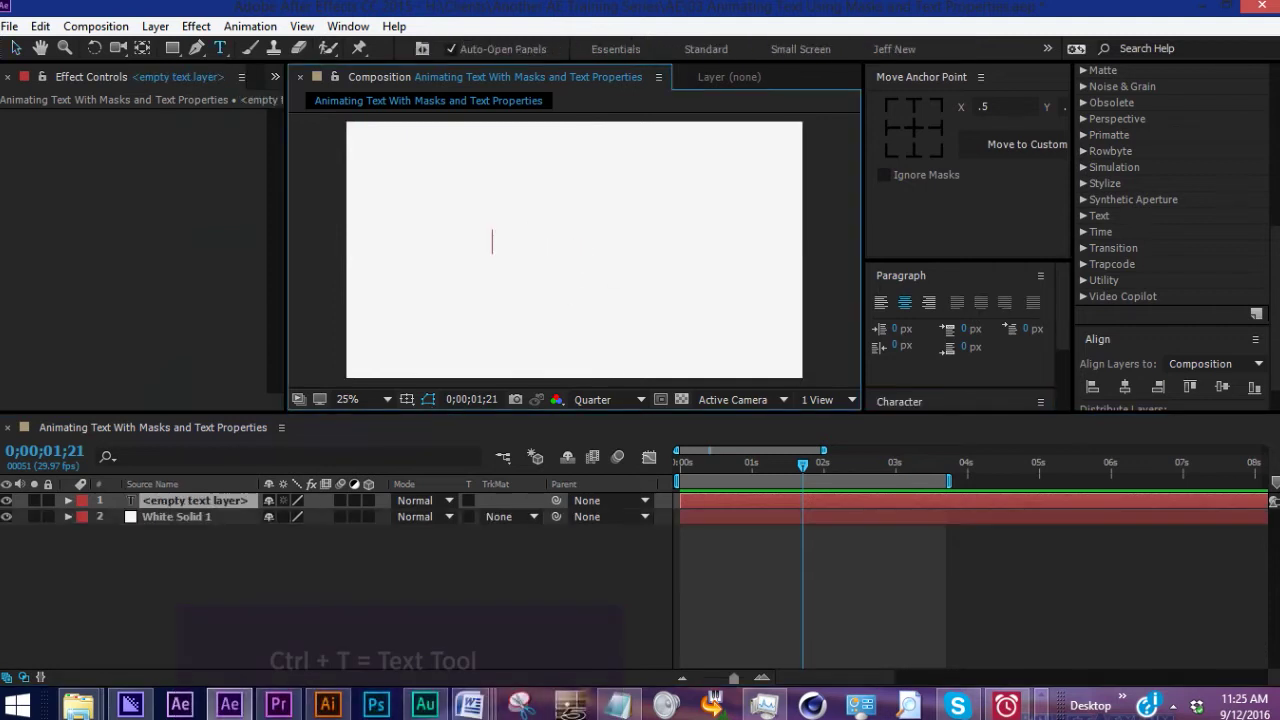
pyautogui.write('7 minute')
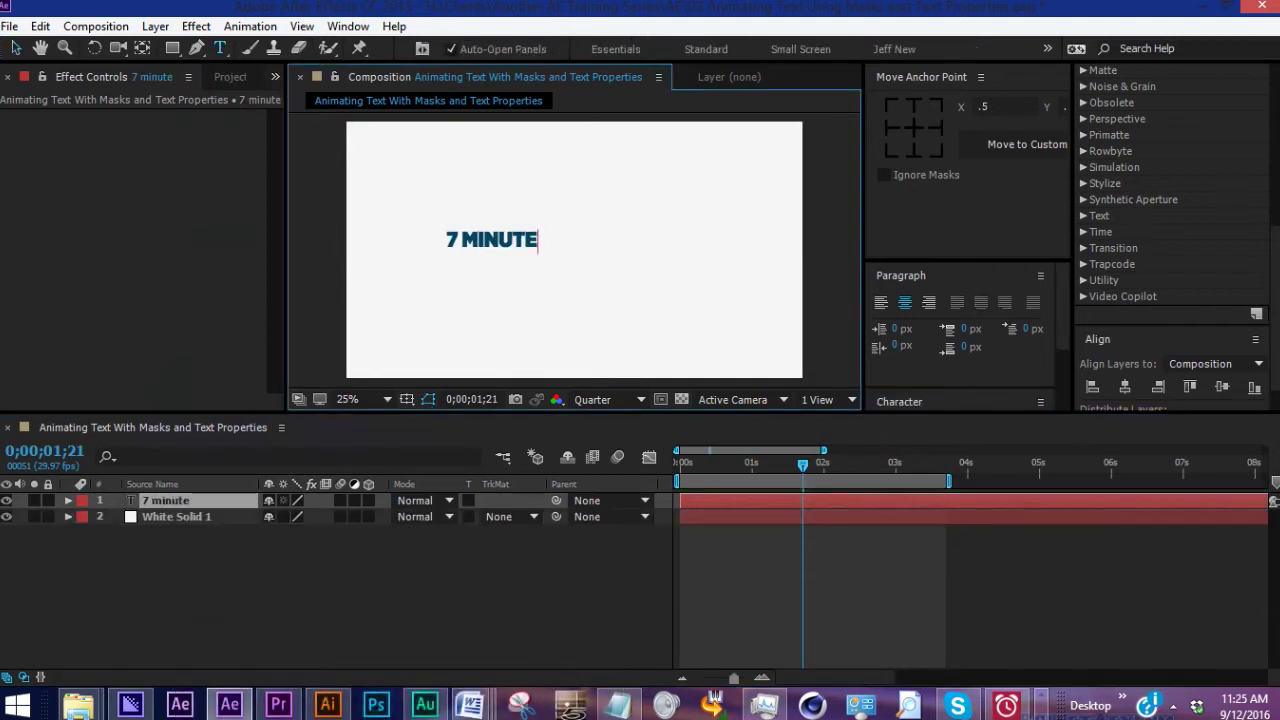
pyautogui.write(' ae tutori')
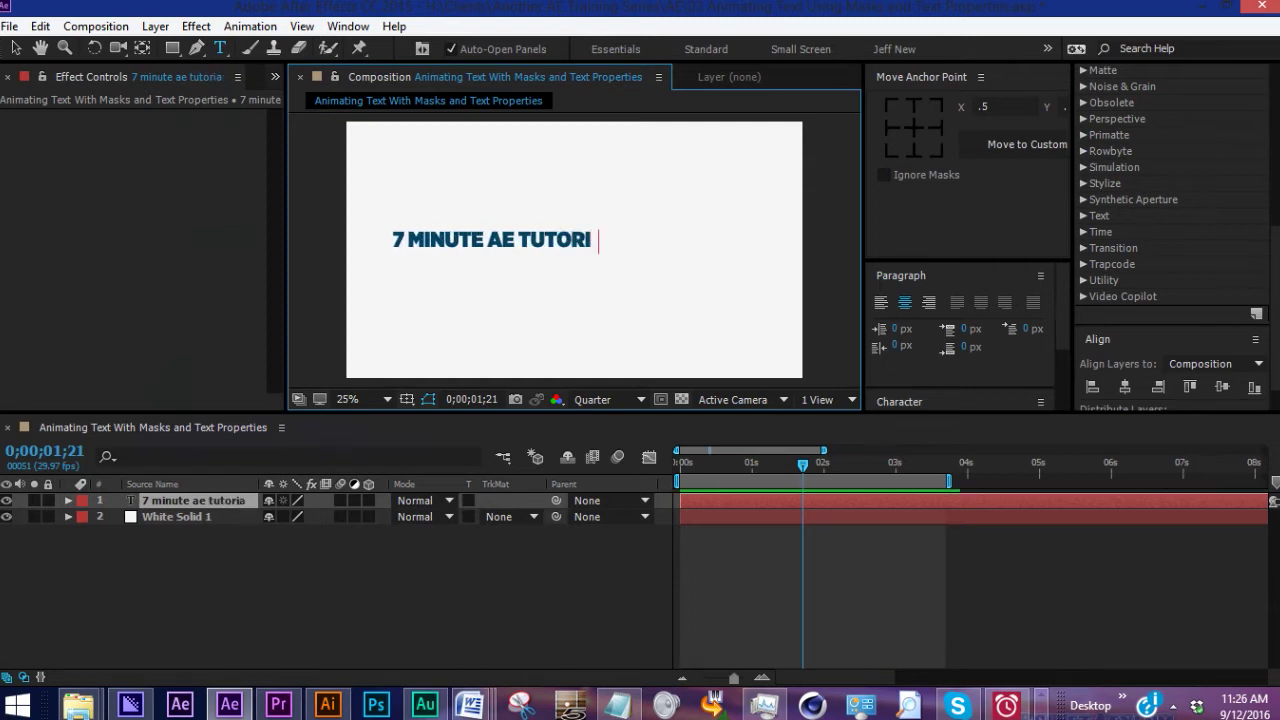
pyautogui.write('als')
pyautogui.click(15, 48)
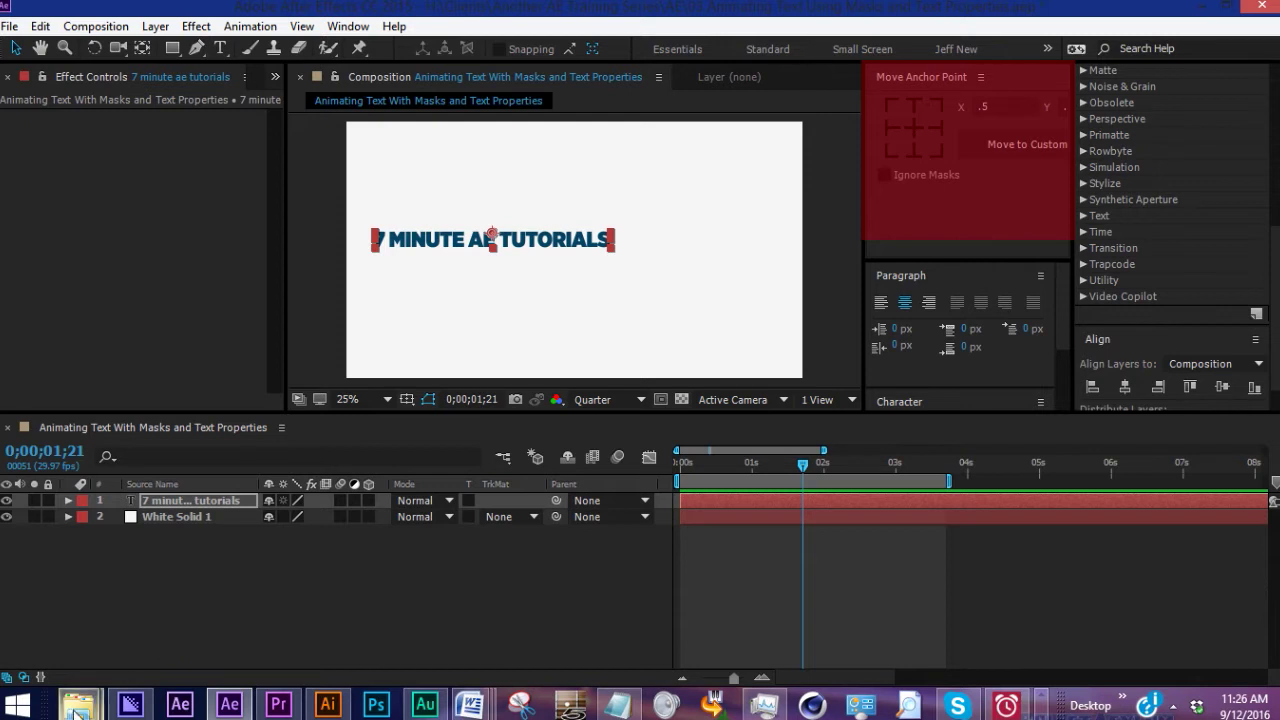
# - Bring the ScriptUI Panels folder window forward, then minimise it to return to After Effects
pyautogui.moveTo(78, 705)
pyautogui.click(140, 607)
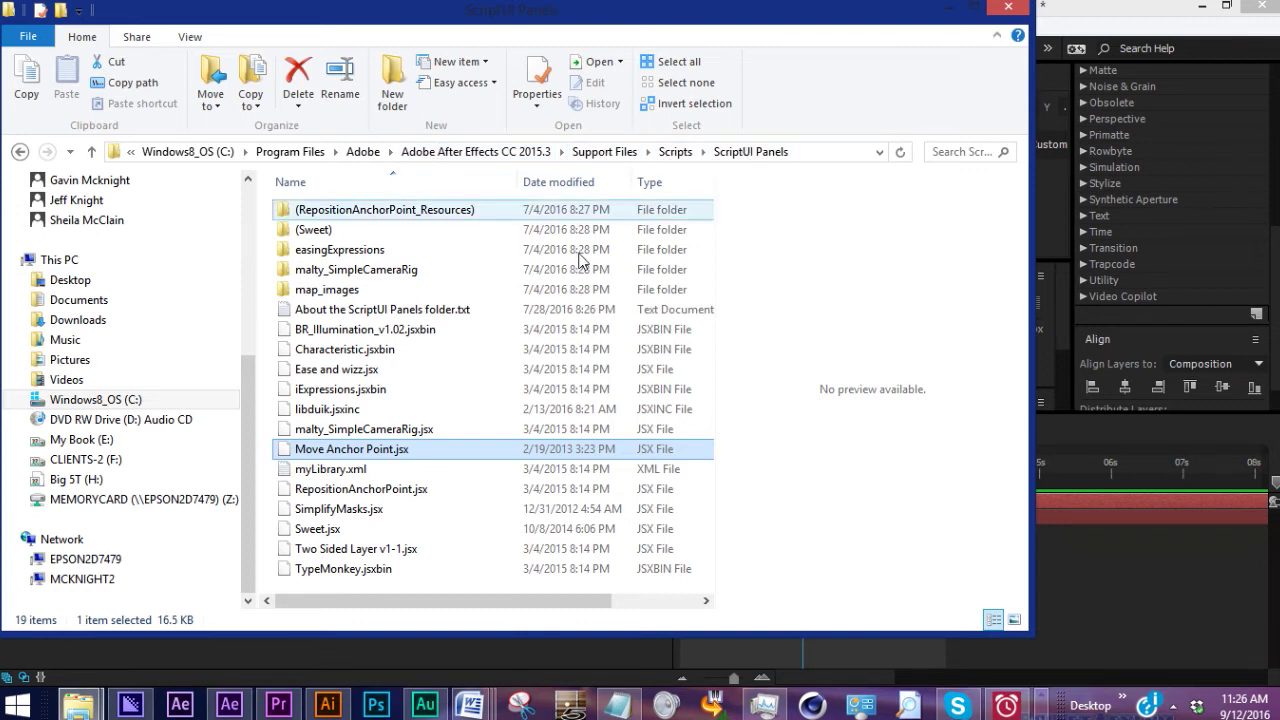
pyautogui.click(948, 8)
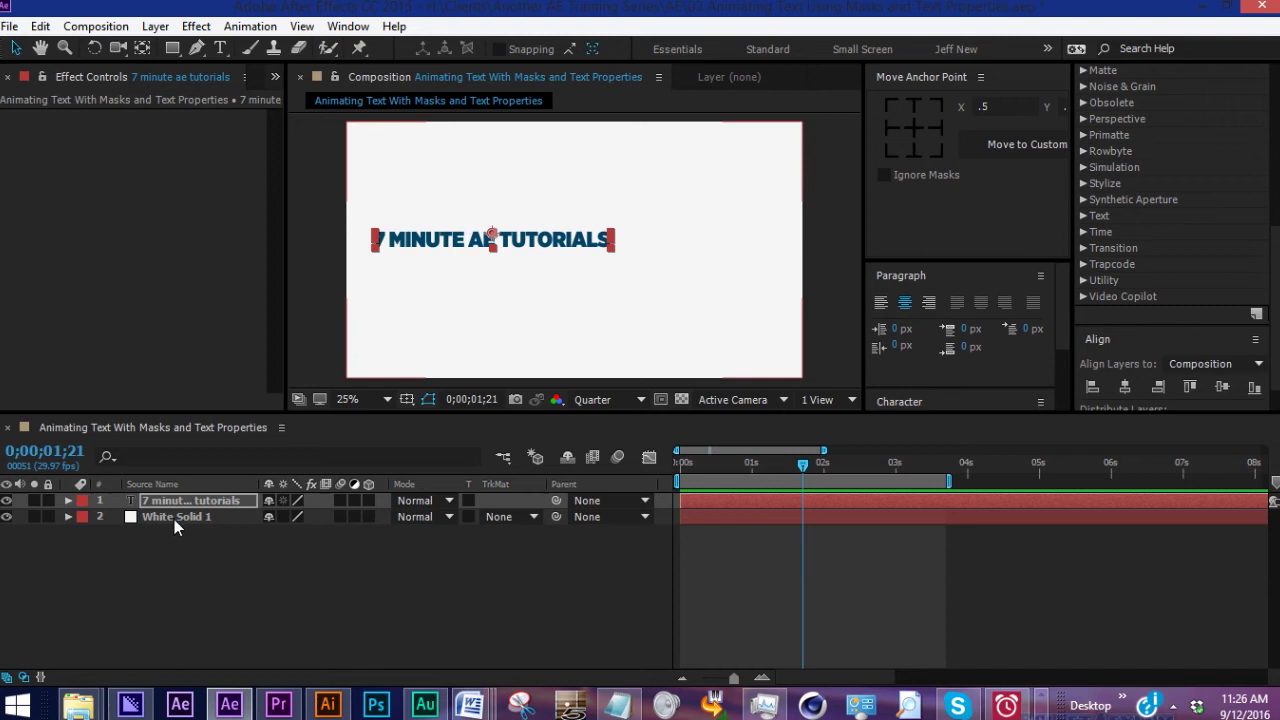
# - Move the title's anchor point to its centre using the Move Anchor Point panel
pyautogui.click(889, 127)
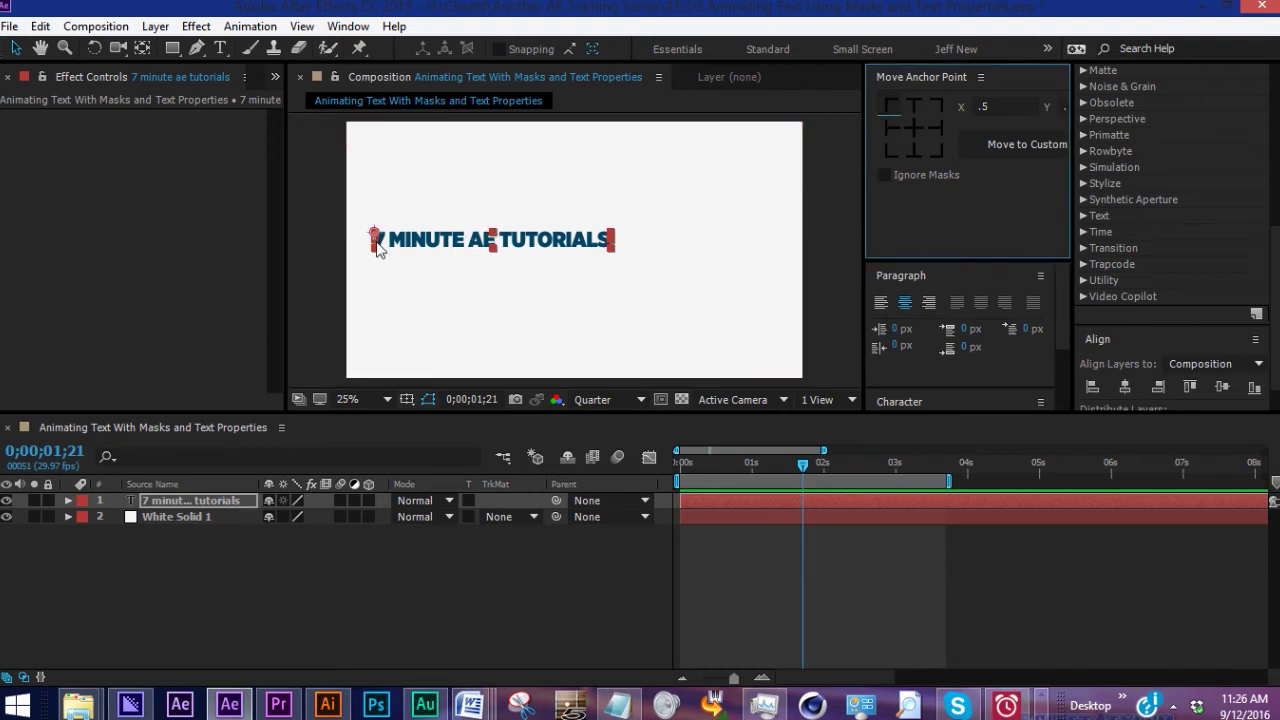
pyautogui.click(891, 151)
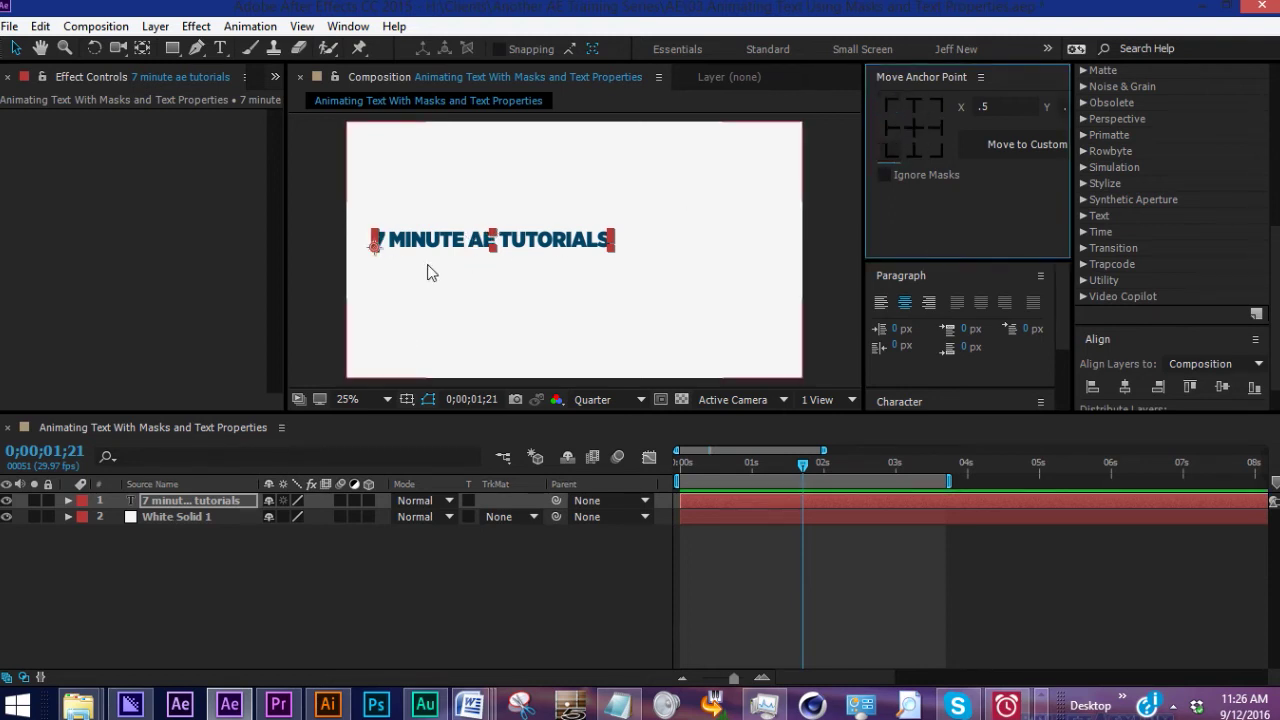
pyautogui.click(915, 152)
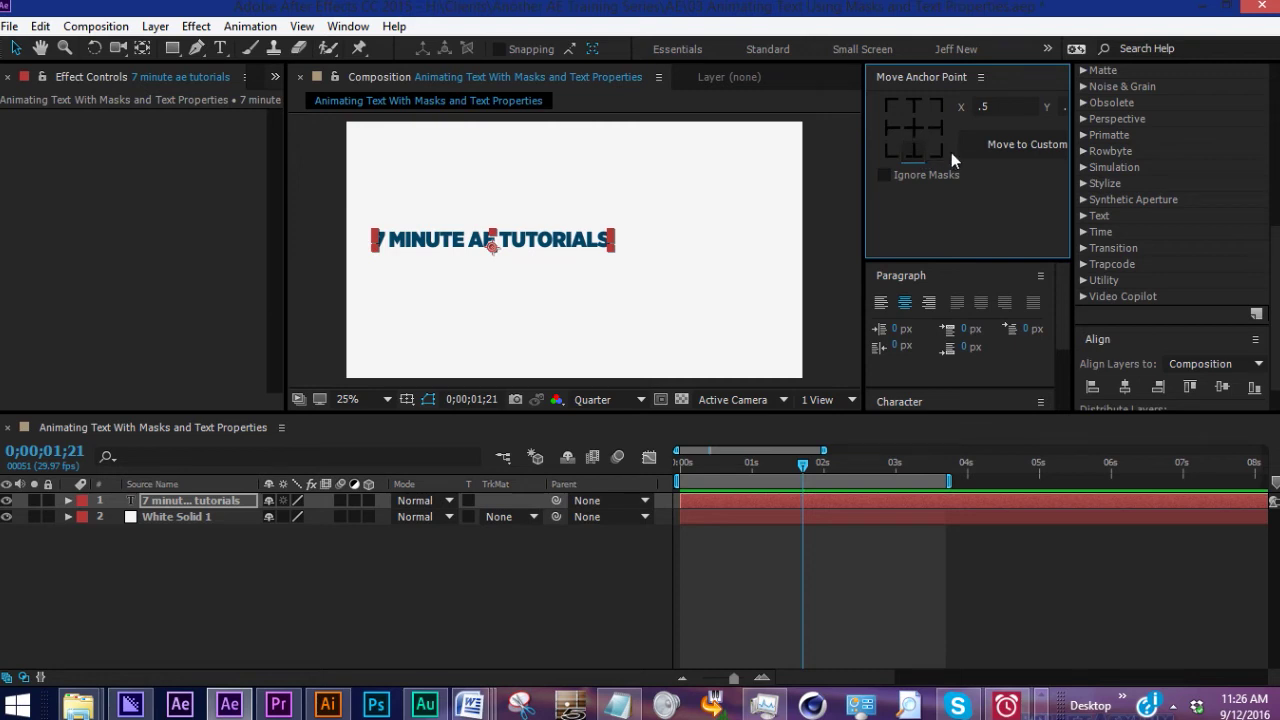
pyautogui.click(910, 124)
# - Centre the title horizontally and vertically in the composition and show title-safe guides
pyautogui.click(1125, 387)
pyautogui.click(1219, 388)
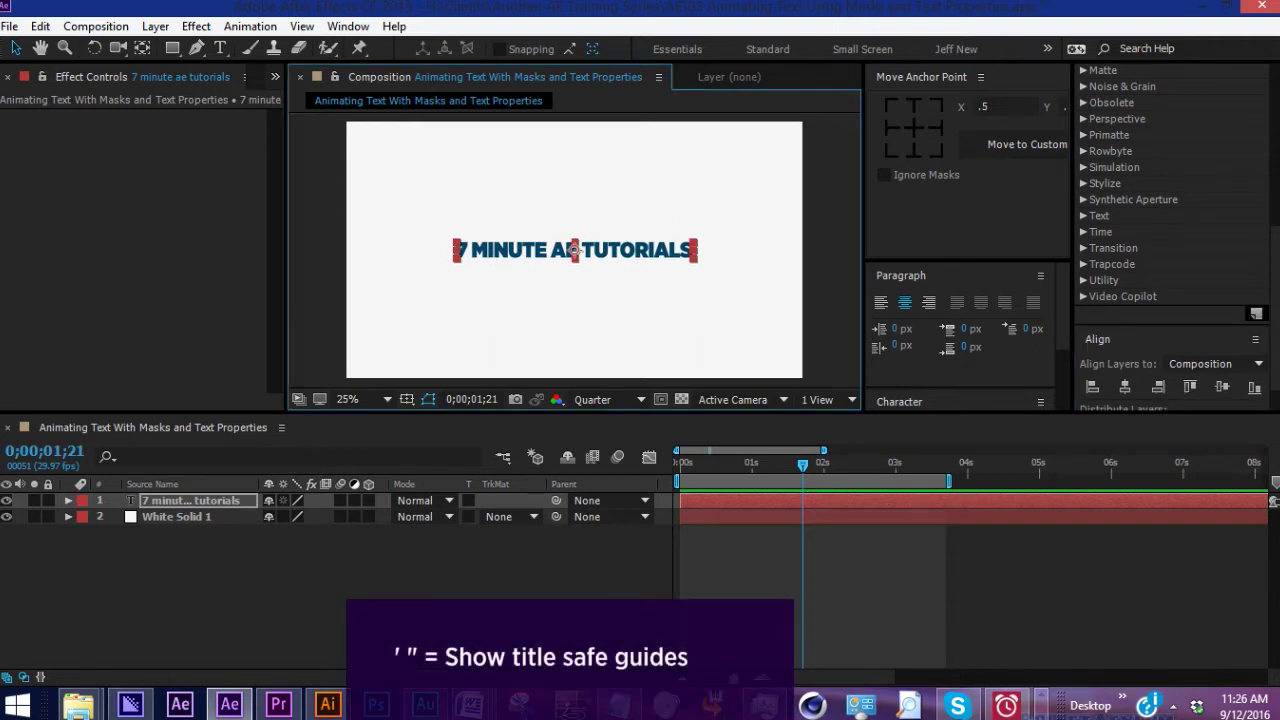
pyautogui.press("'")
pyautogui.press("'")
pyautogui.press("'")
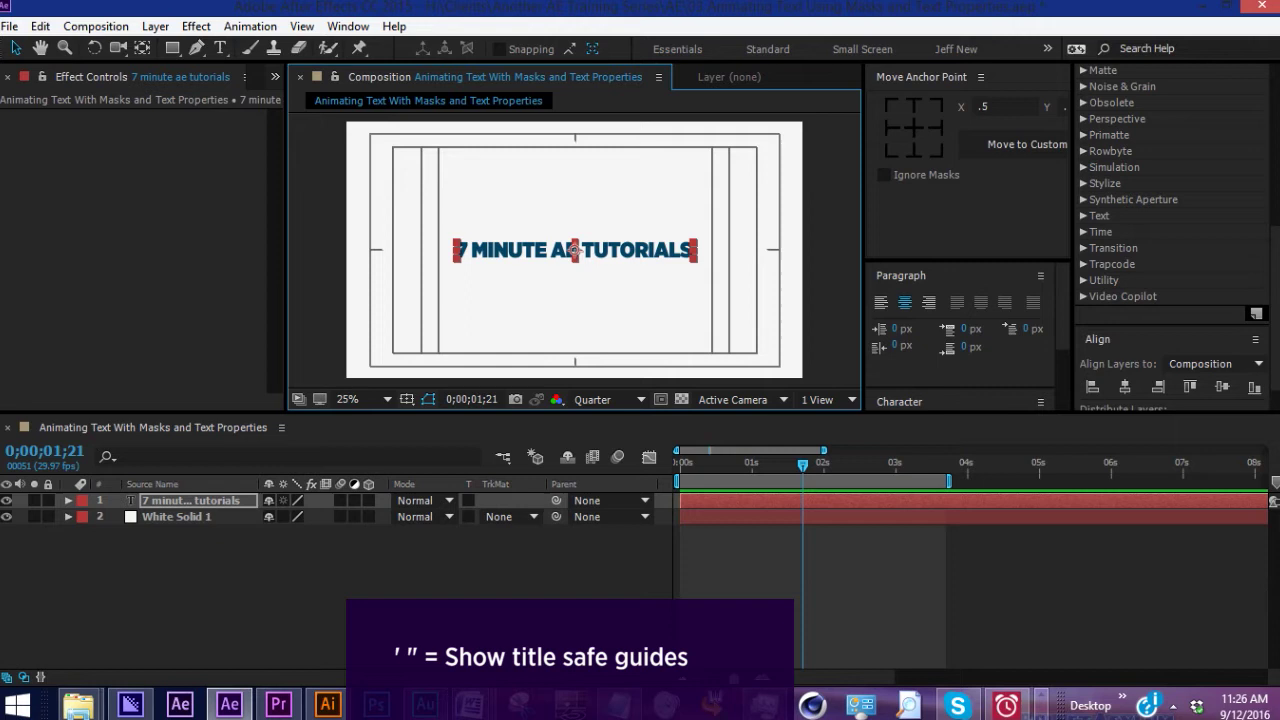
pyautogui.press("'")
pyautogui.press("'")
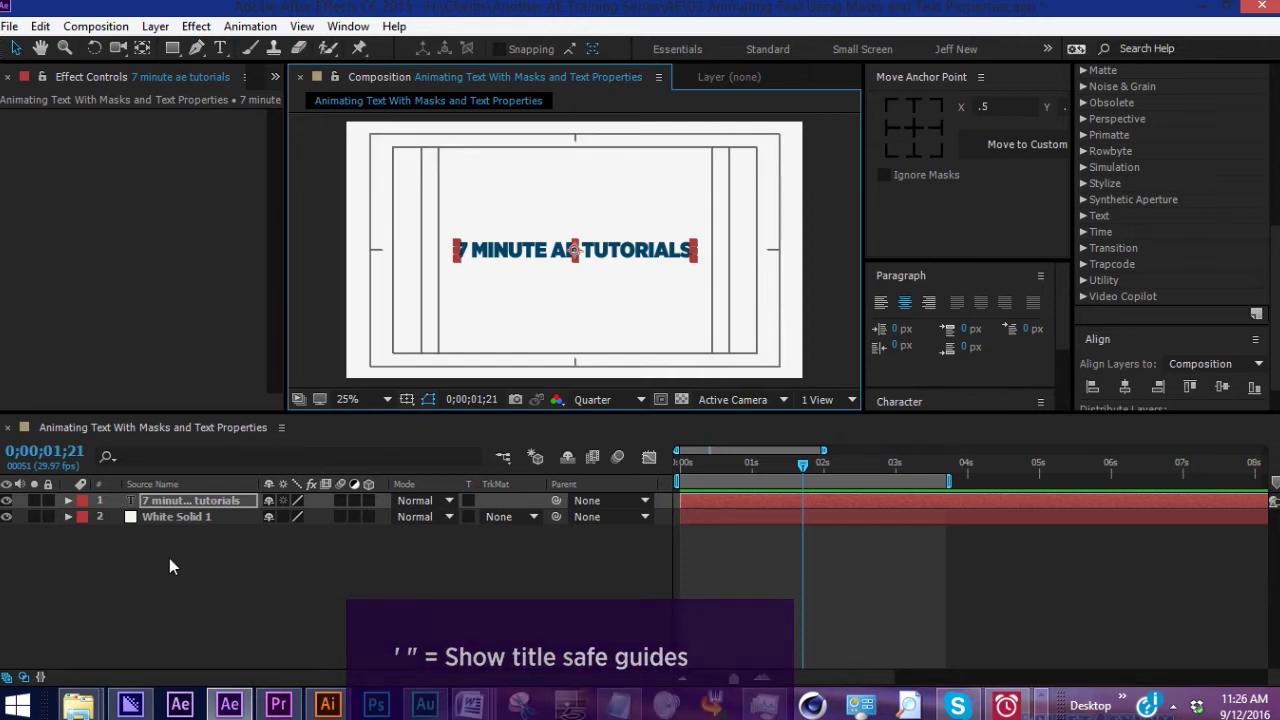
# - Add a new black (000000) solid layer
pyautogui.rightClick(170, 560)
pyautogui.click(430, 390)
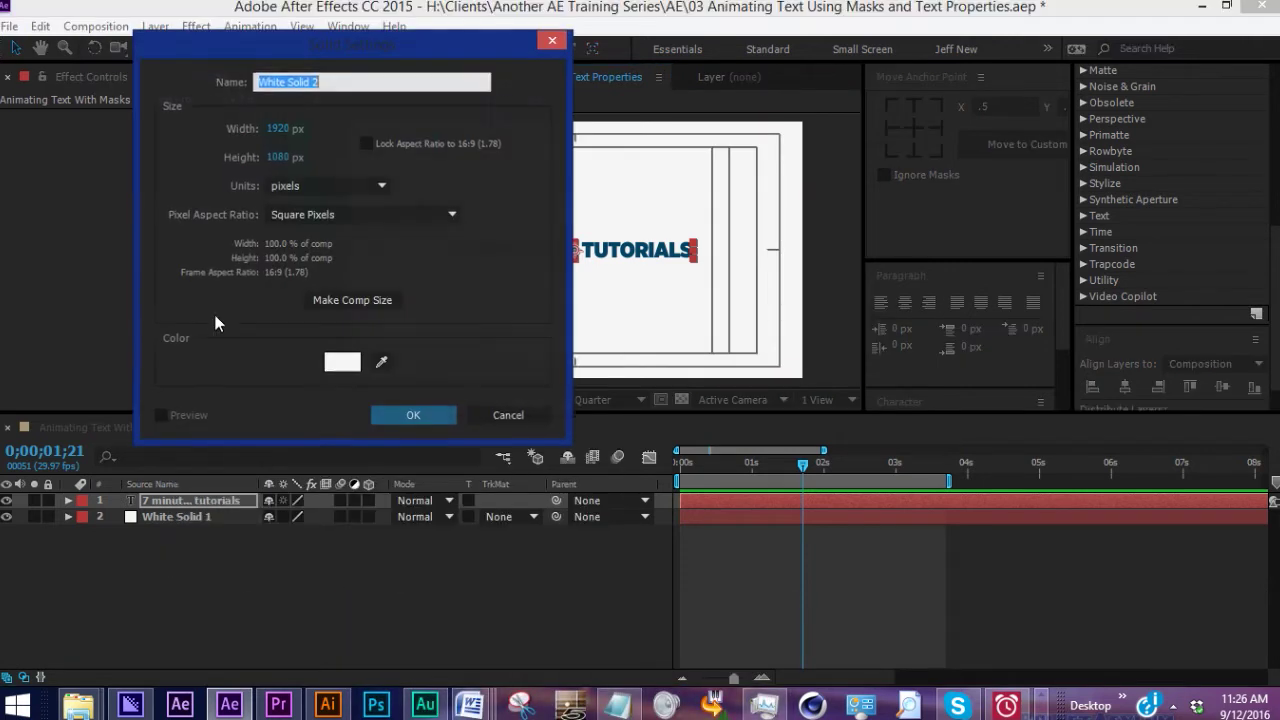
pyautogui.click(342, 362)
pyautogui.write('000000')
pyautogui.click(441, 85)
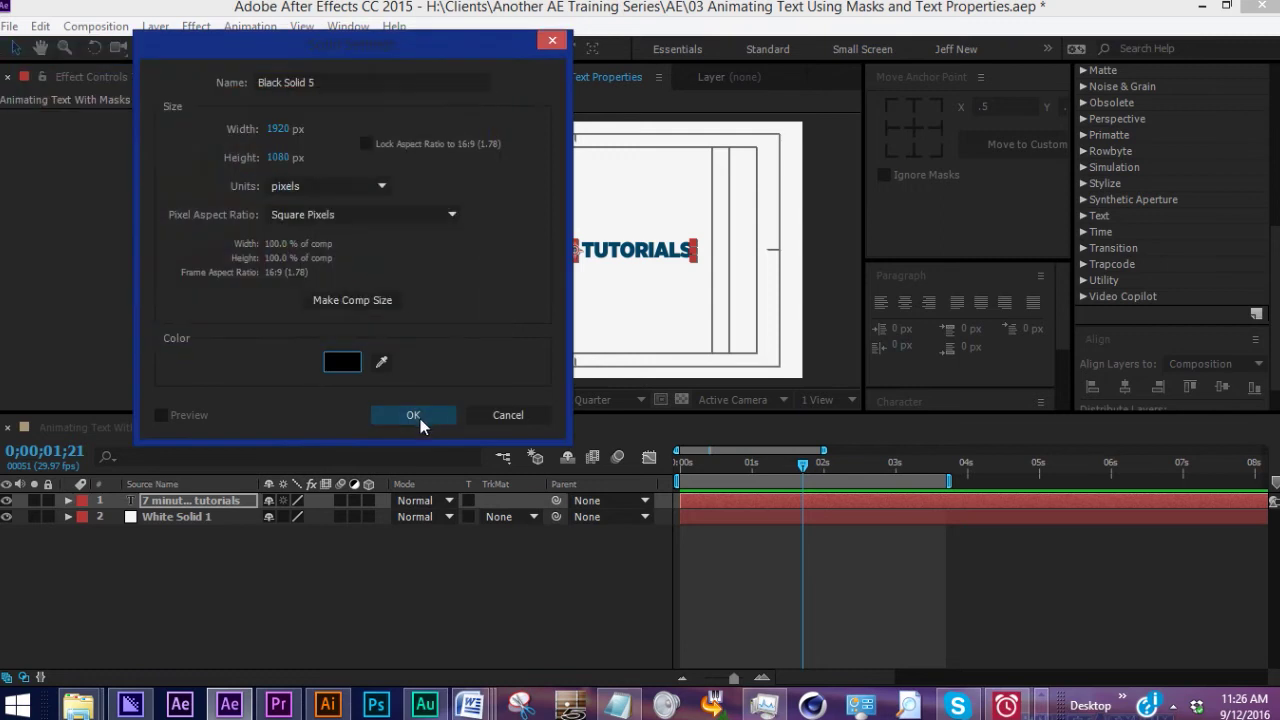
pyautogui.click(420, 421)
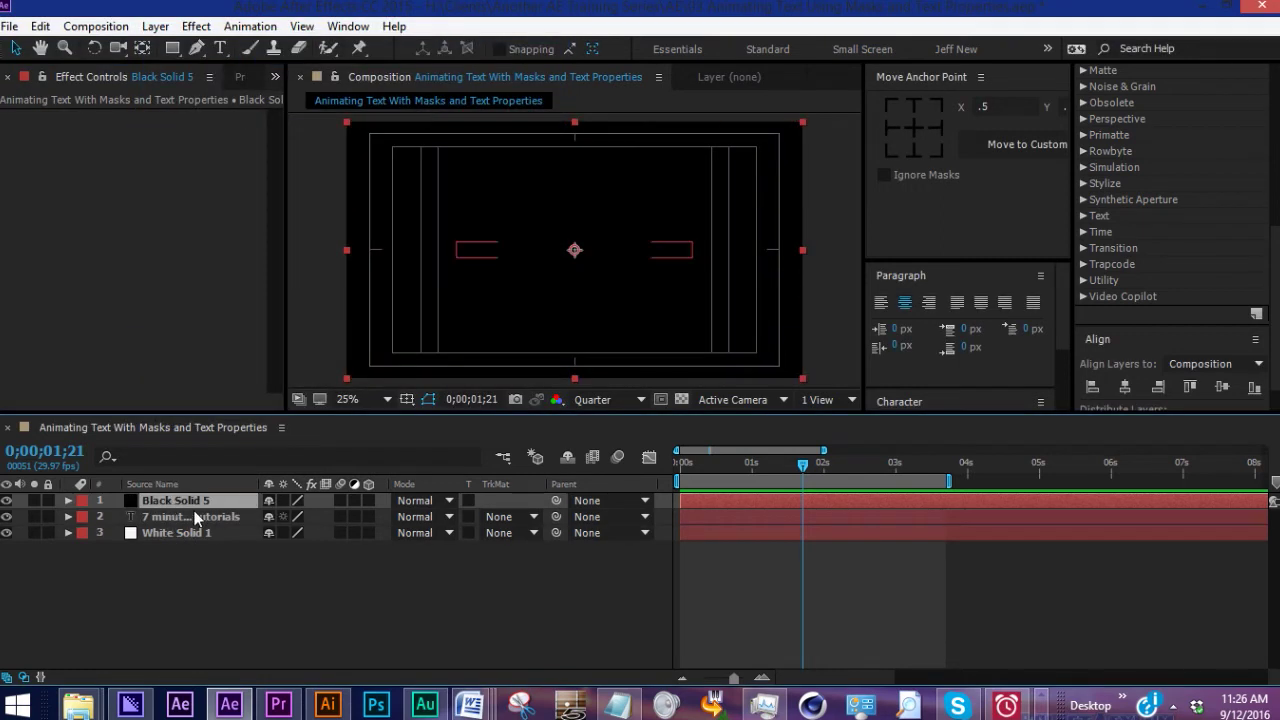
# - Scale the black solid to 60% by 1% and move it below the title
pyautogui.press('p')
pyautogui.hotkey('shift', 's')
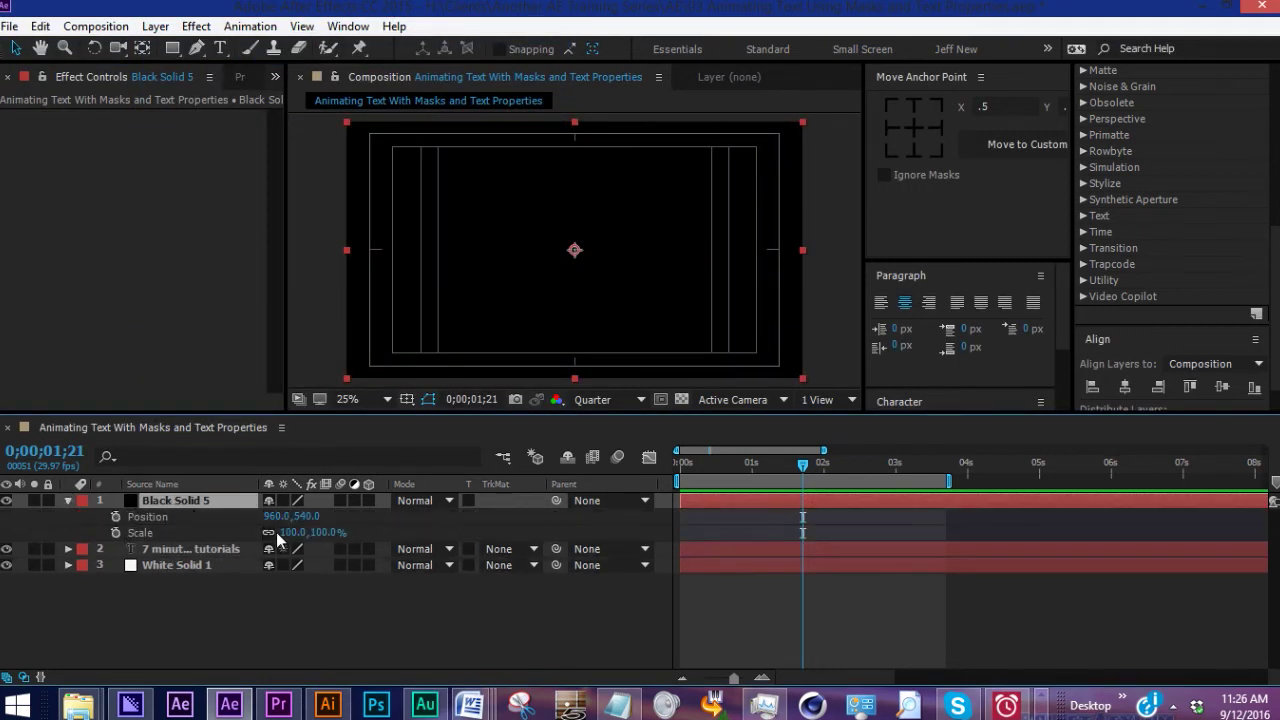
pyautogui.click(268, 532)
pyautogui.click(325, 532)
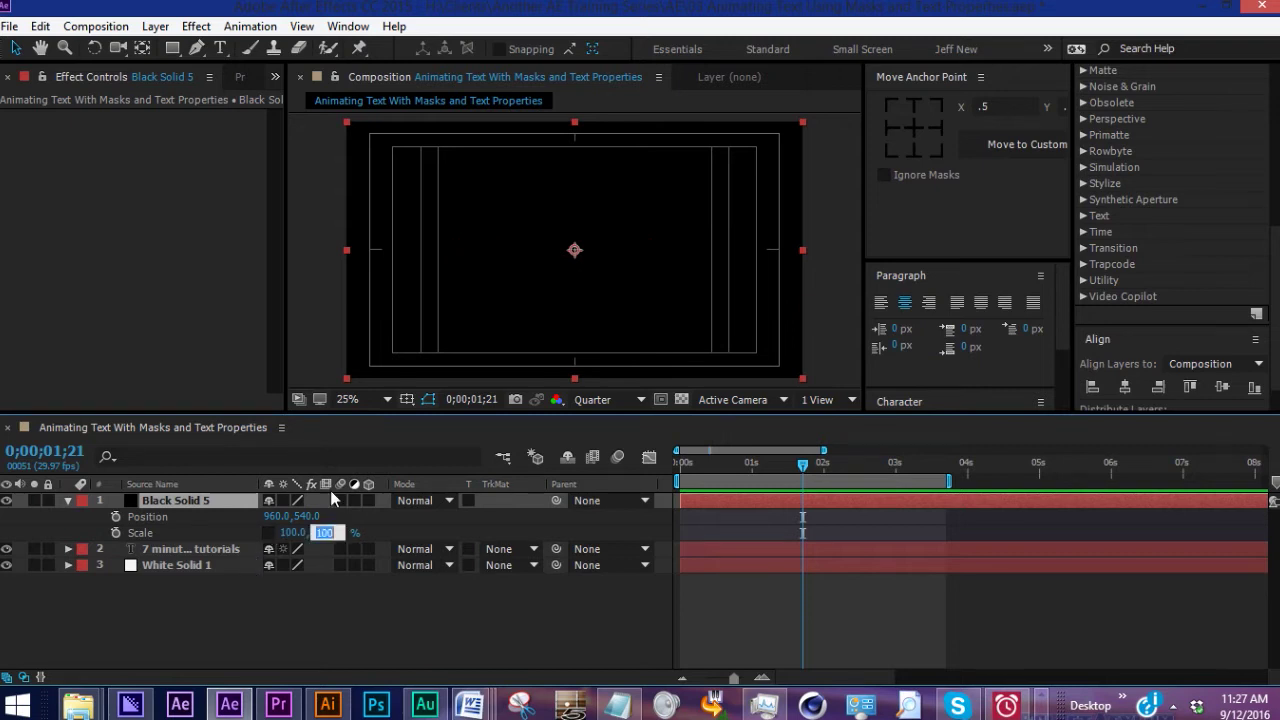
pyautogui.write('1')
pyautogui.press('Return')
pyautogui.click(291, 532)
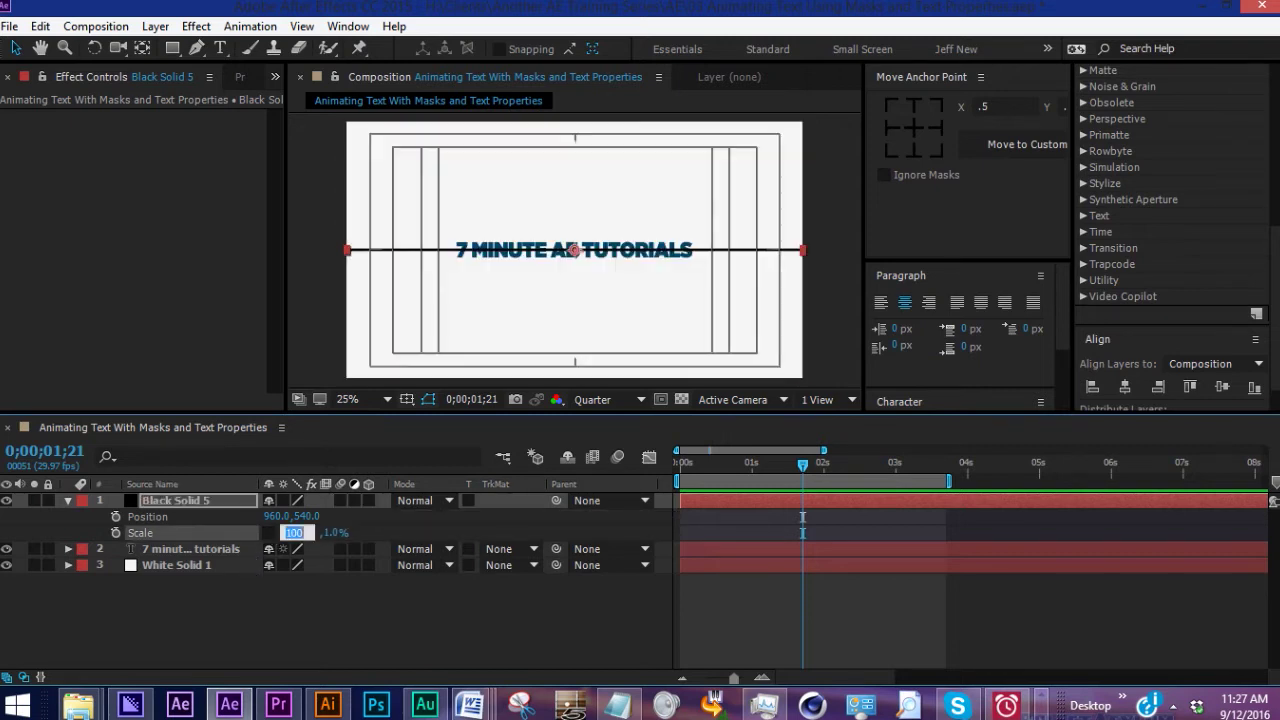
pyautogui.write('60')
pyautogui.press('Return')
pyautogui.moveTo(305, 516); pyautogui.dragTo(330, 516)
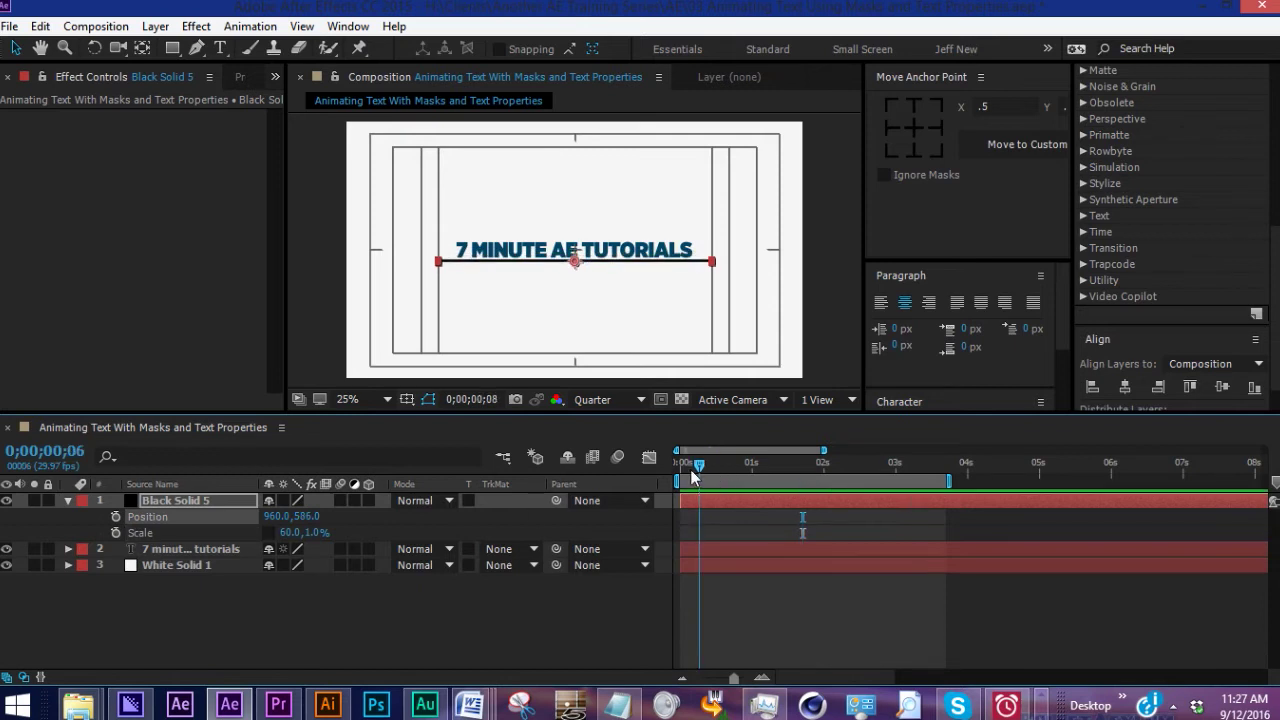
# - Return to the timeline start and nudge the title's Position slightly
pyautogui.moveTo(724, 470); pyautogui.dragTo(636, 476)
pyautogui.click(190, 549)
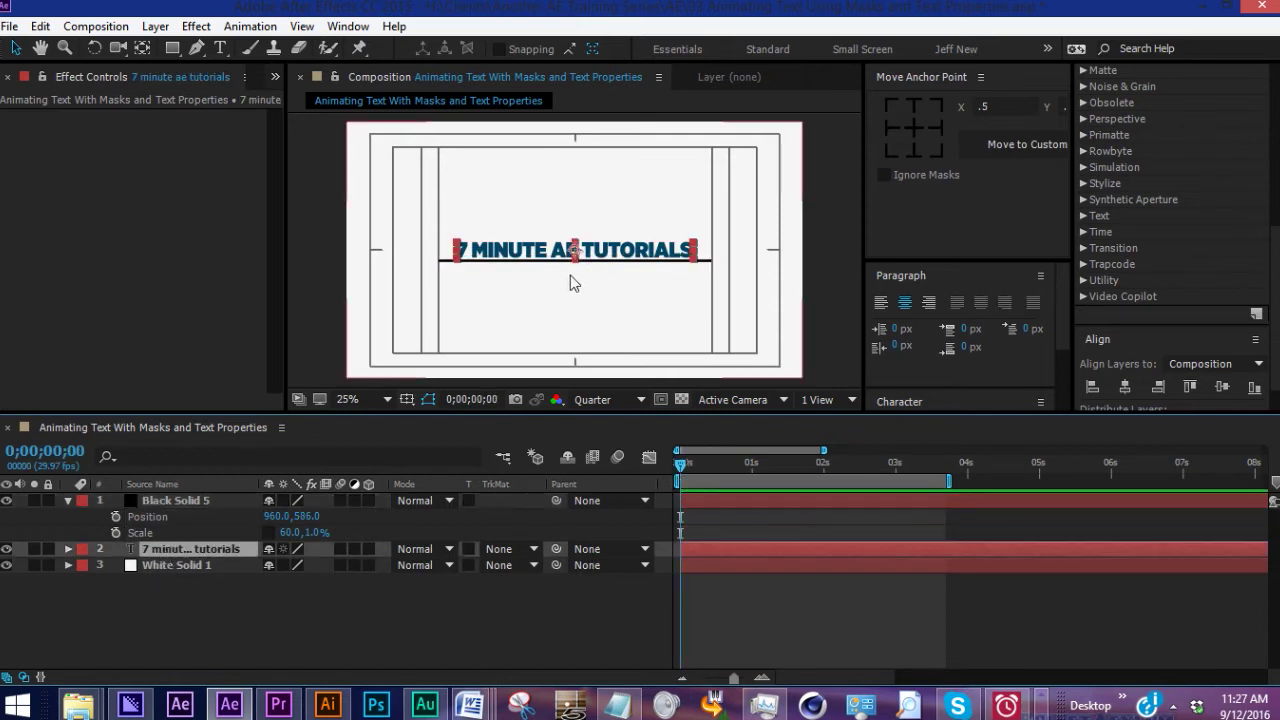
pyautogui.press('p')
pyautogui.moveTo(570, 252)
pyautogui.mouseDown()
pyautogui.moveTo(575, 275)
pyautogui.moveTo(575, 250)
pyautogui.mouseUp()
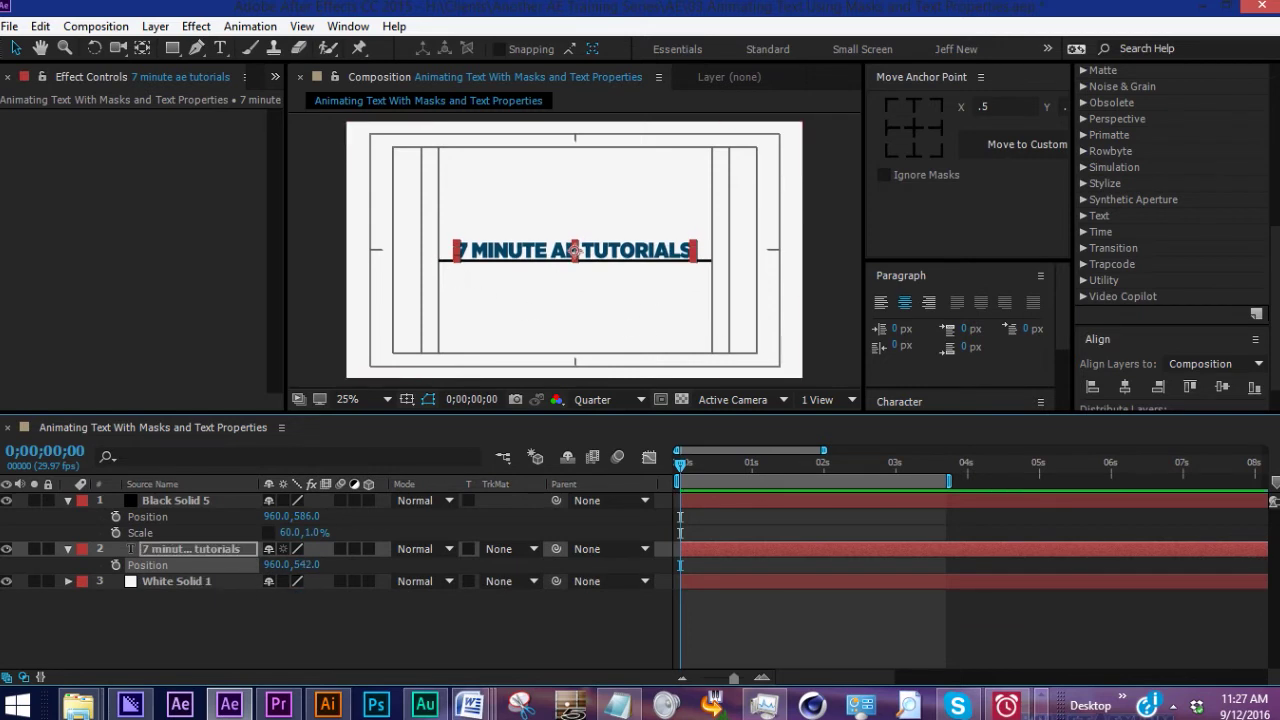
# - Add a Position animator to the title and inspect its Range Selector 1
pyautogui.click(68, 549)
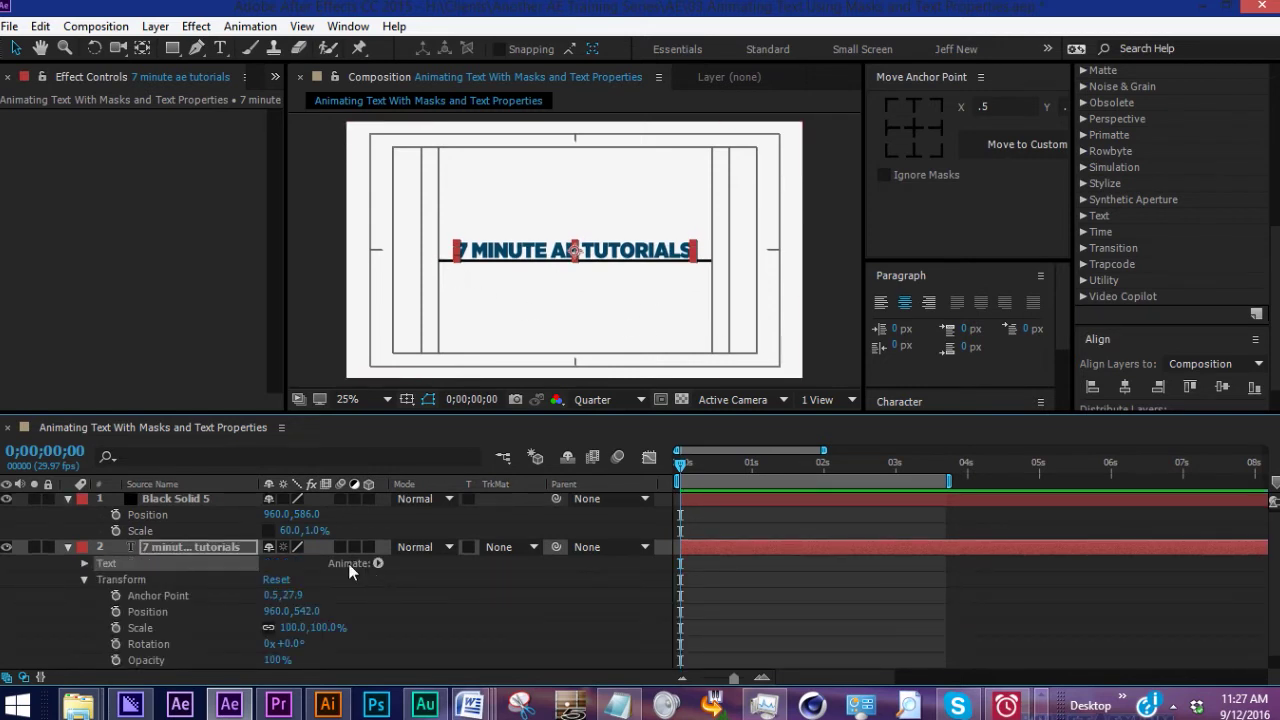
pyautogui.click(378, 563)
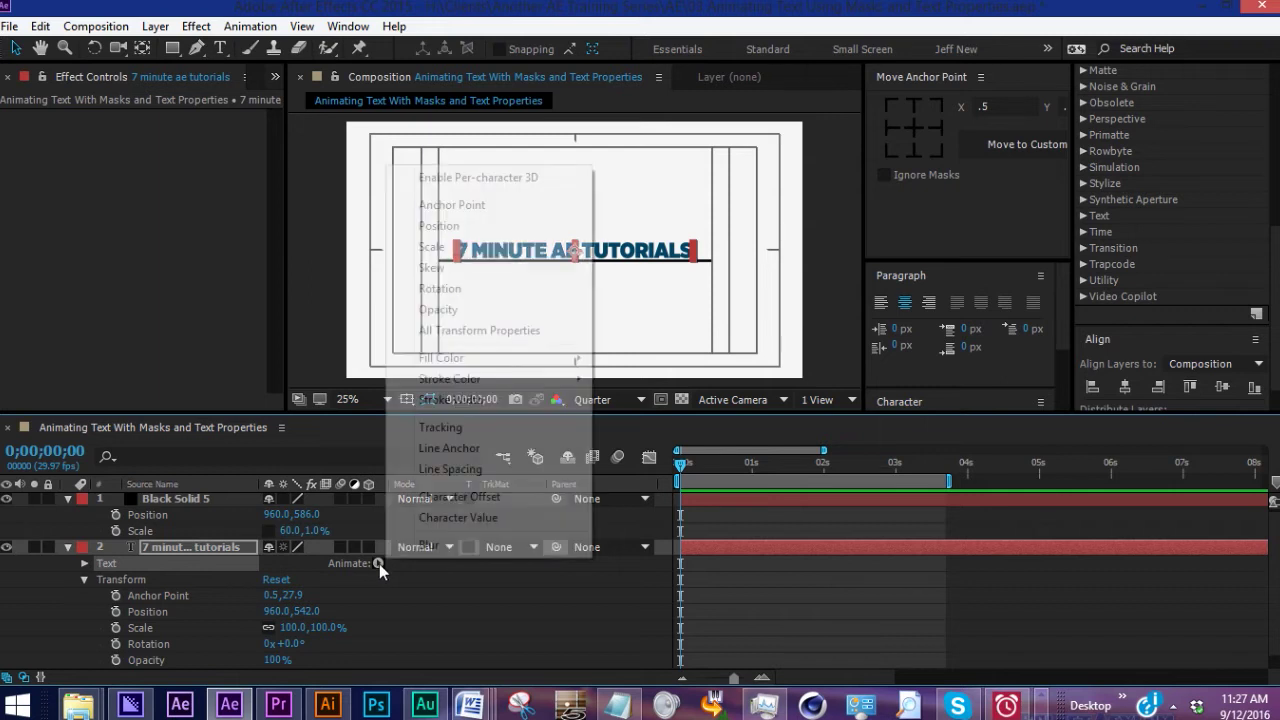
pyautogui.click(445, 228)
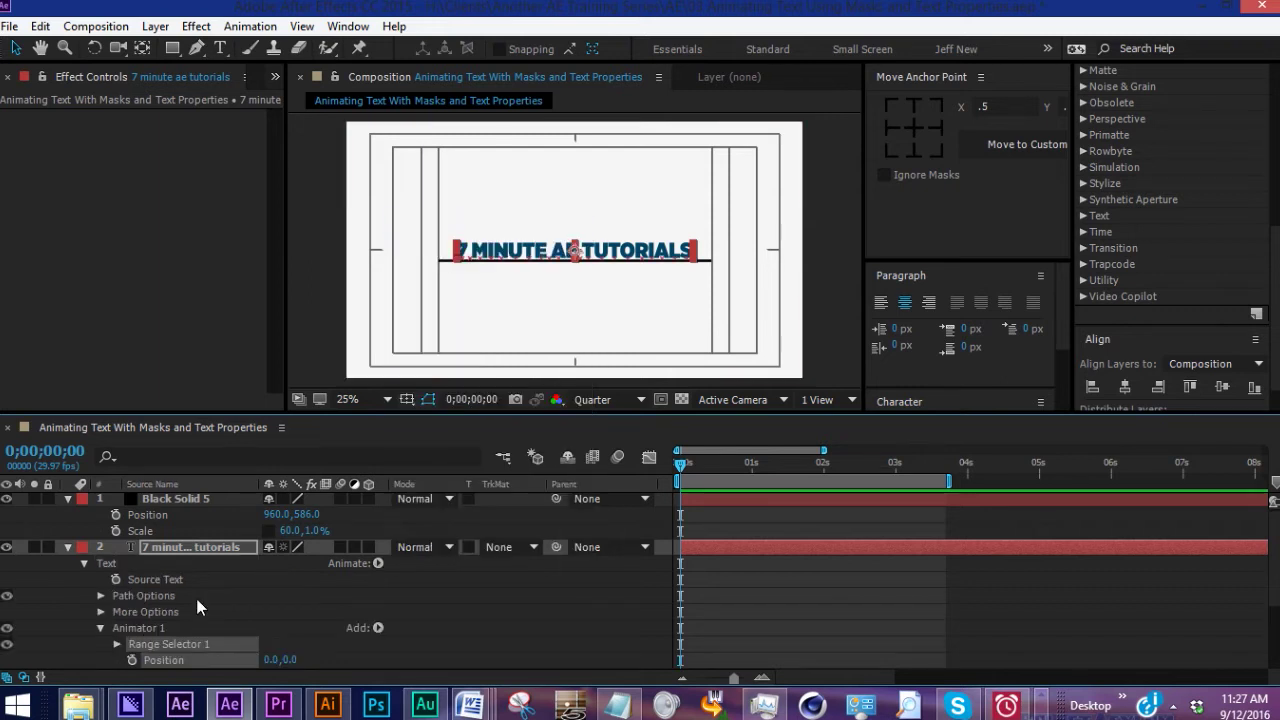
pyautogui.click(129, 579)
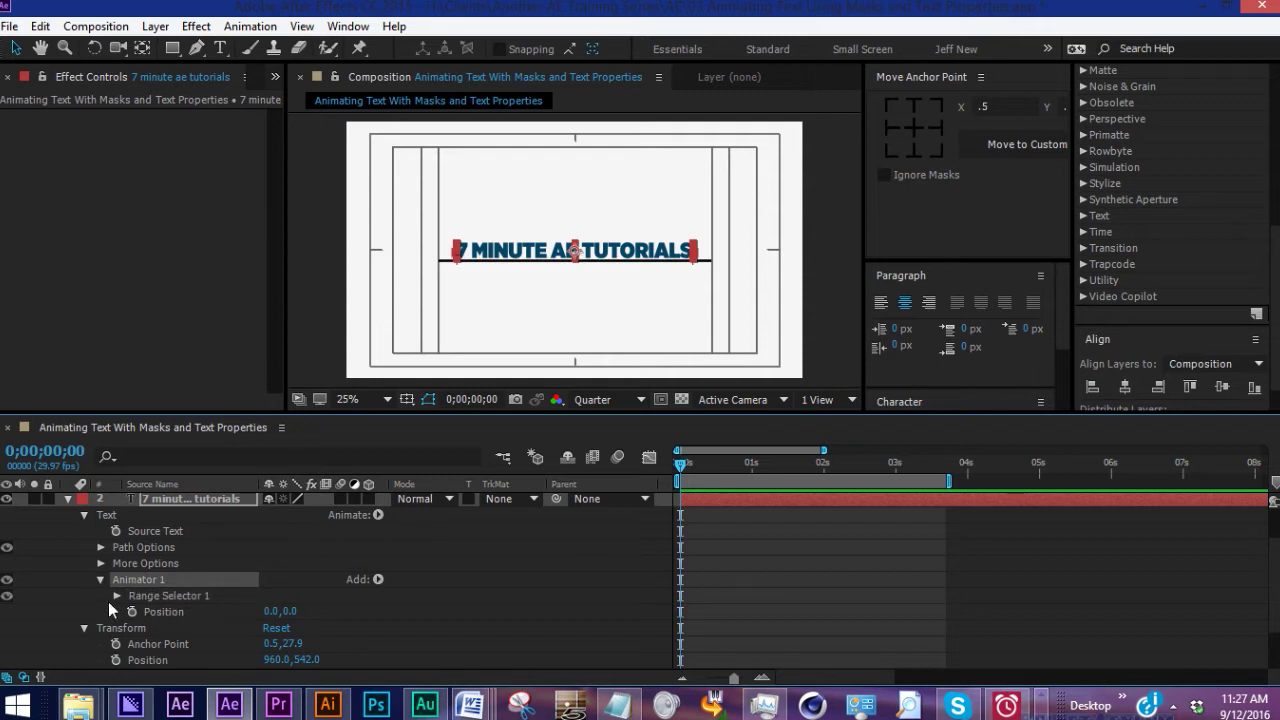
pyautogui.click(116, 596)
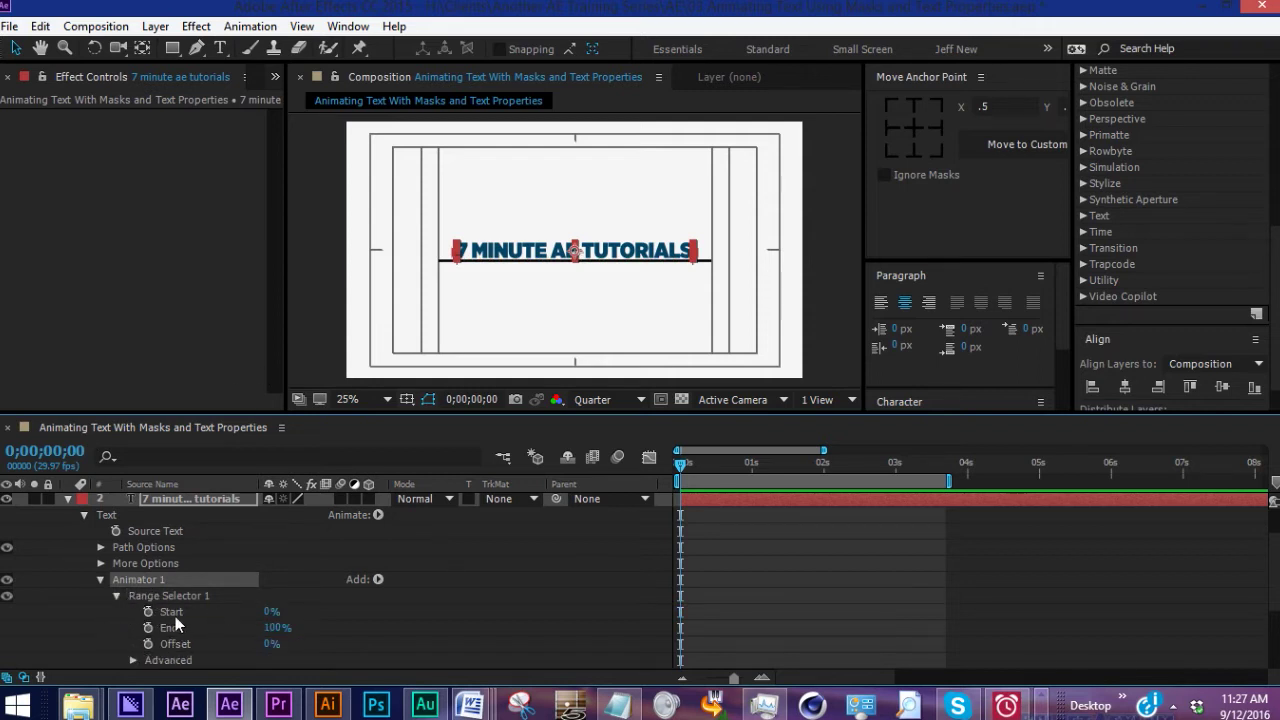
pyautogui.click(117, 596)
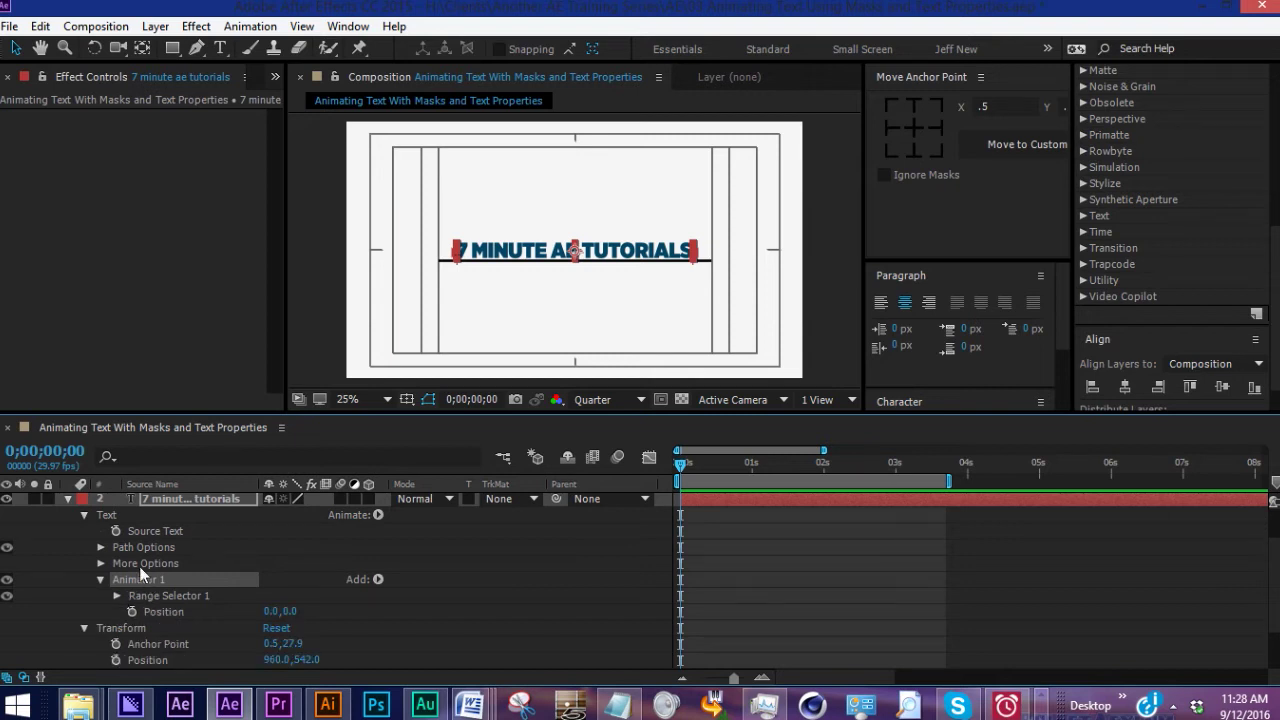
# - Duplicate Animator 1 and set the animator's Position Y so the text sits 107 px below
pyautogui.hotkey('ctrl', 'd')
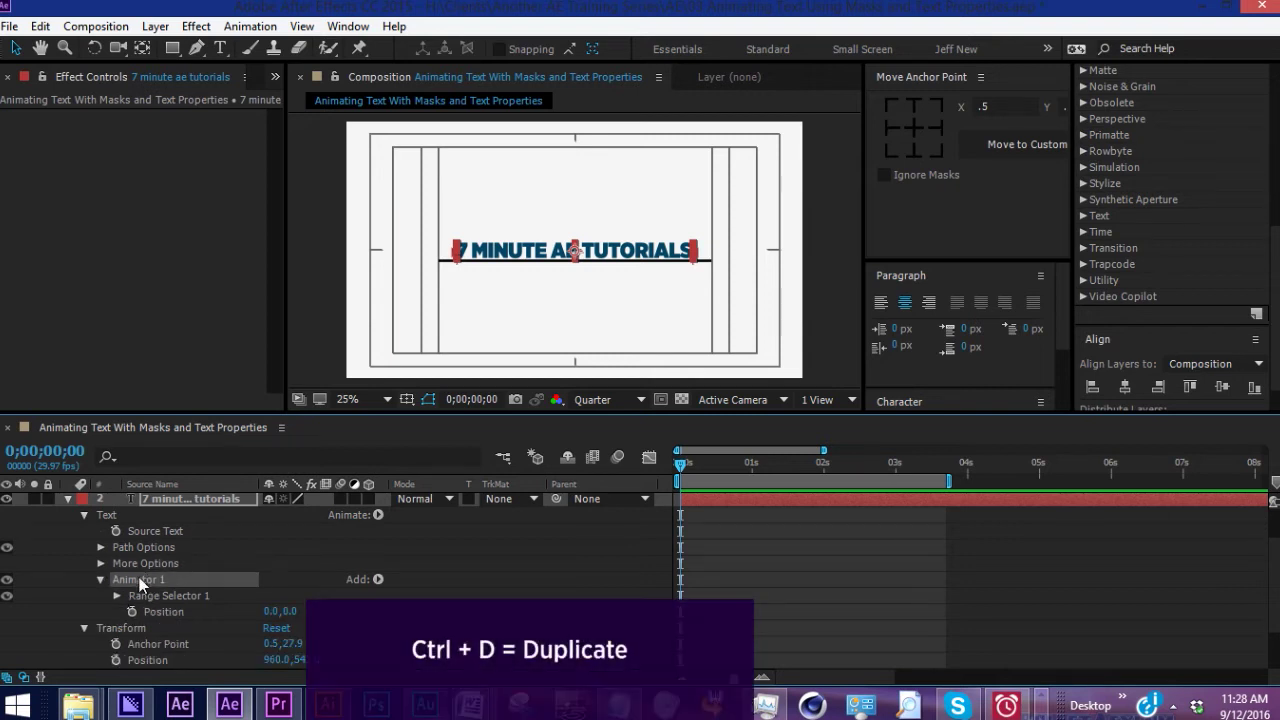
pyautogui.hotkey('ctrl', 'd')
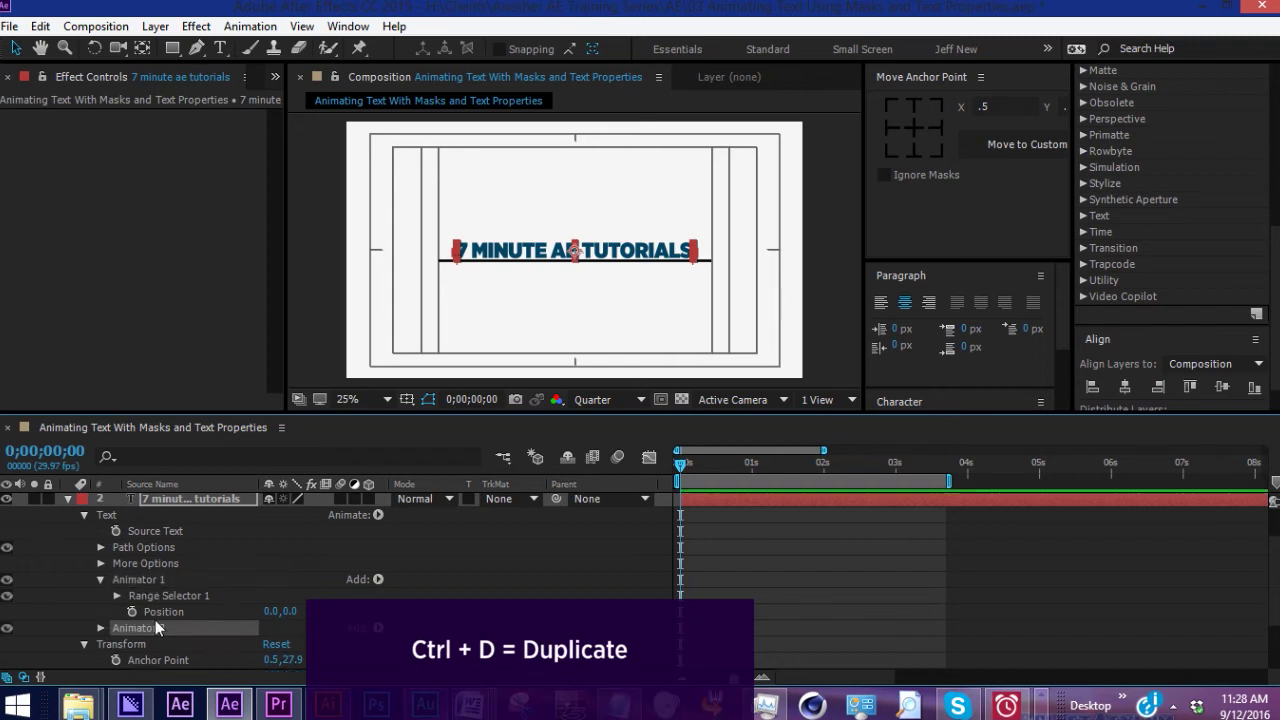
pyautogui.click(101, 626)
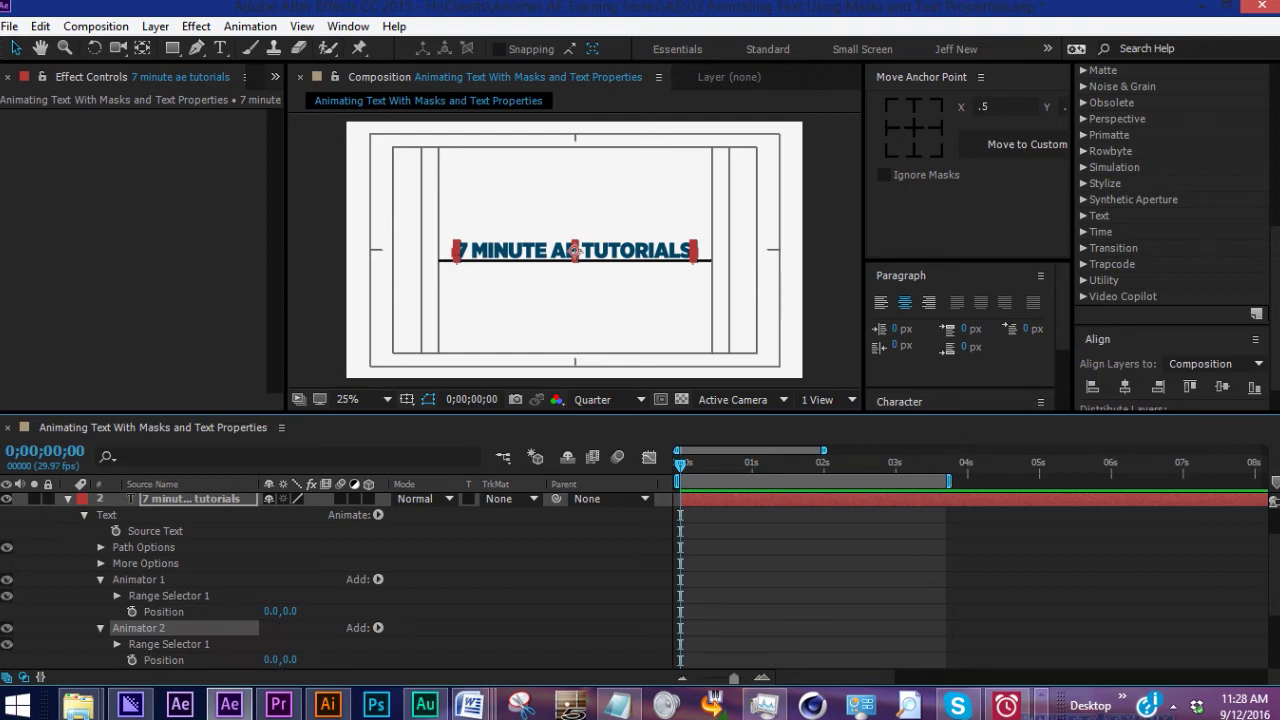
pyautogui.moveTo(290, 611); pyautogui.dragTo(435, 587)
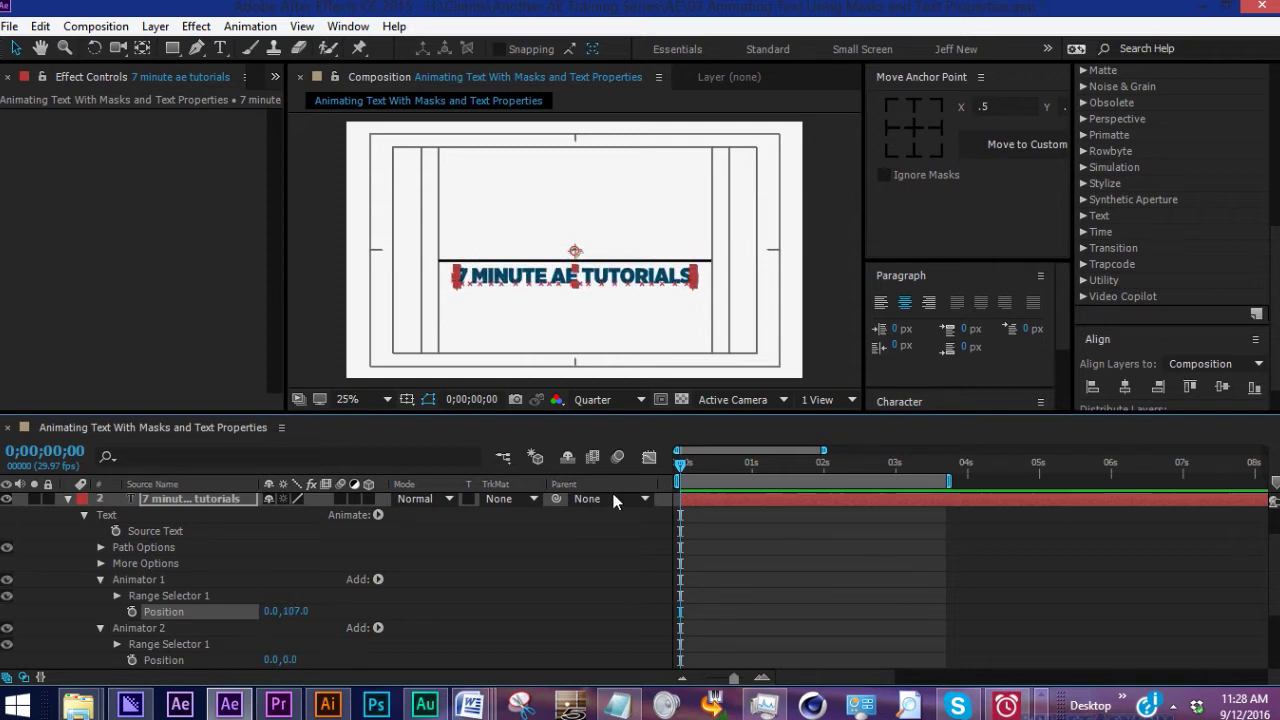
# - Keyframe Range Selector Offset from 0% at 0 s to 100% at 1 s
pyautogui.click(118, 595)
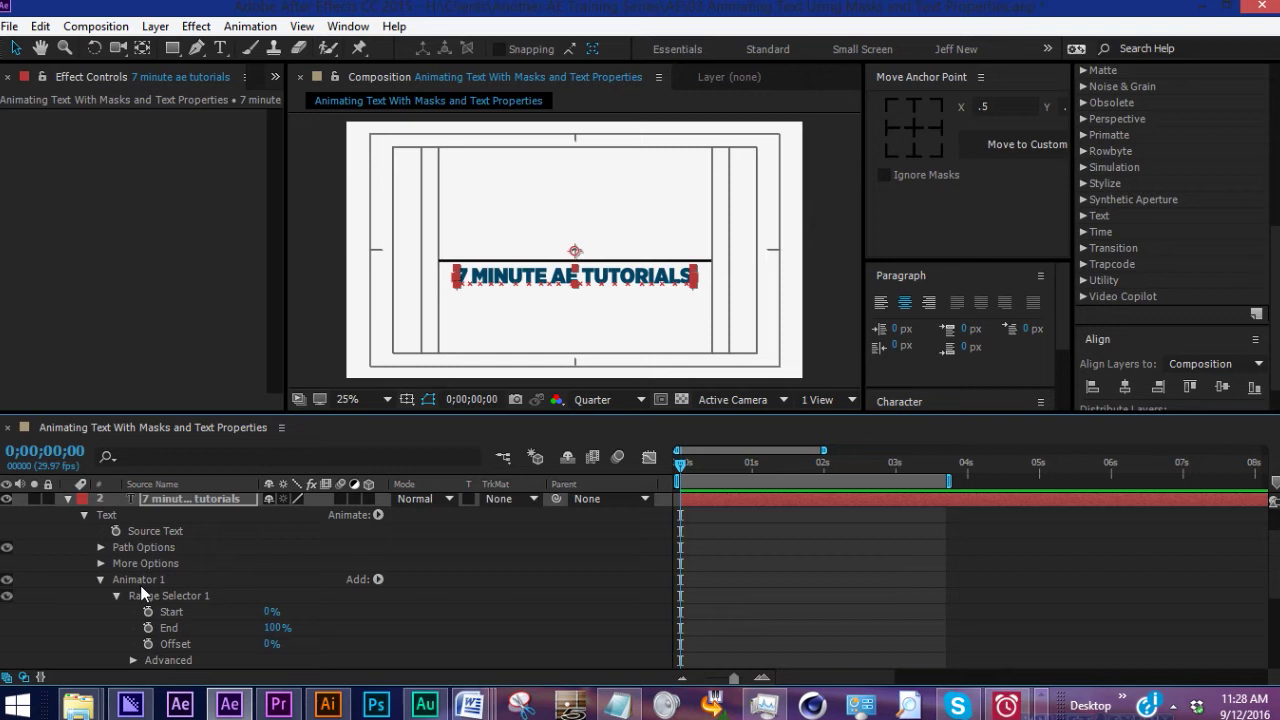
pyautogui.click(148, 644)
pyautogui.moveTo(681, 464); pyautogui.dragTo(752, 466)
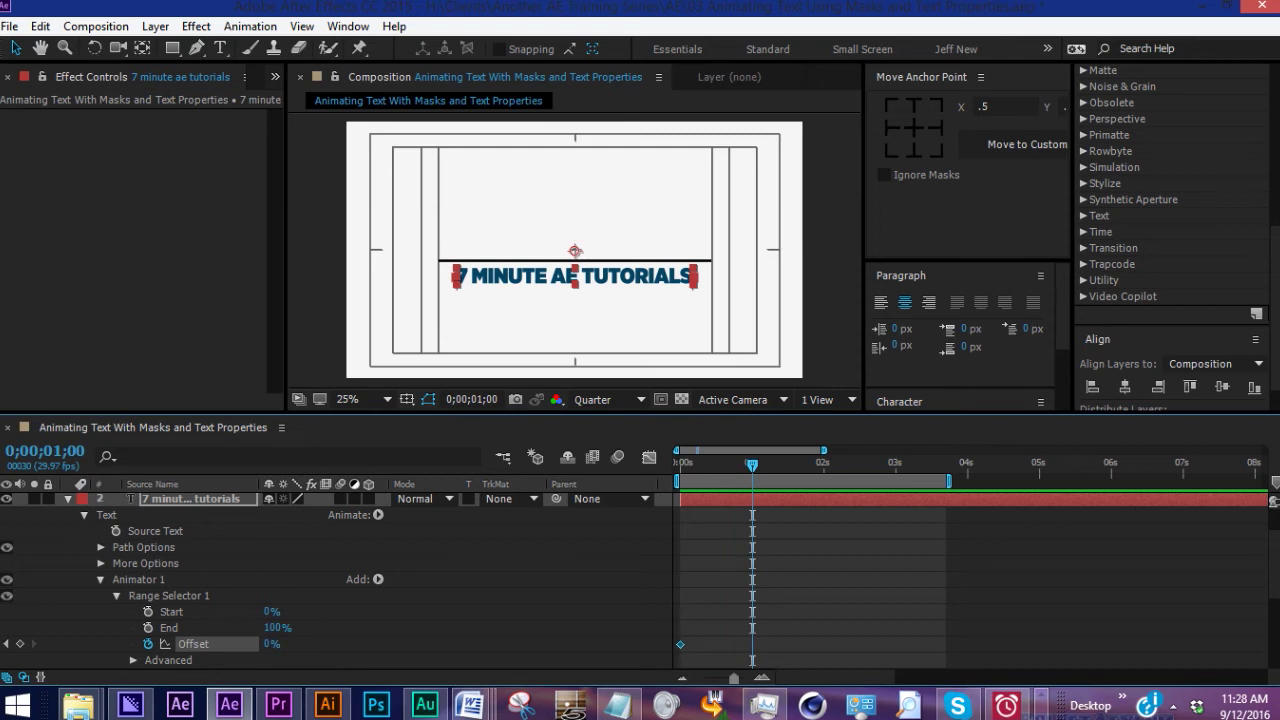
pyautogui.moveTo(271, 644); pyautogui.dragTo(371, 644)
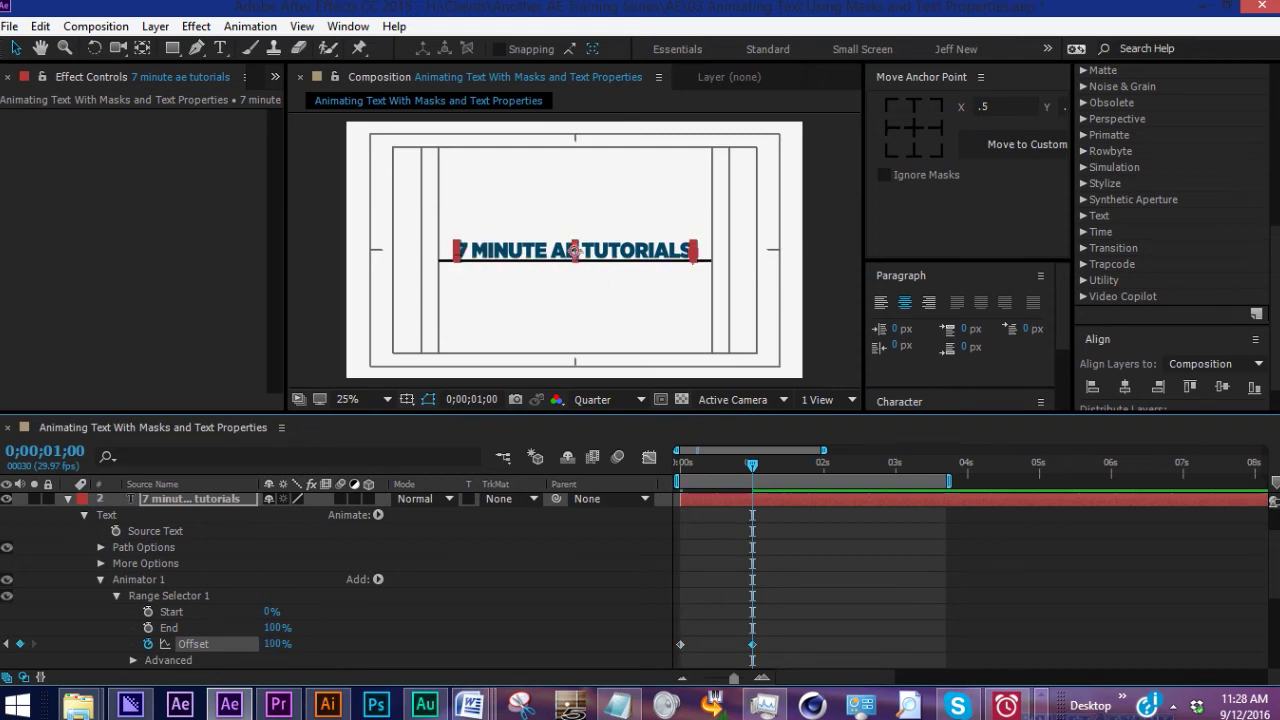
pyautogui.moveTo(759, 465); pyautogui.dragTo(771, 465)
# - End the work area at the current time and preview the rising text
pyautogui.press('n')
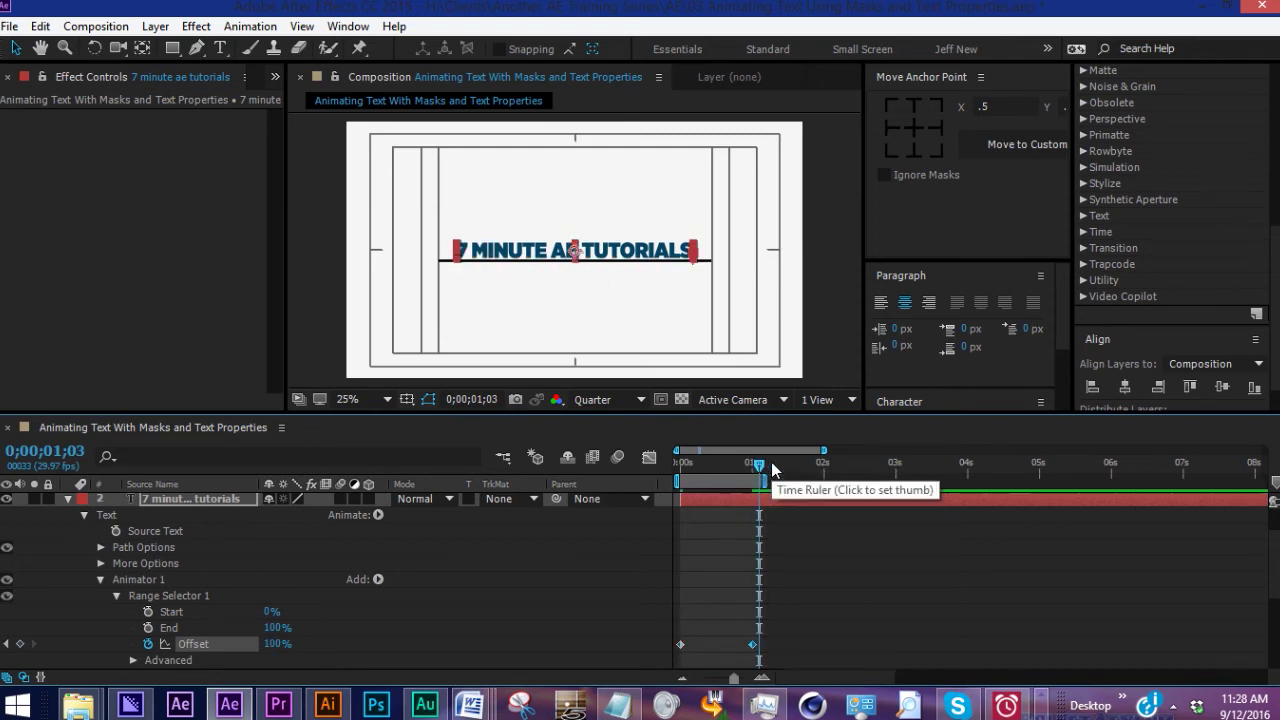
pyautogui.press('space')
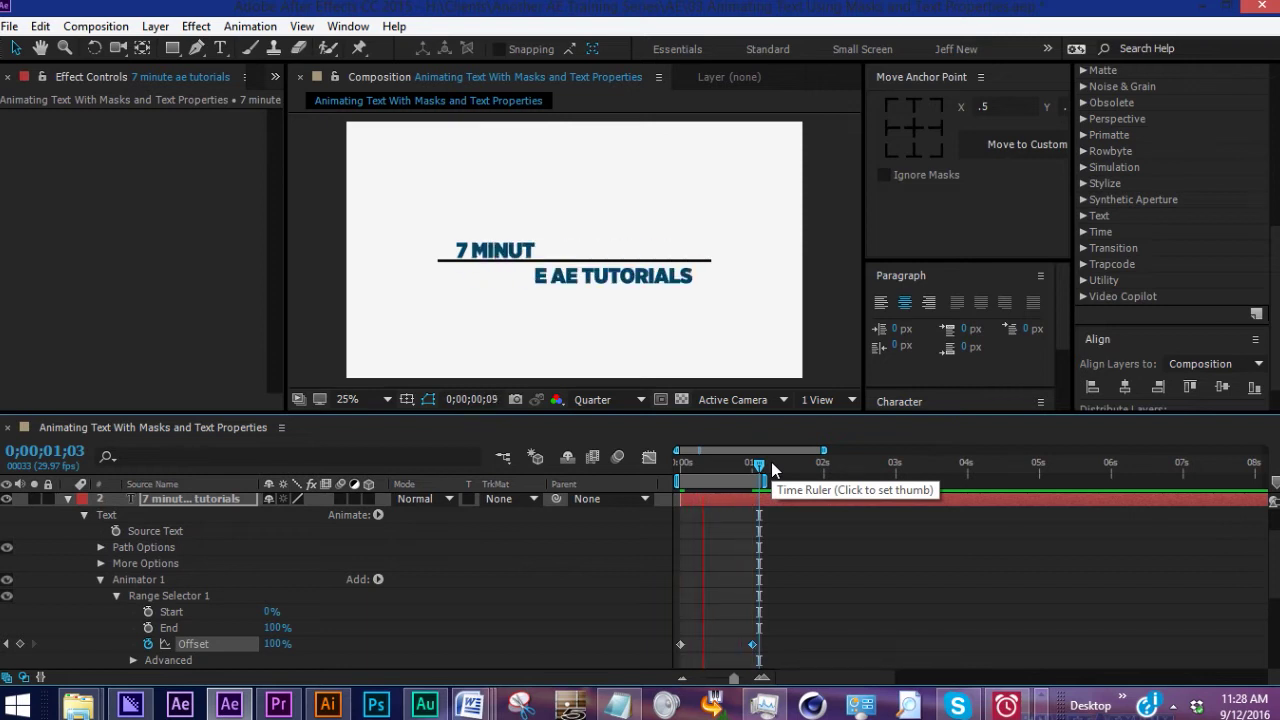
pyautogui.press('space')
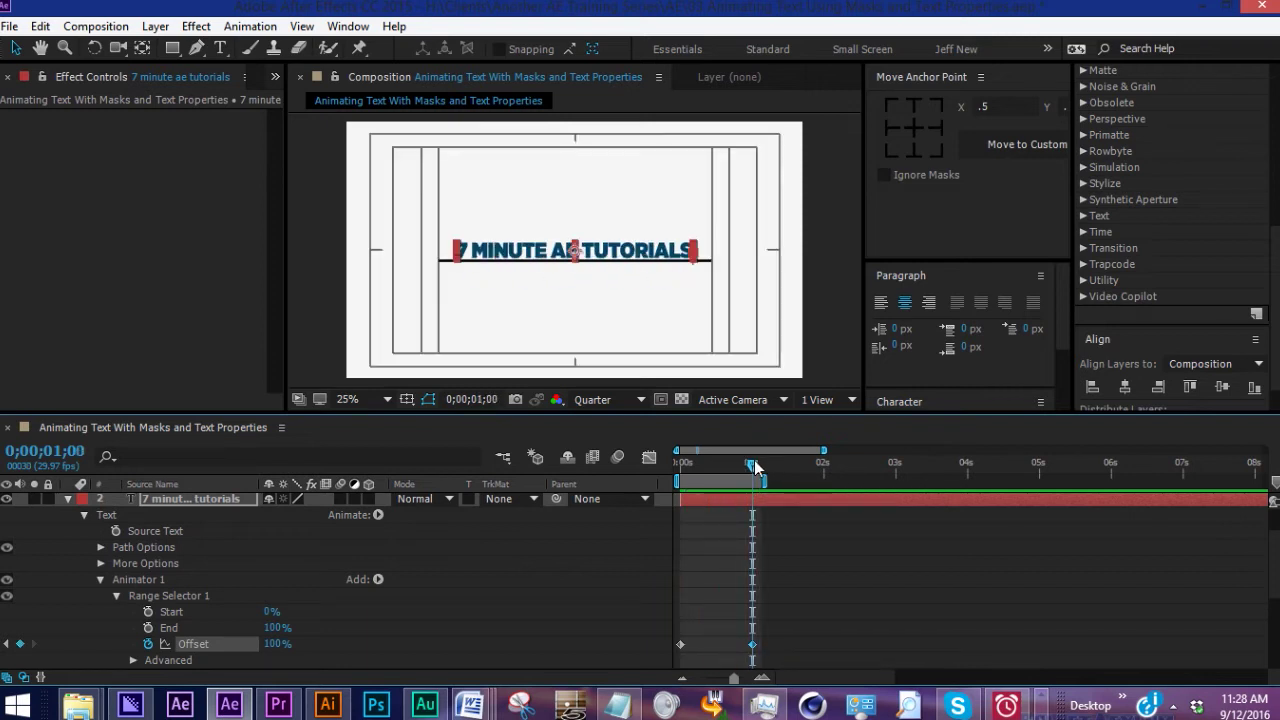
# - Set the range selector's Advanced Based On to Words and preview
pyautogui.scroll(-3, 200, 598)
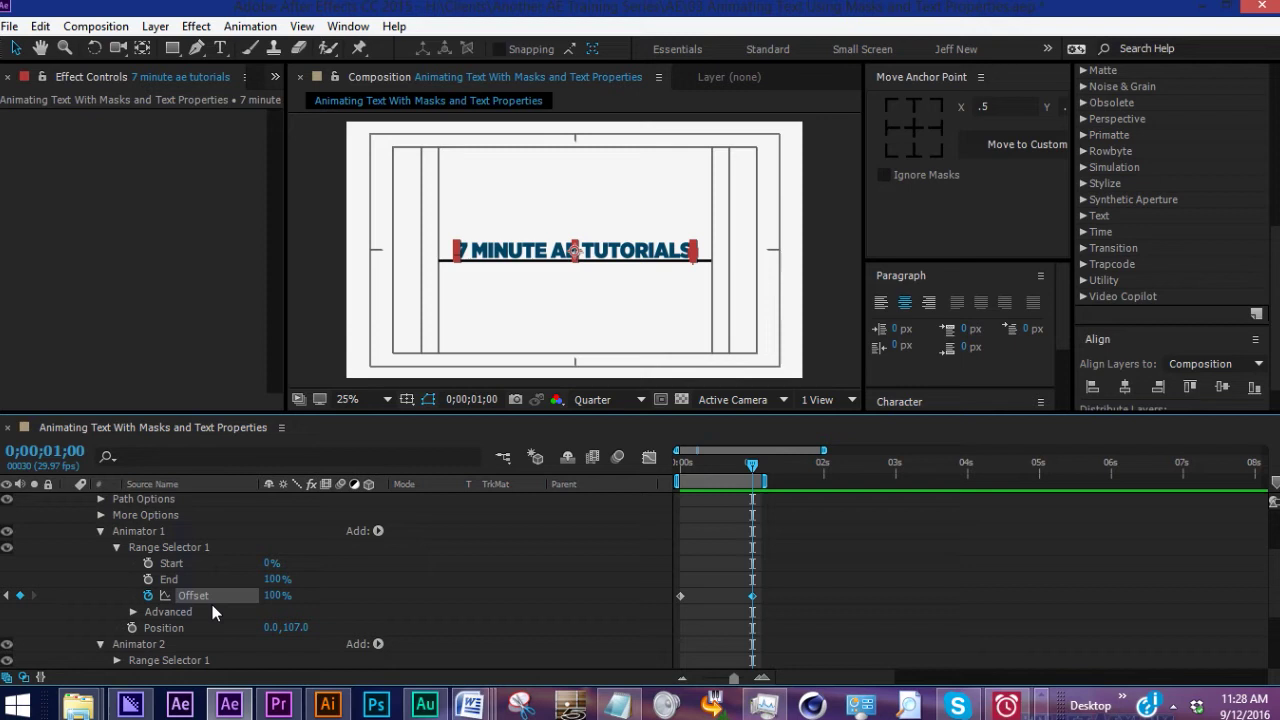
pyautogui.click(132, 611)
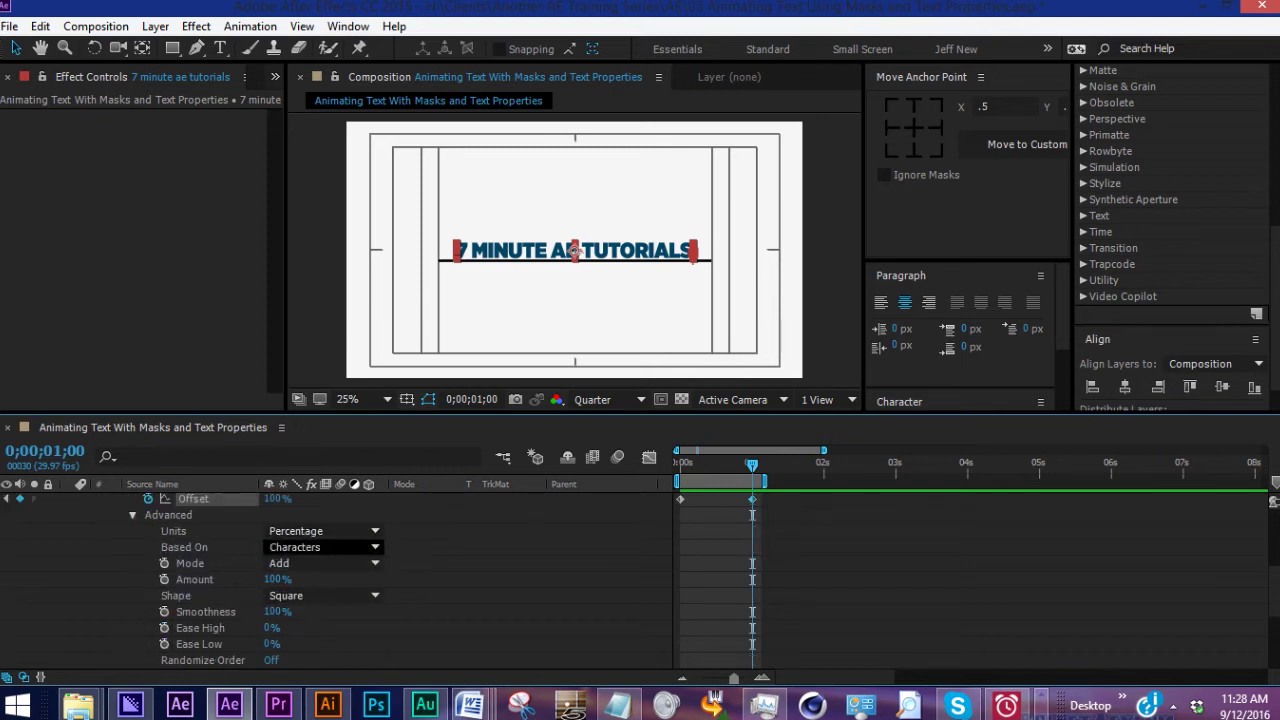
pyautogui.click(320, 547)
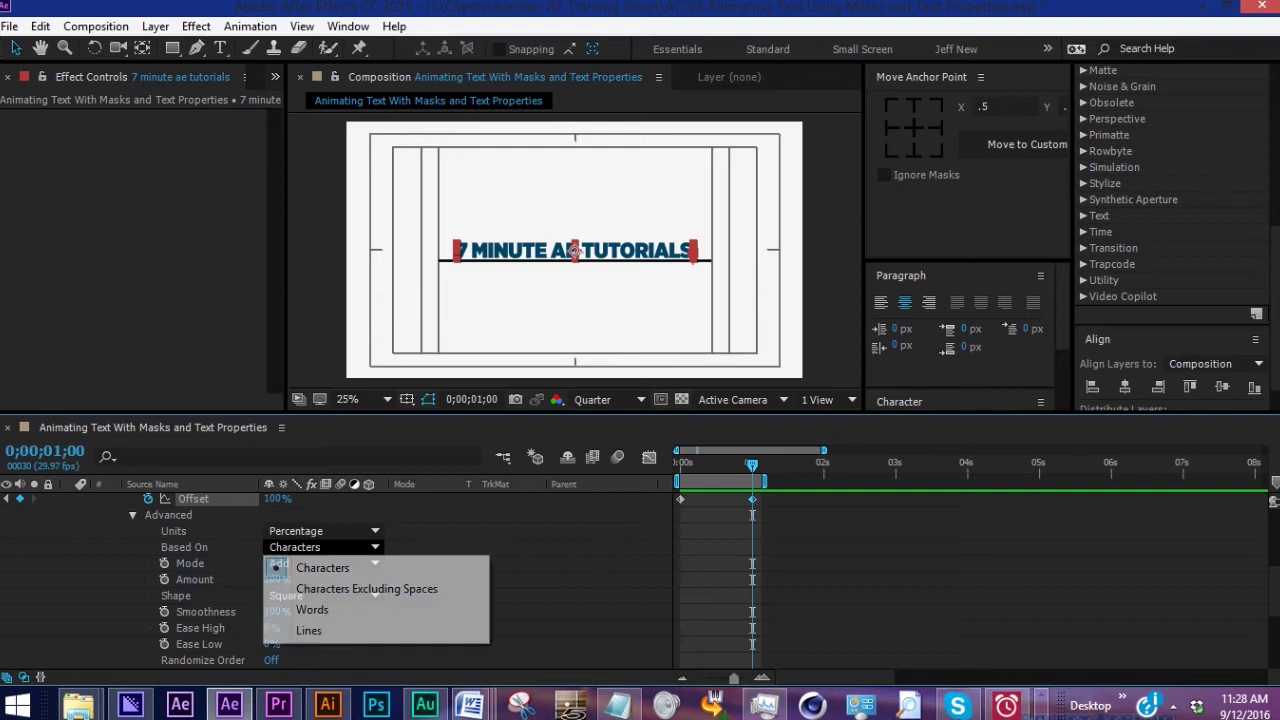
pyautogui.click(320, 610)
pyautogui.press('space')
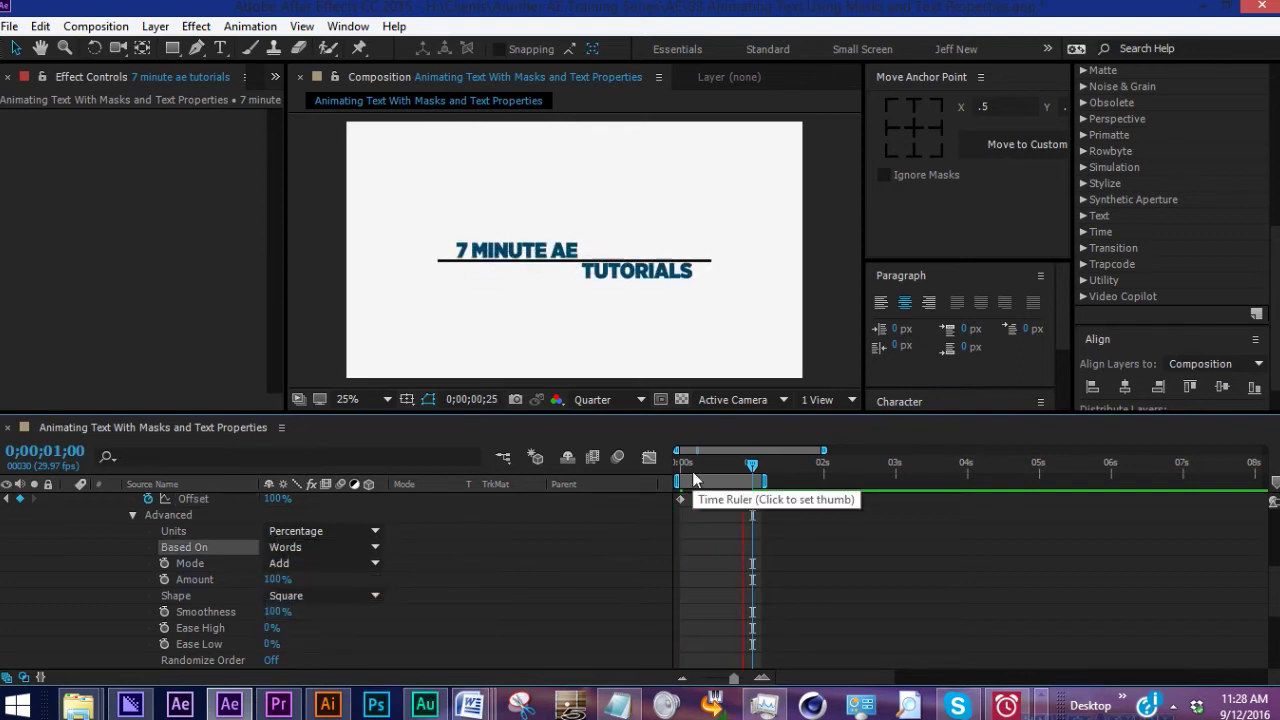
# - Change Based On to Lines and preview the whole-line rise
pyautogui.click(320, 547)
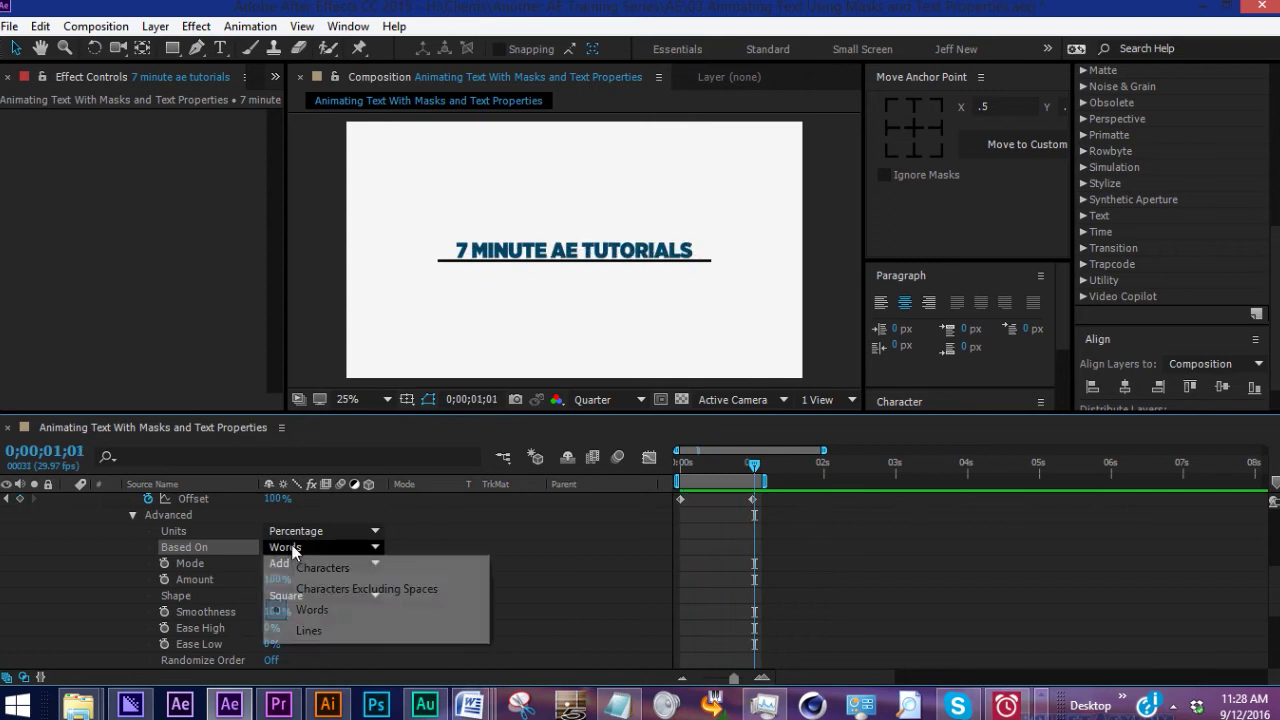
pyautogui.click(304, 632)
pyautogui.press('space')
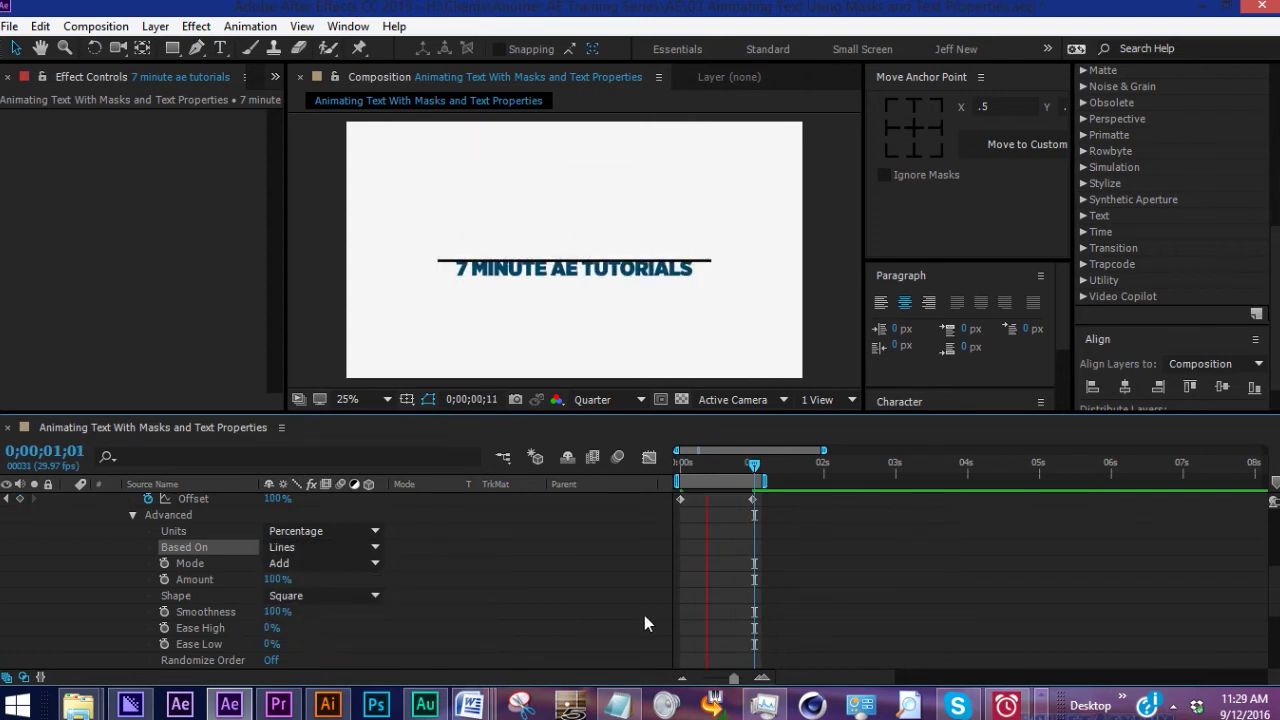
pyautogui.press('space')
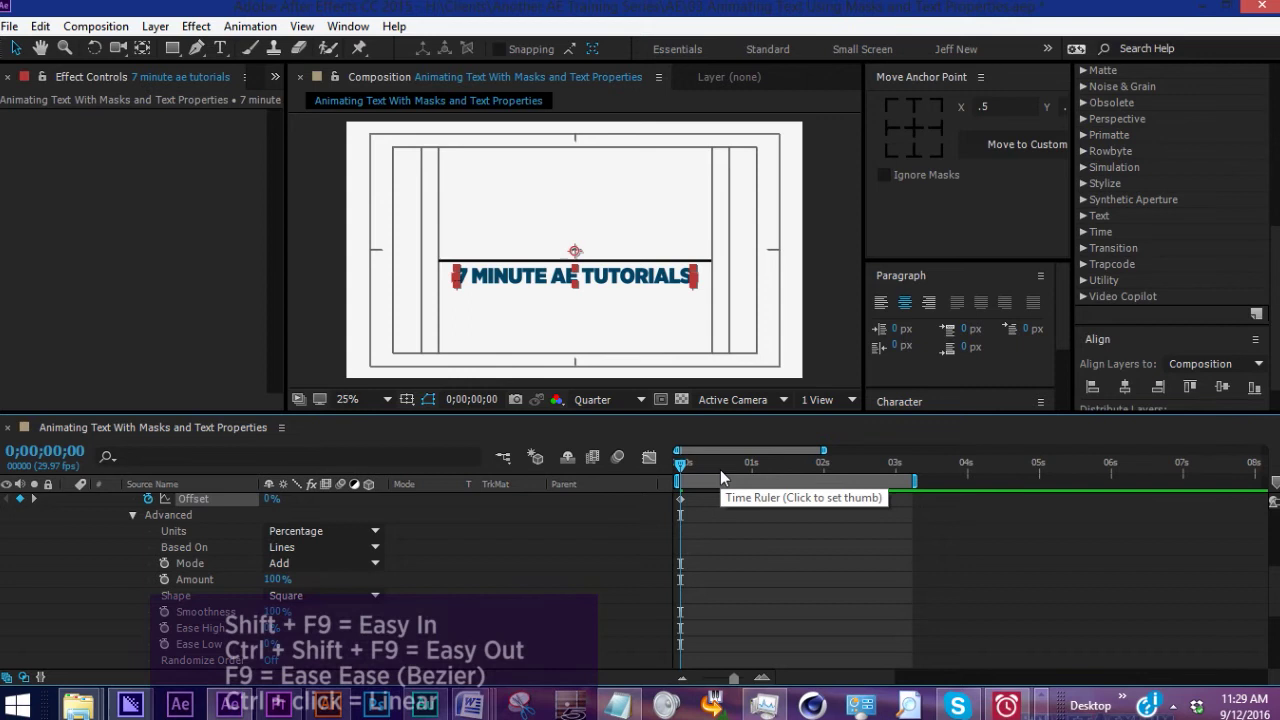
# - Check the eased Offset speed curve in the Graph Editor and preview the smoother rise
pyautogui.click(644, 459)
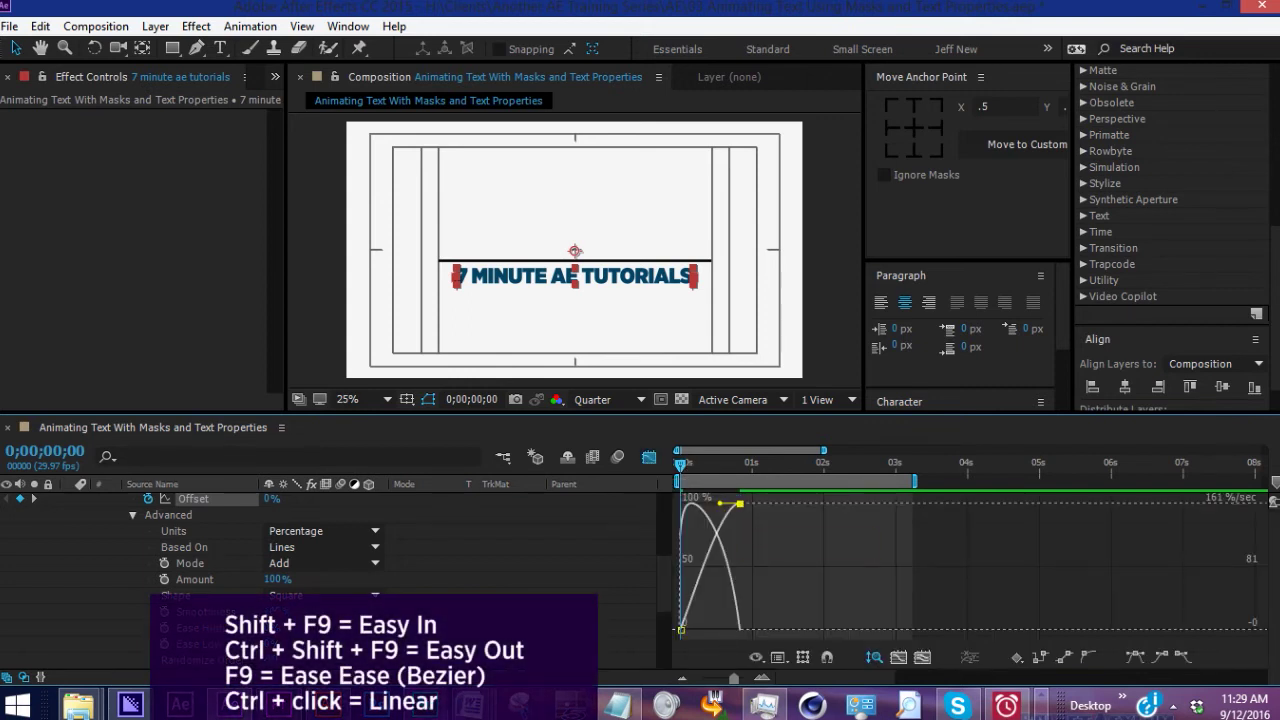
pyautogui.click(649, 457)
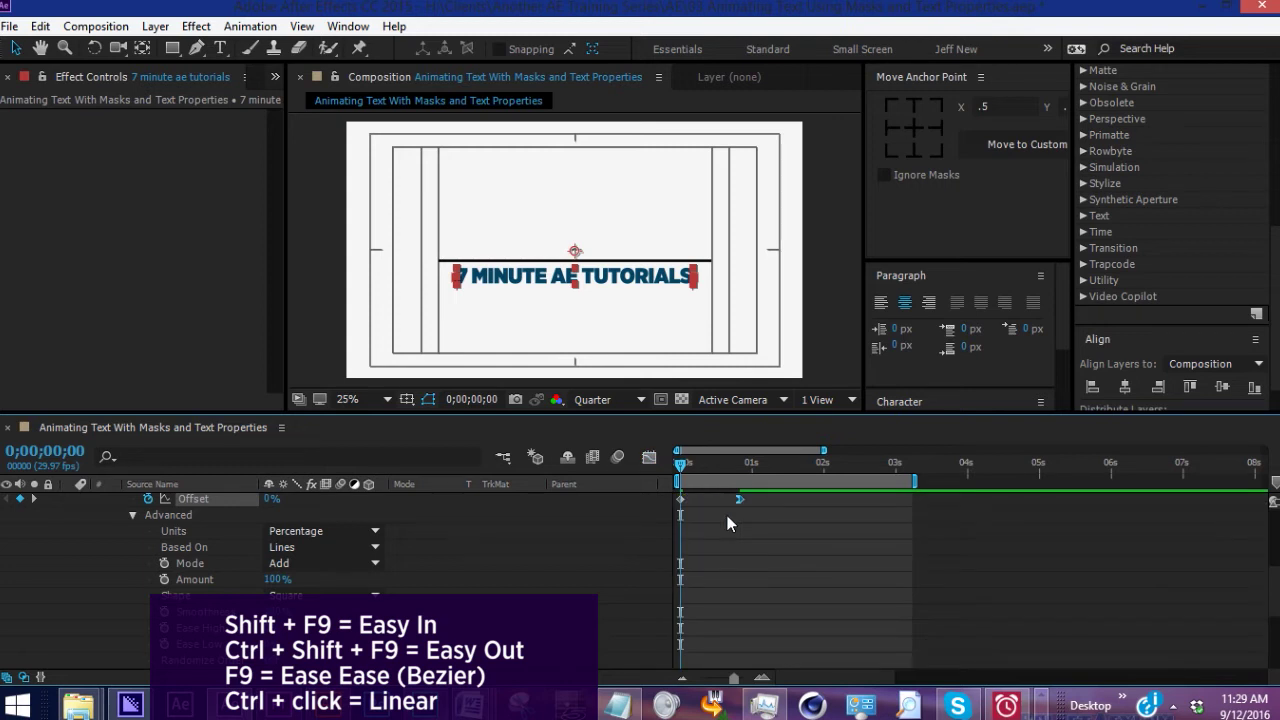
pyautogui.press('space')
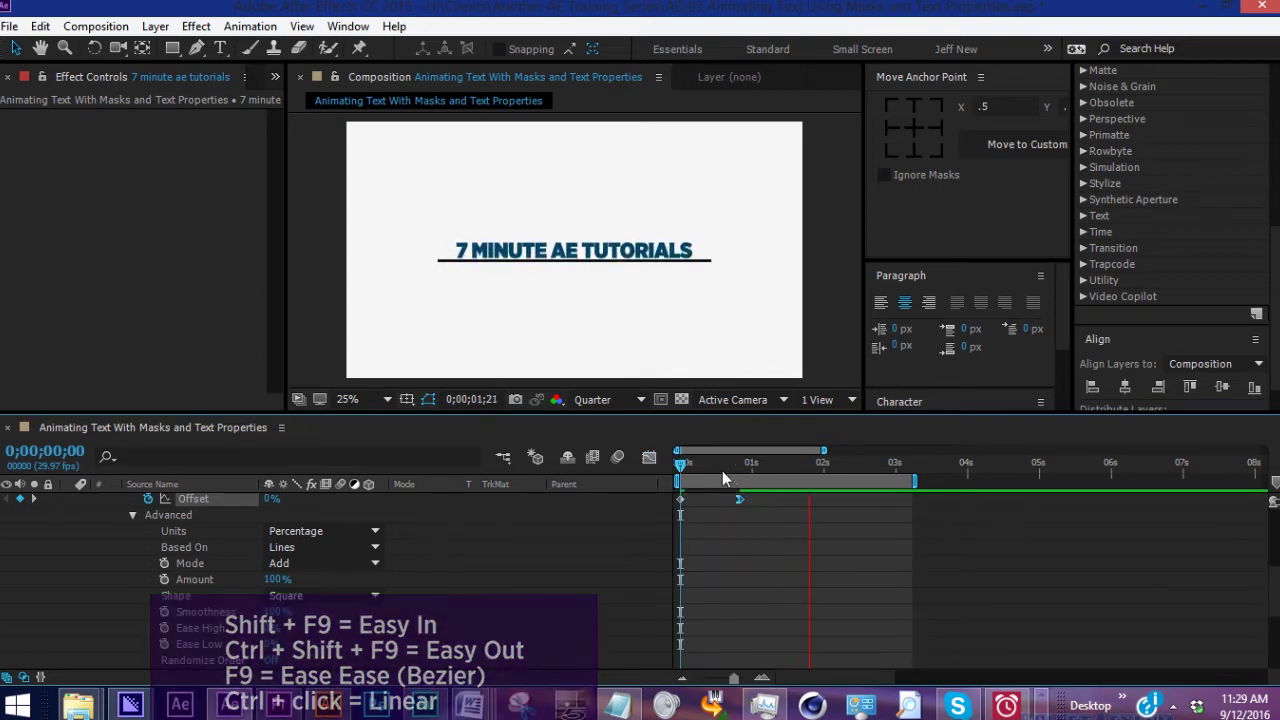
pyautogui.press('space')
pyautogui.press('space')
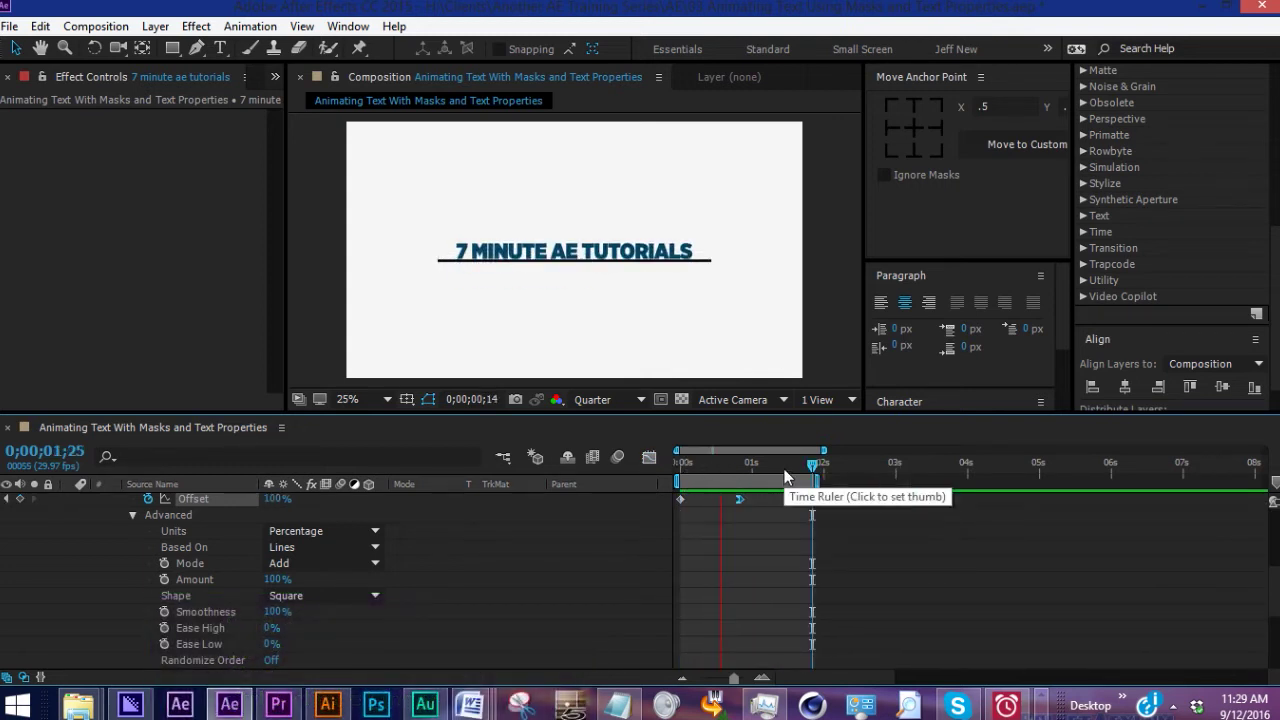
pyautogui.press('space')
pyautogui.scroll(2, 501, 563)
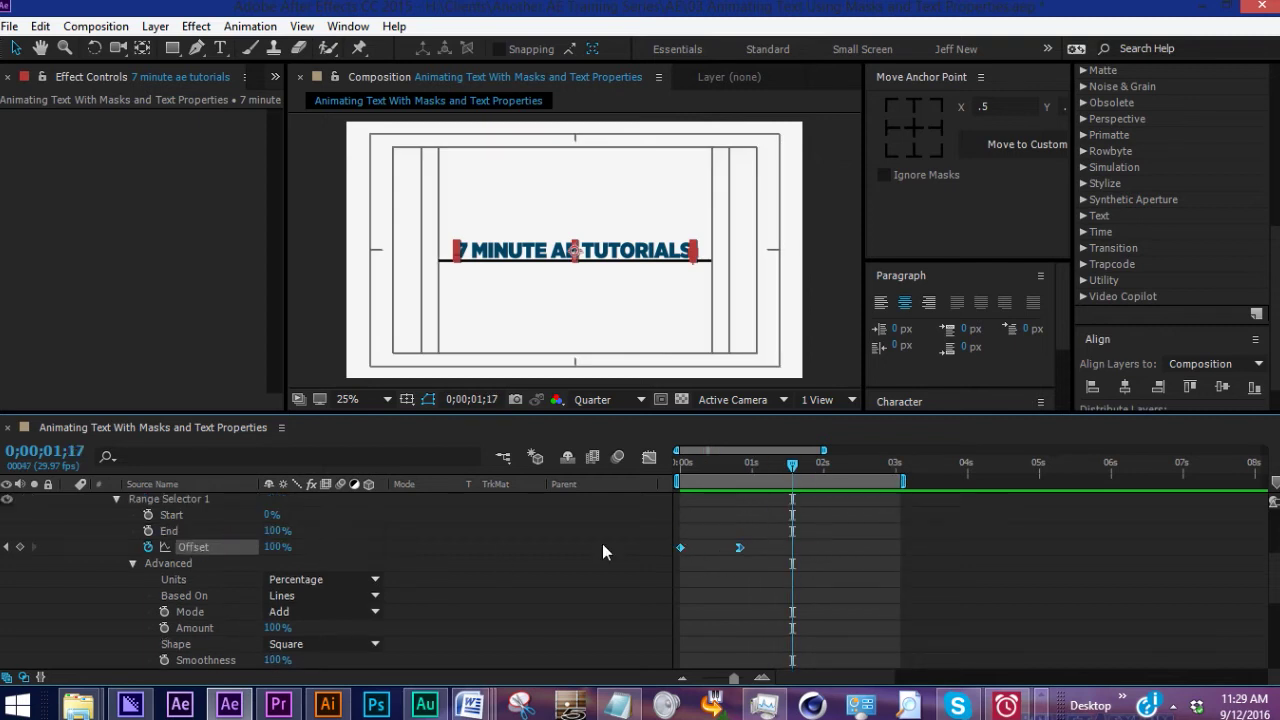
# - Paste the Offset keyframes at 1;12, time-reverse them, and preview the rise-and-sink
pyautogui.press('k')
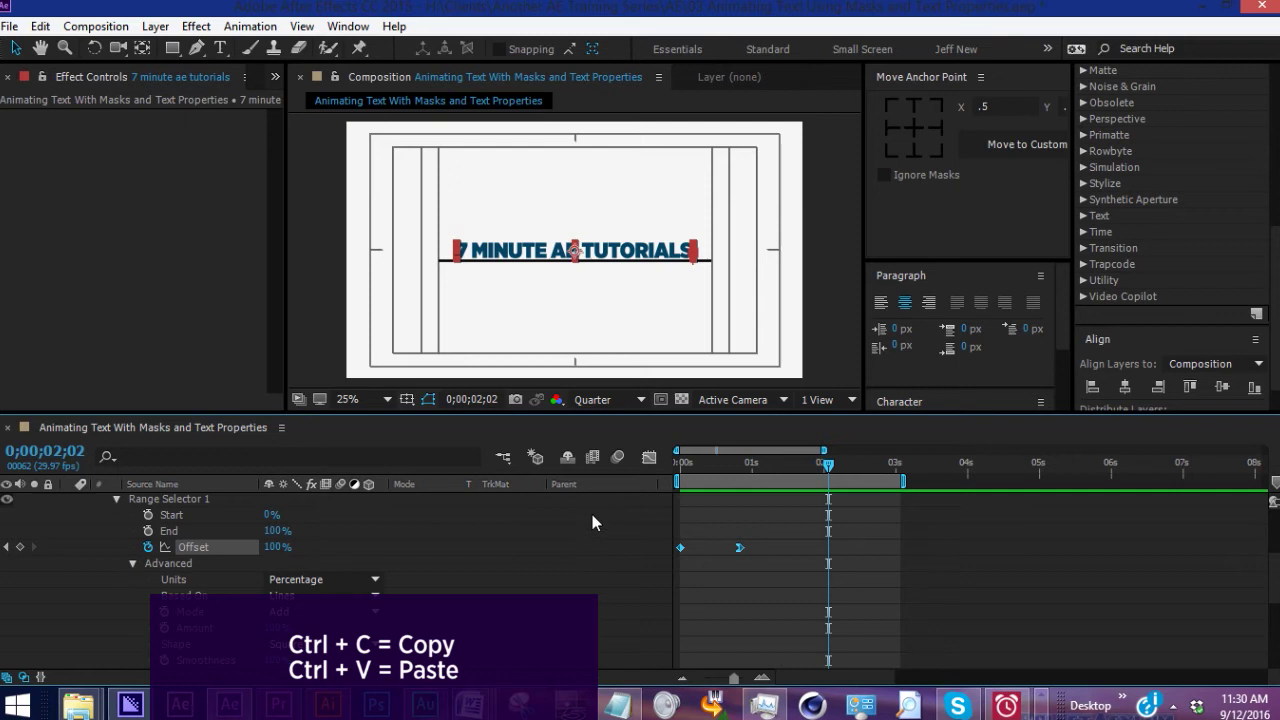
pyautogui.moveTo(828, 470); pyautogui.dragTo(781, 481)
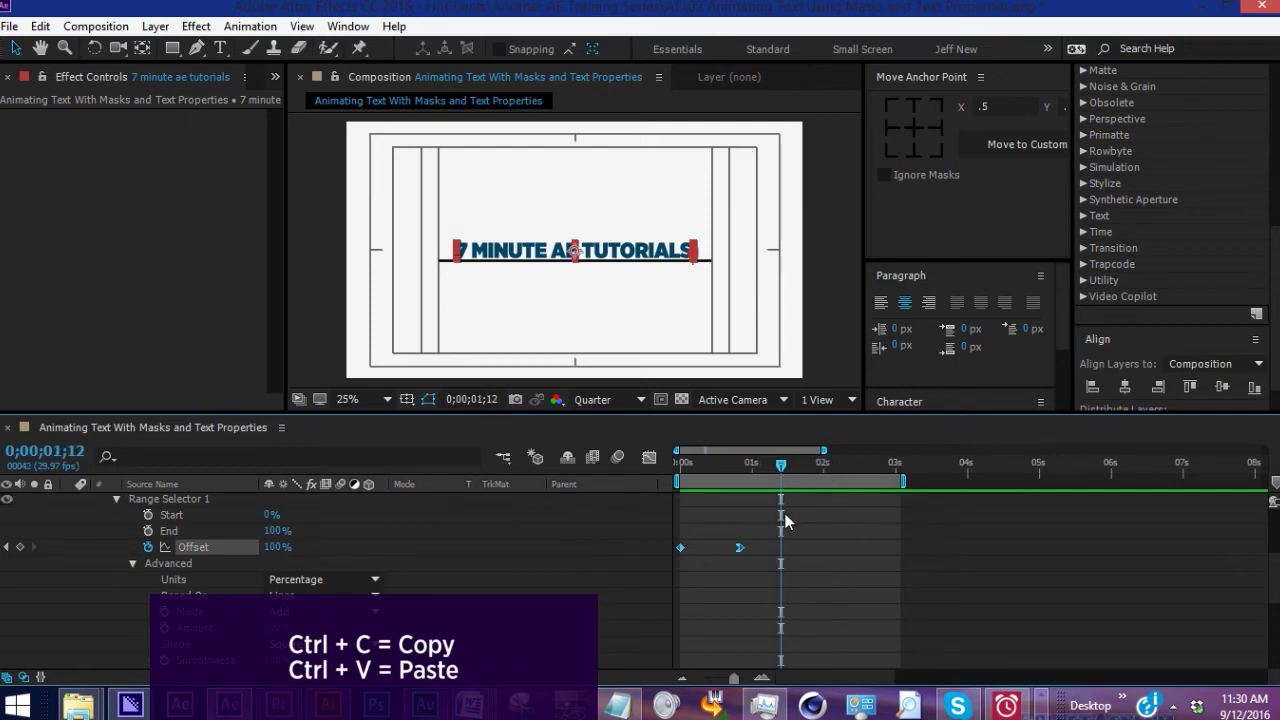
pyautogui.hotkey('ctrl', 'v')
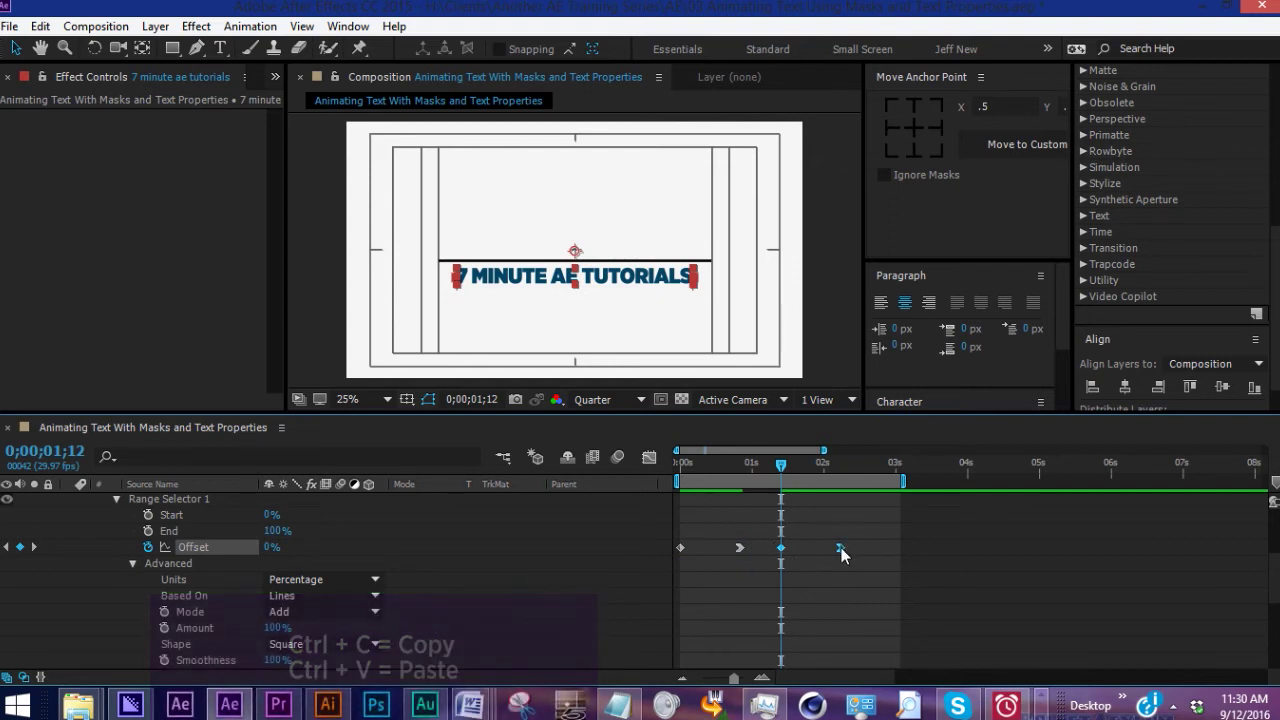
pyautogui.rightClick(840, 548)
pyautogui.moveTo(921, 536)
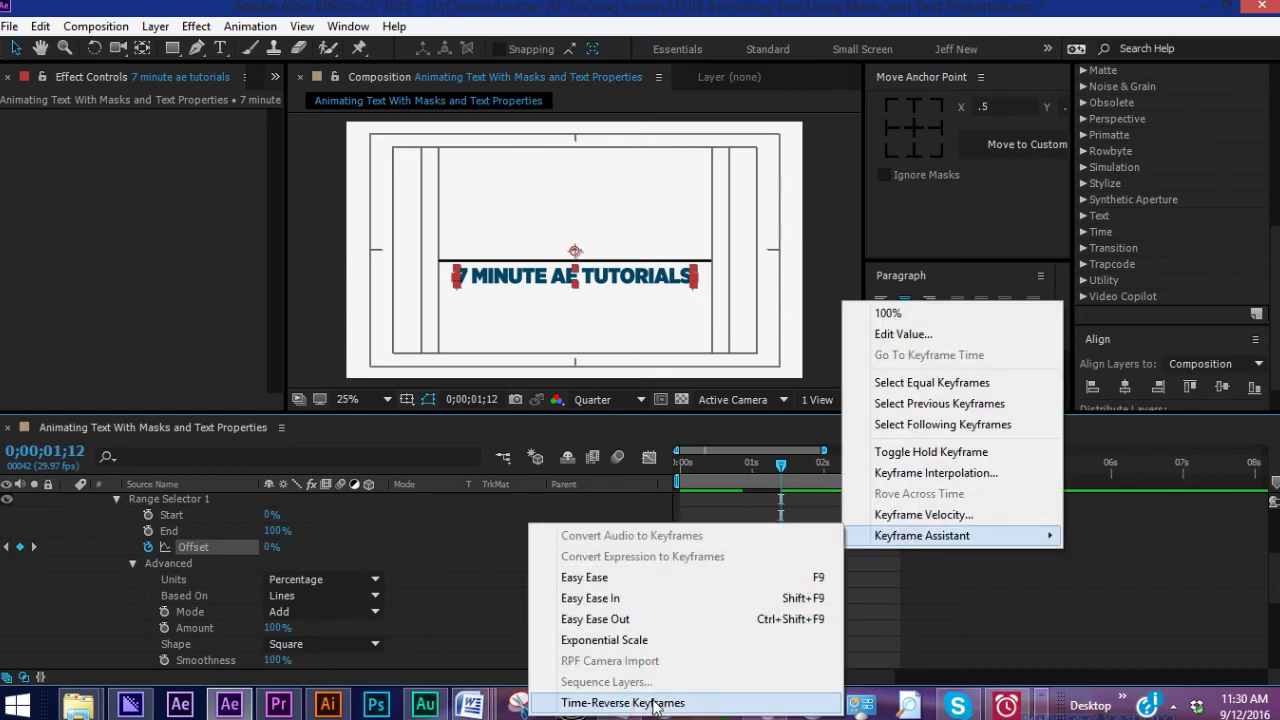
pyautogui.click(655, 703)
pyautogui.press('space')
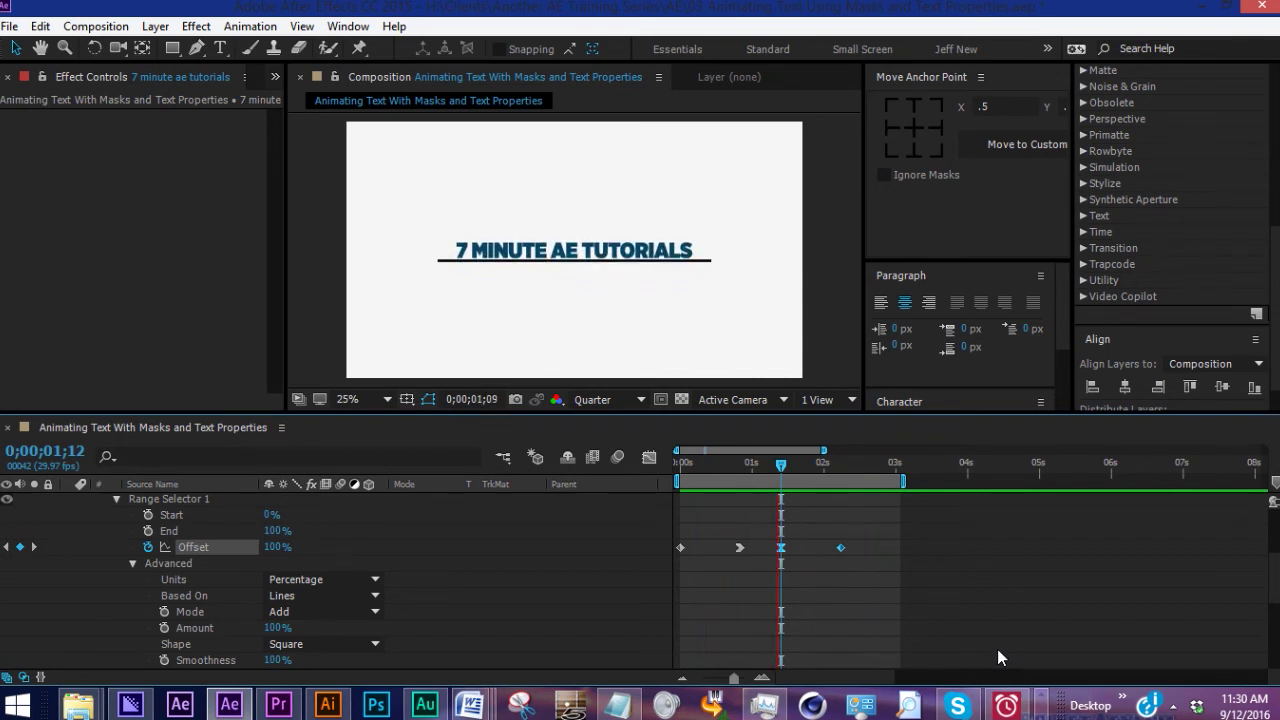
pyautogui.press('space')
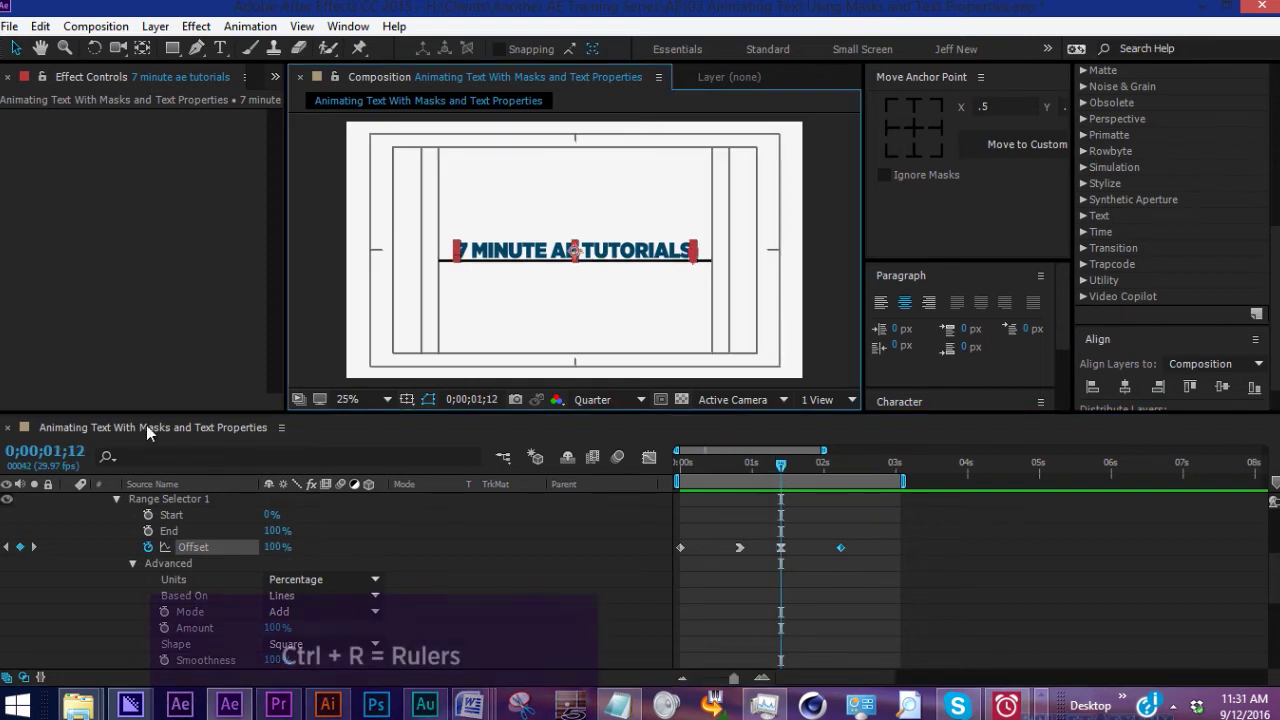
# - Show rulers, draw a rectangle mask over the text above the line, and preview
pyautogui.hotkey('ctrl', 'r')
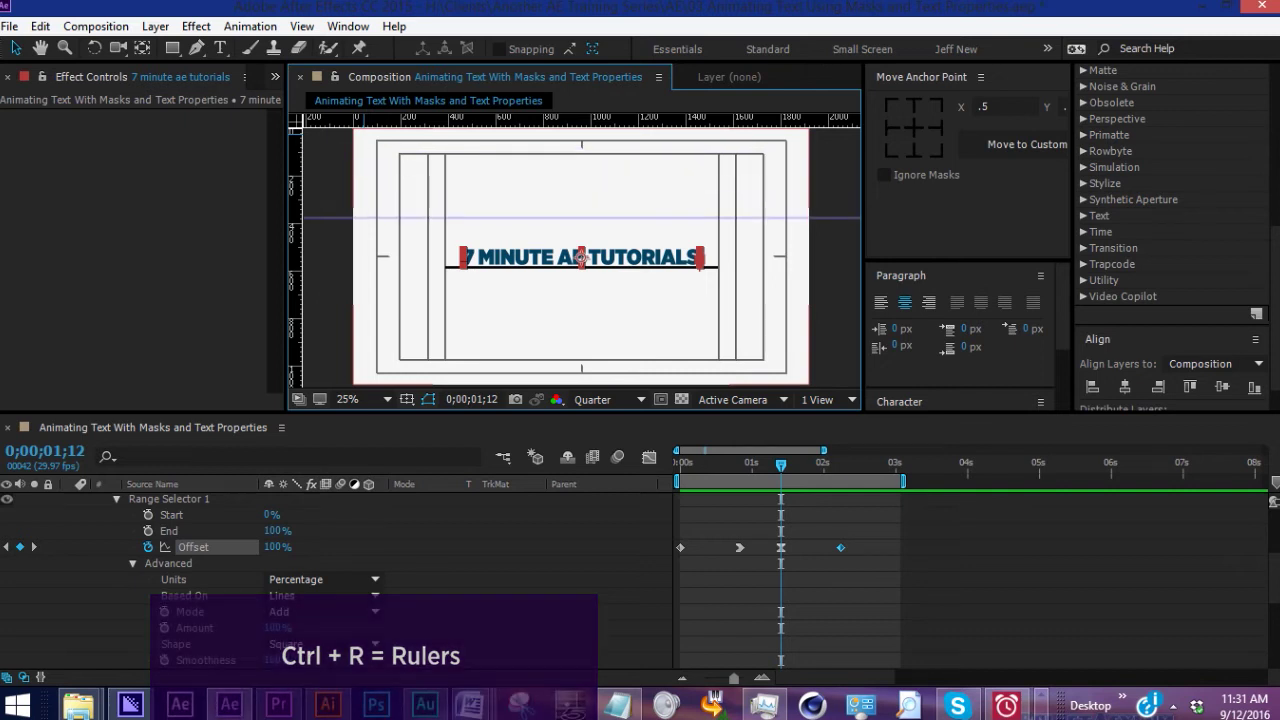
pyautogui.scroll(2, 577, 257)
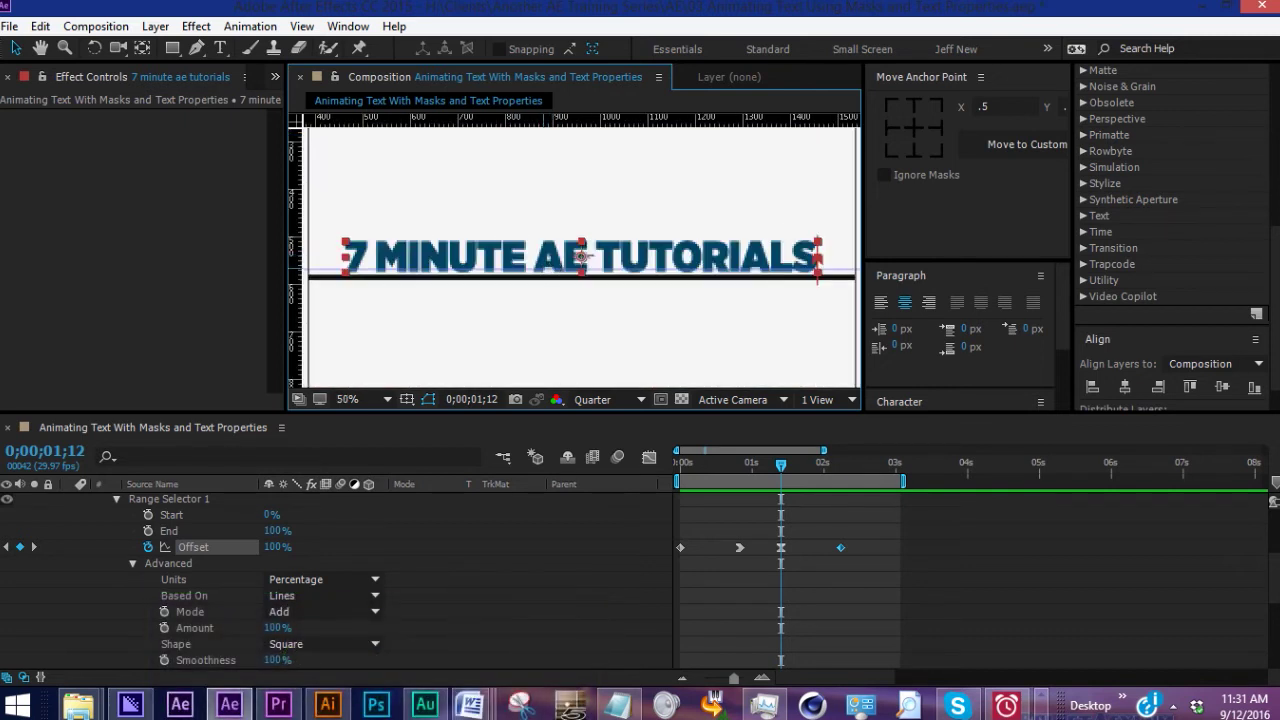
pyautogui.scroll(-2, 581, 257)
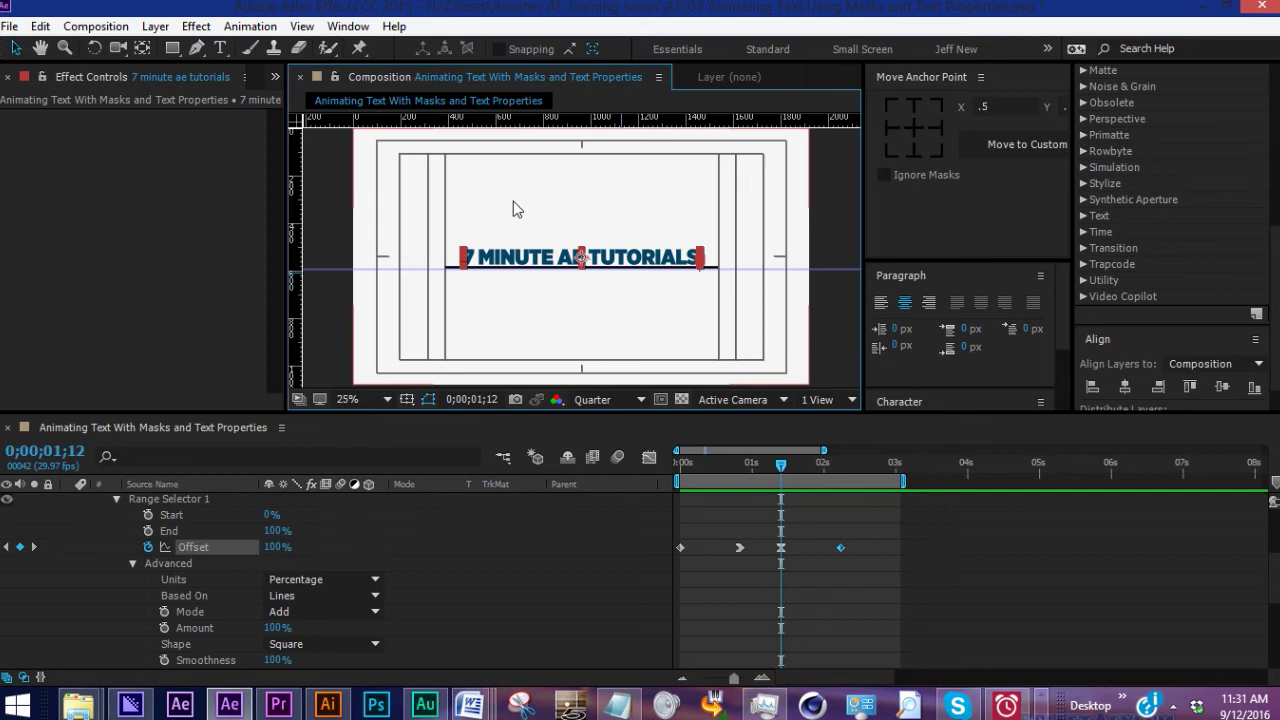
pyautogui.click(174, 49)
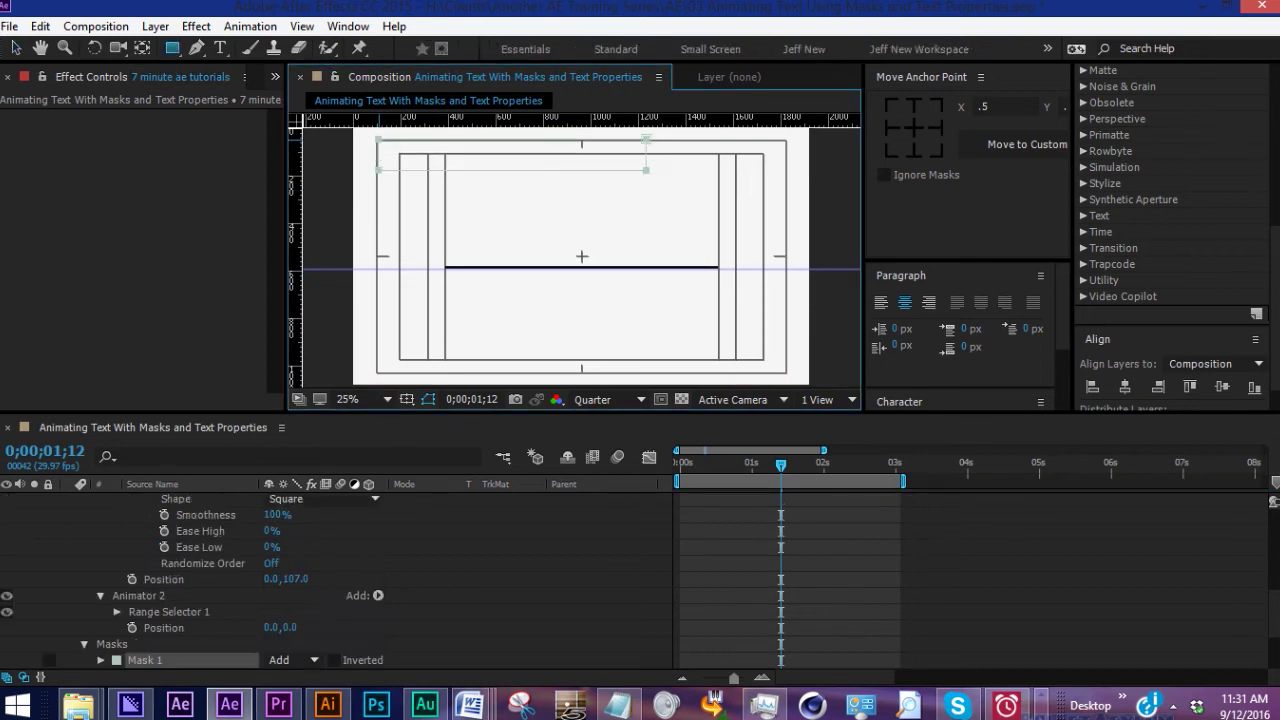
pyautogui.moveTo(377, 137); pyautogui.dragTo(788, 268)
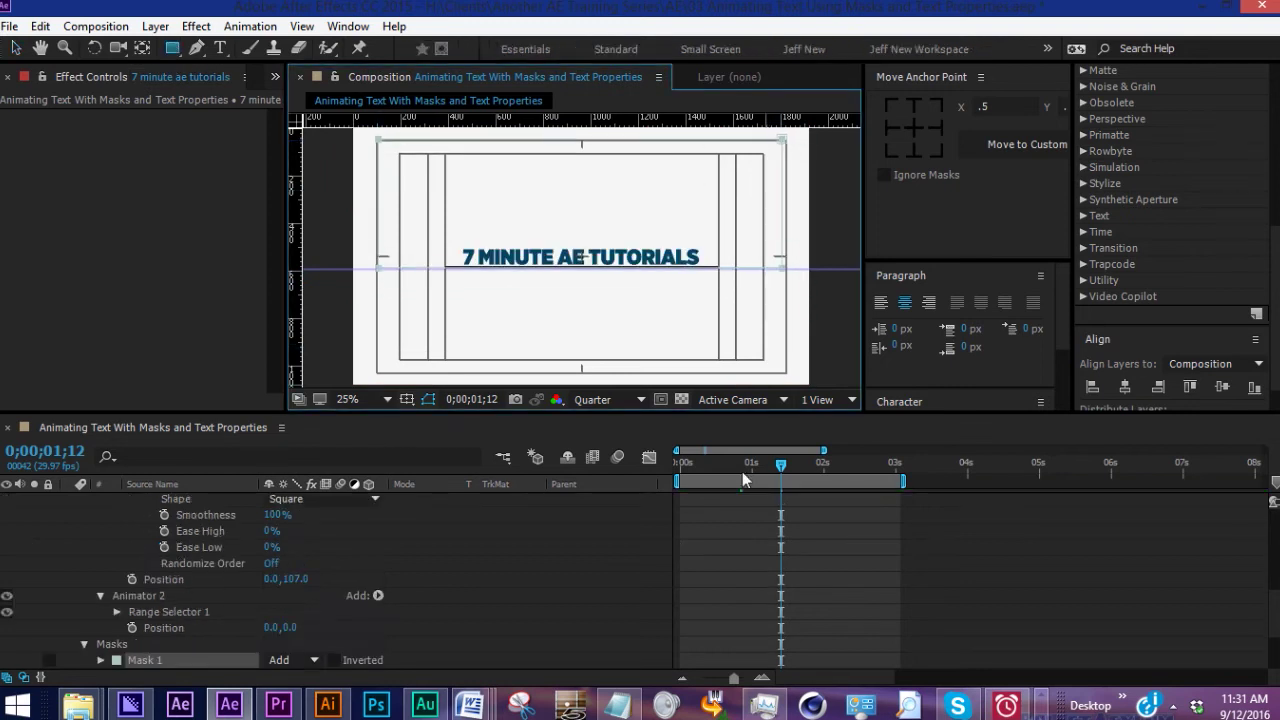
pyautogui.press('space')
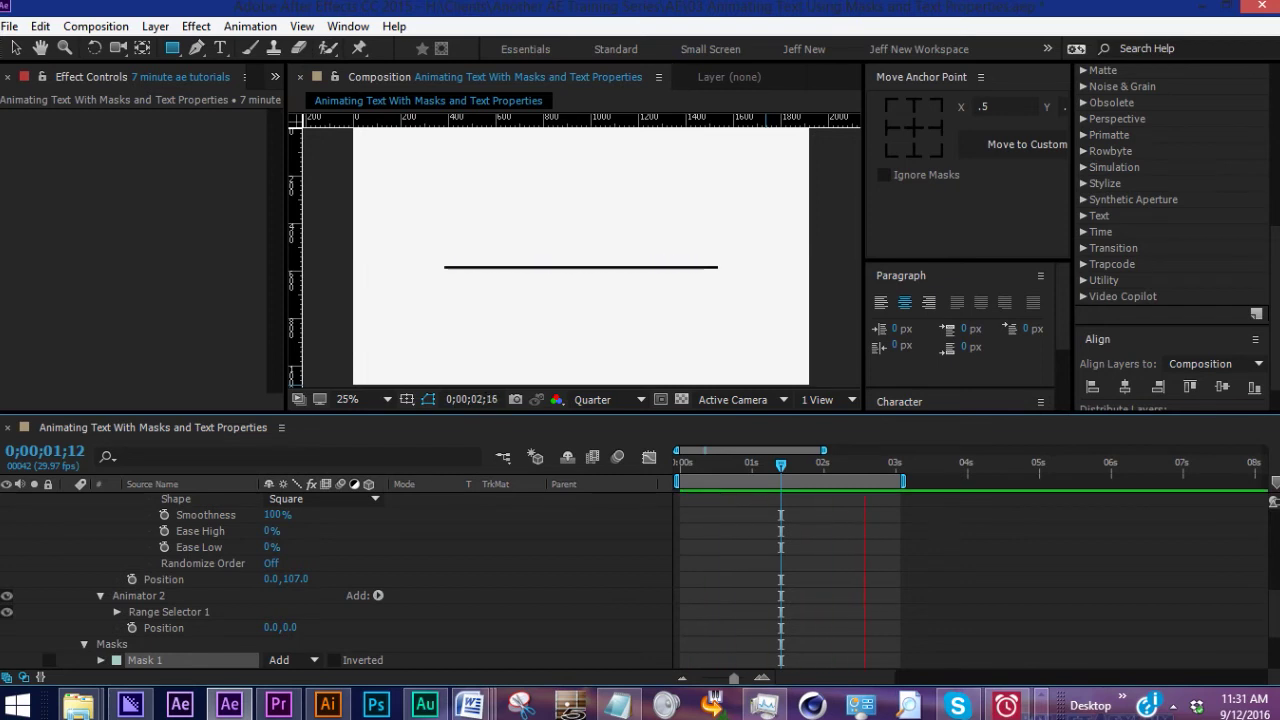
pyautogui.press('space')
# - Step forward one frame, select the title layer, and collapse Animator 1
pyautogui.press('pagedown')
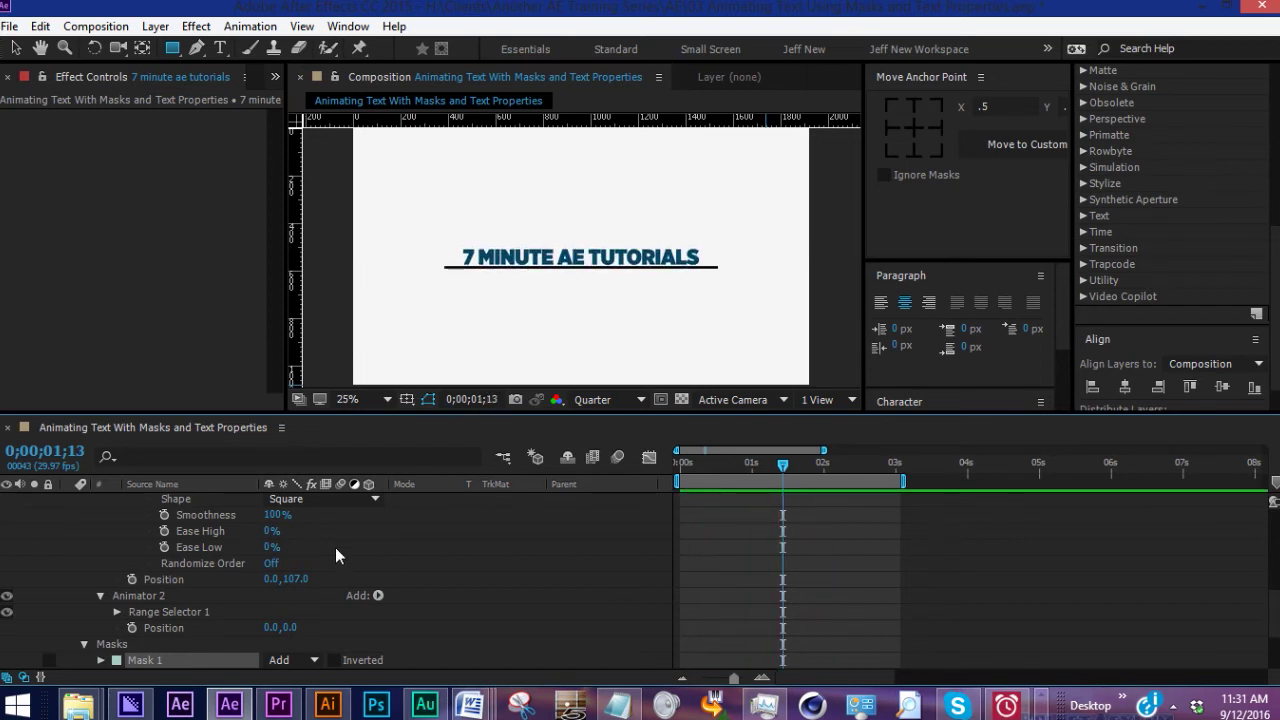
pyautogui.click(176, 584)
pyautogui.scroll(3, 150, 570)
pyautogui.click(100, 579)
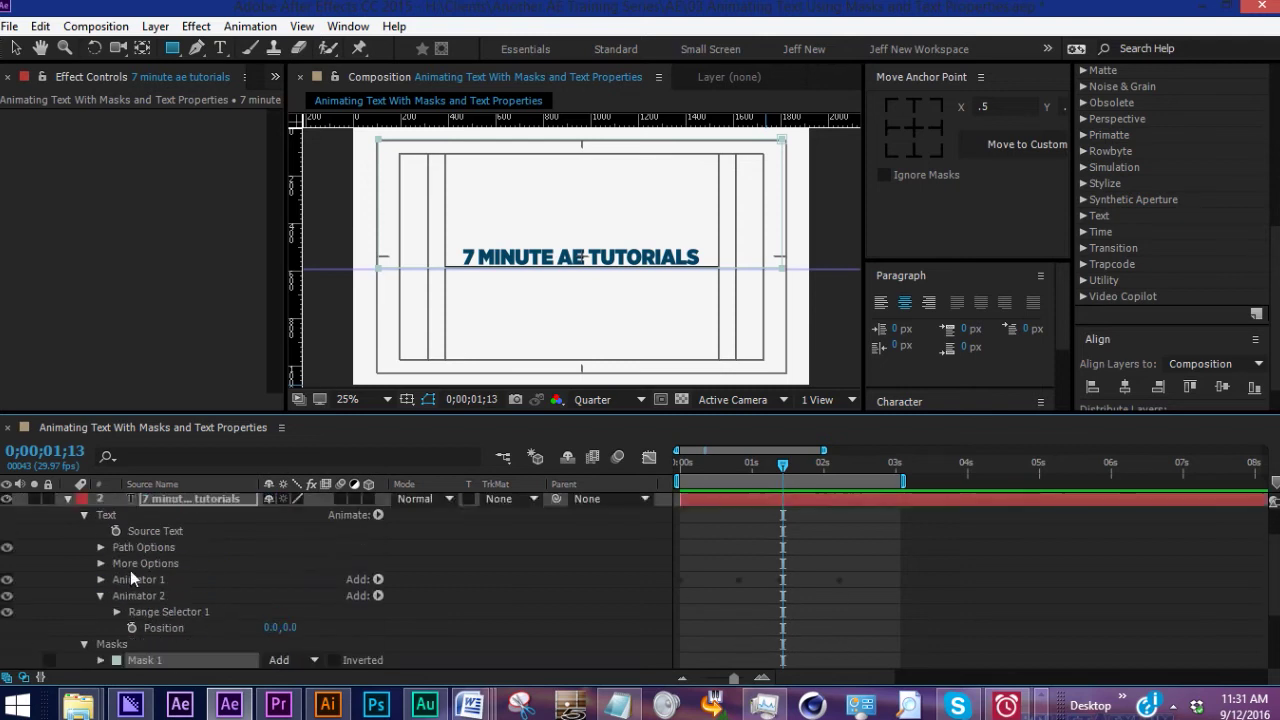
pyautogui.scroll(-3, 130, 600)
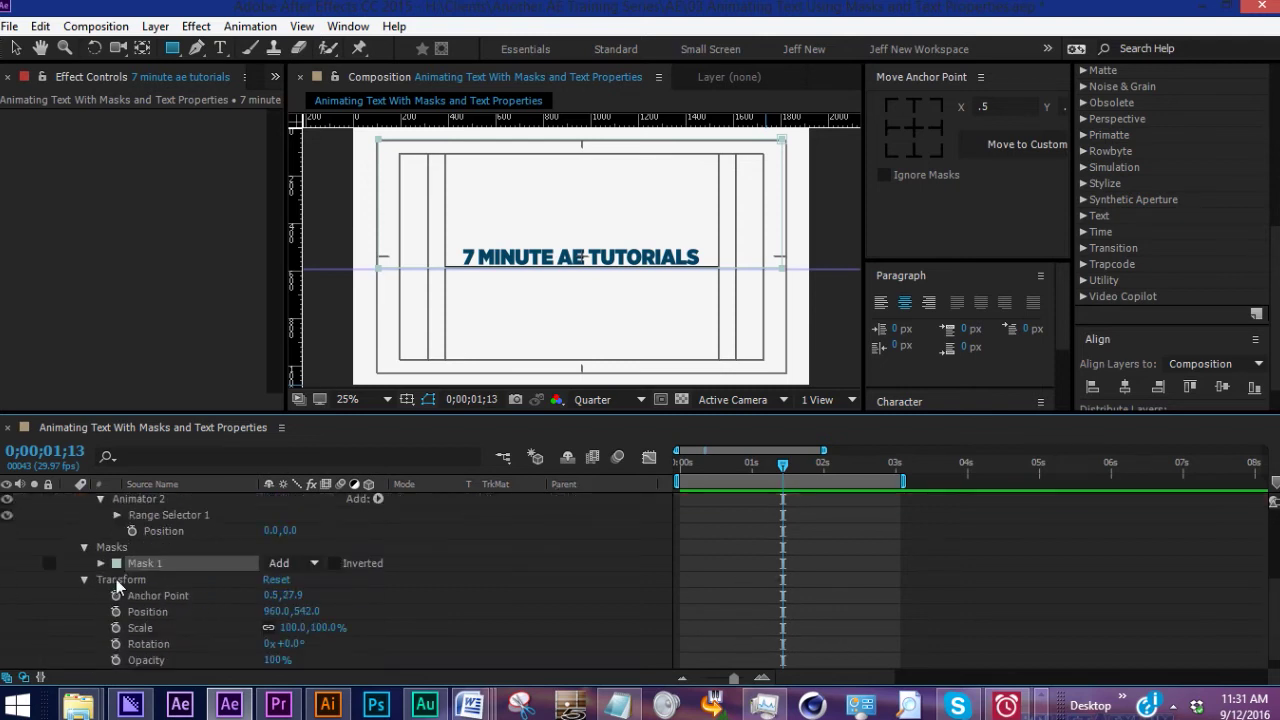
# - Move the title layer's Position to confirm the mask follows, then scrub the rise animation
pyautogui.click(116, 579)
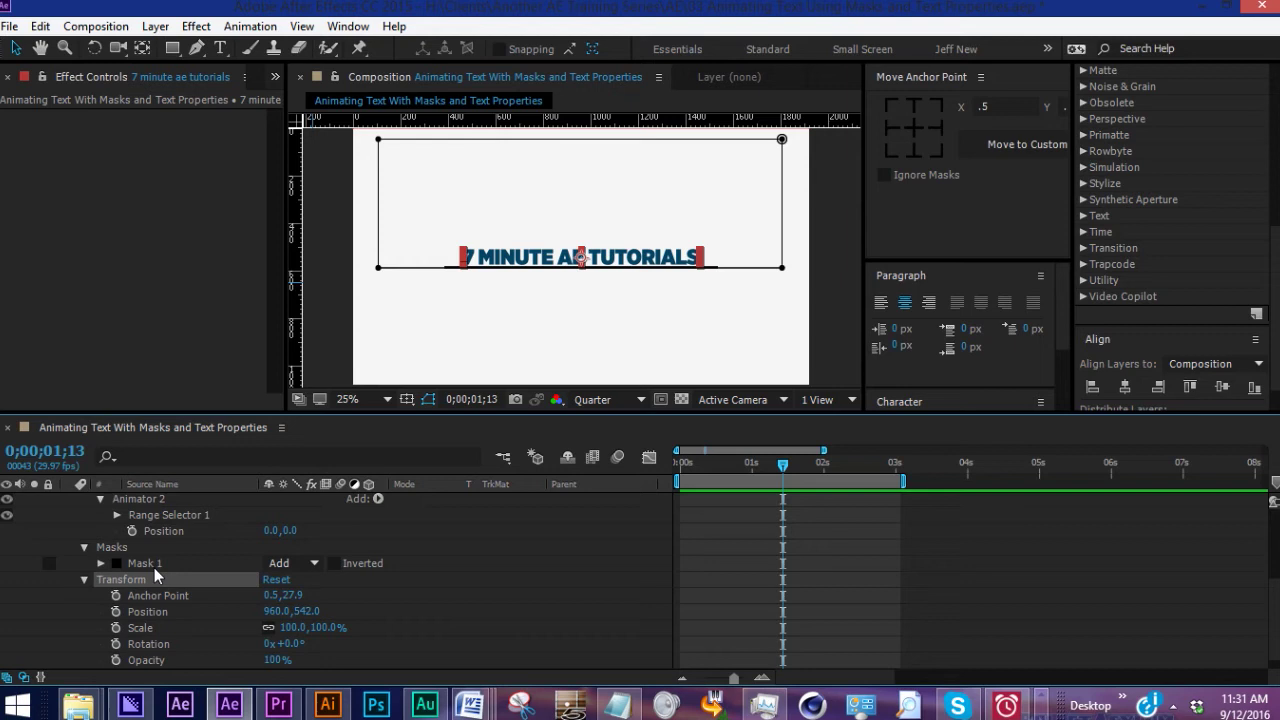
pyautogui.moveTo(305, 611)
pyautogui.mouseDown()
pyautogui.moveTo(360, 611)
pyautogui.moveTo(295, 611)
pyautogui.moveTo(342, 556)
pyautogui.mouseUp()
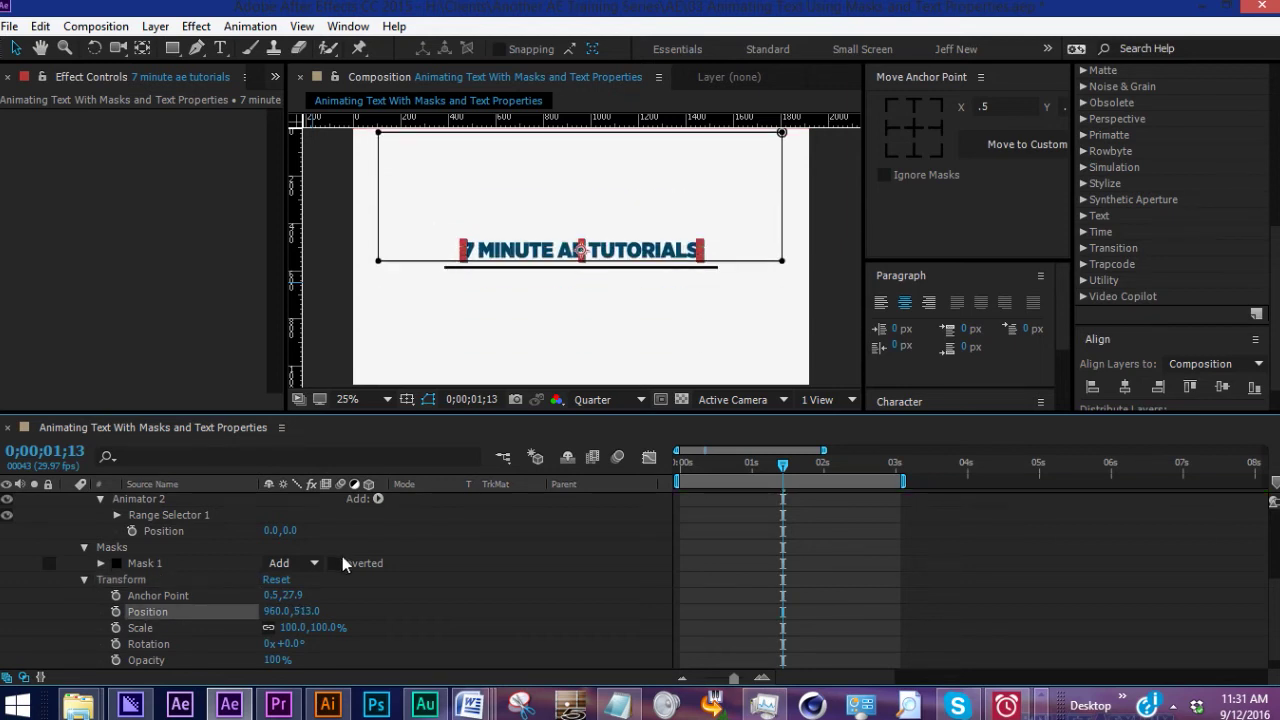
pyautogui.scroll(2, 153, 506)
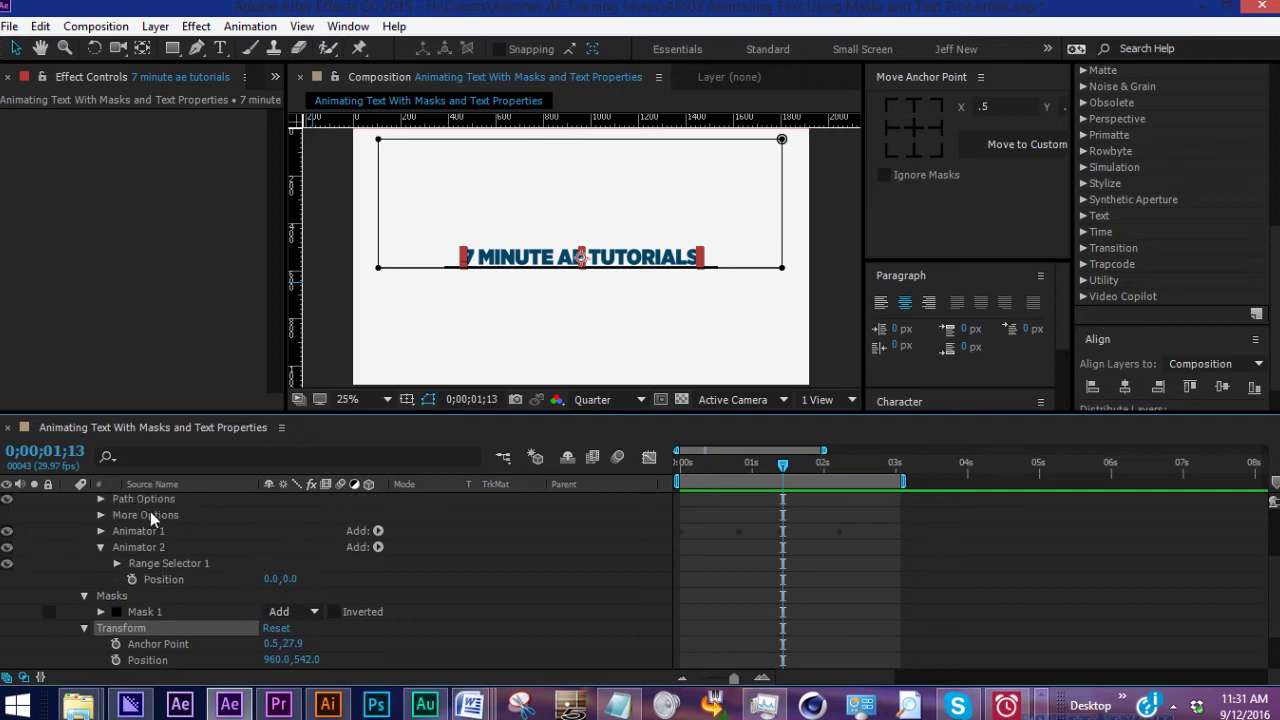
pyautogui.moveTo(784, 466)
pyautogui.mouseDown()
pyautogui.moveTo(680, 466)
pyautogui.moveTo(876, 470)
pyautogui.mouseUp()
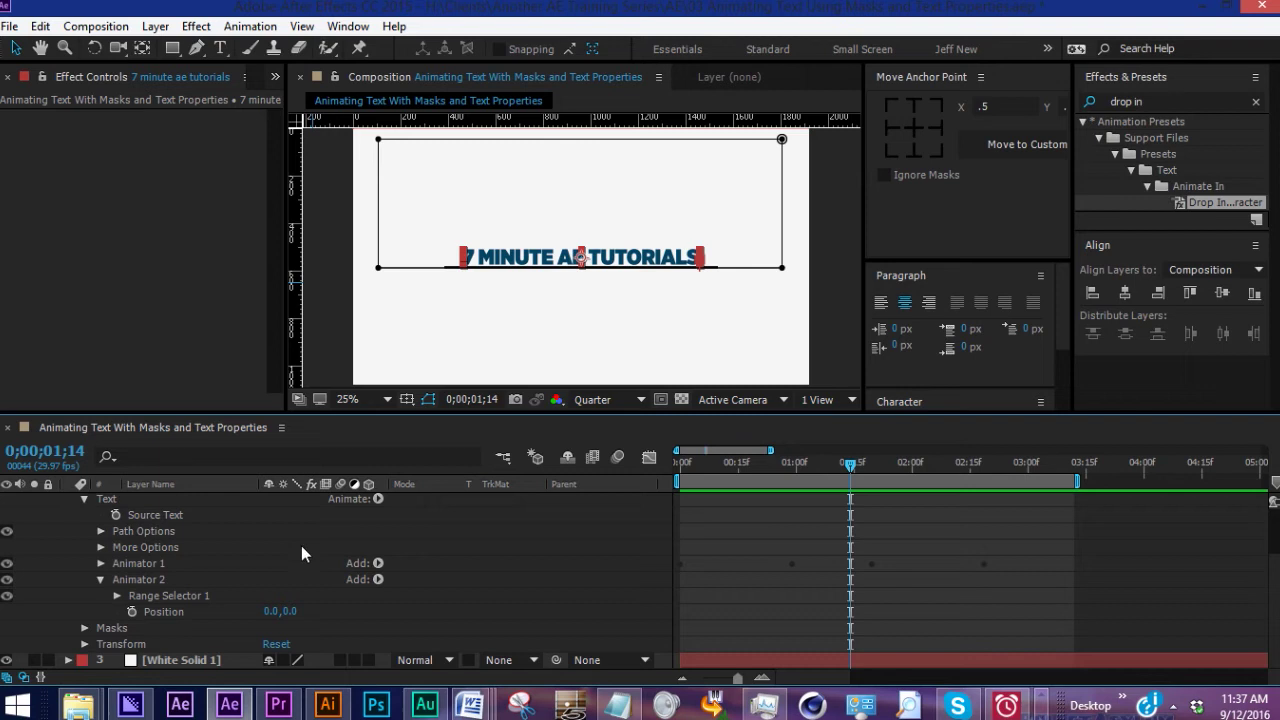
# - Select Animator 1, Animator 2, More Options and Path Options in the title layer's Text group
pyautogui.scroll(2, 90, 551)
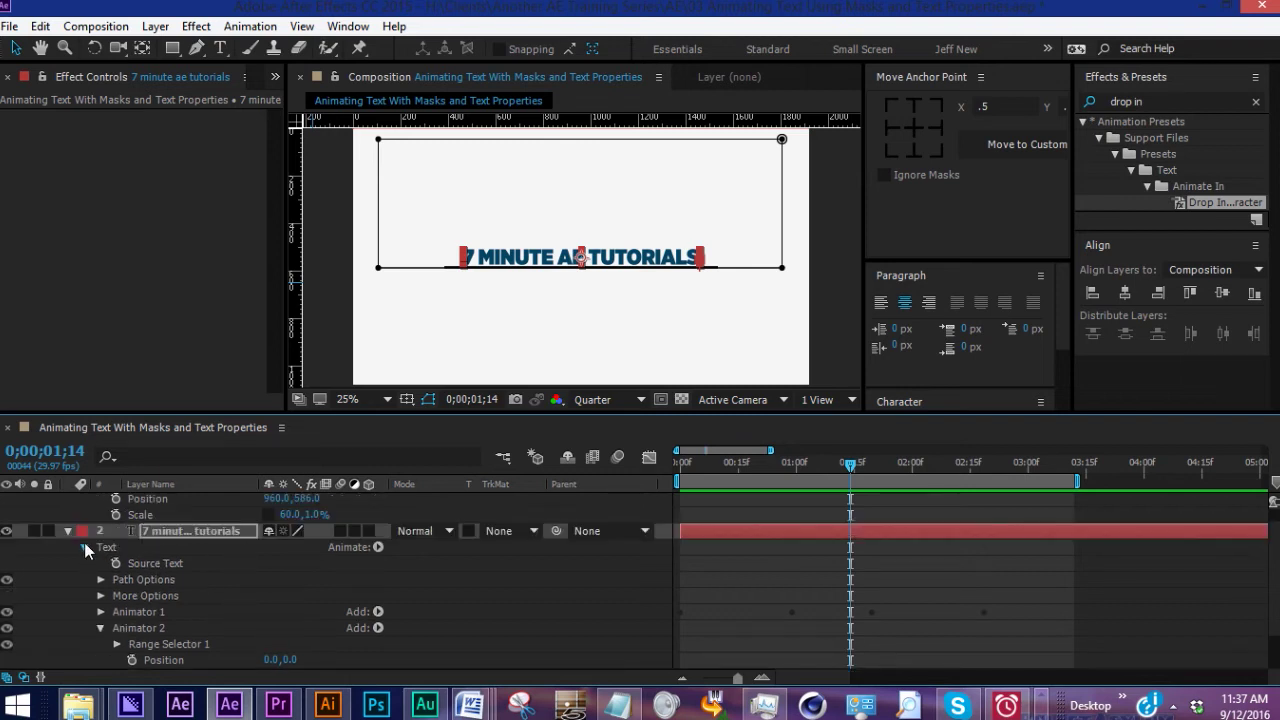
pyautogui.click(84, 545)
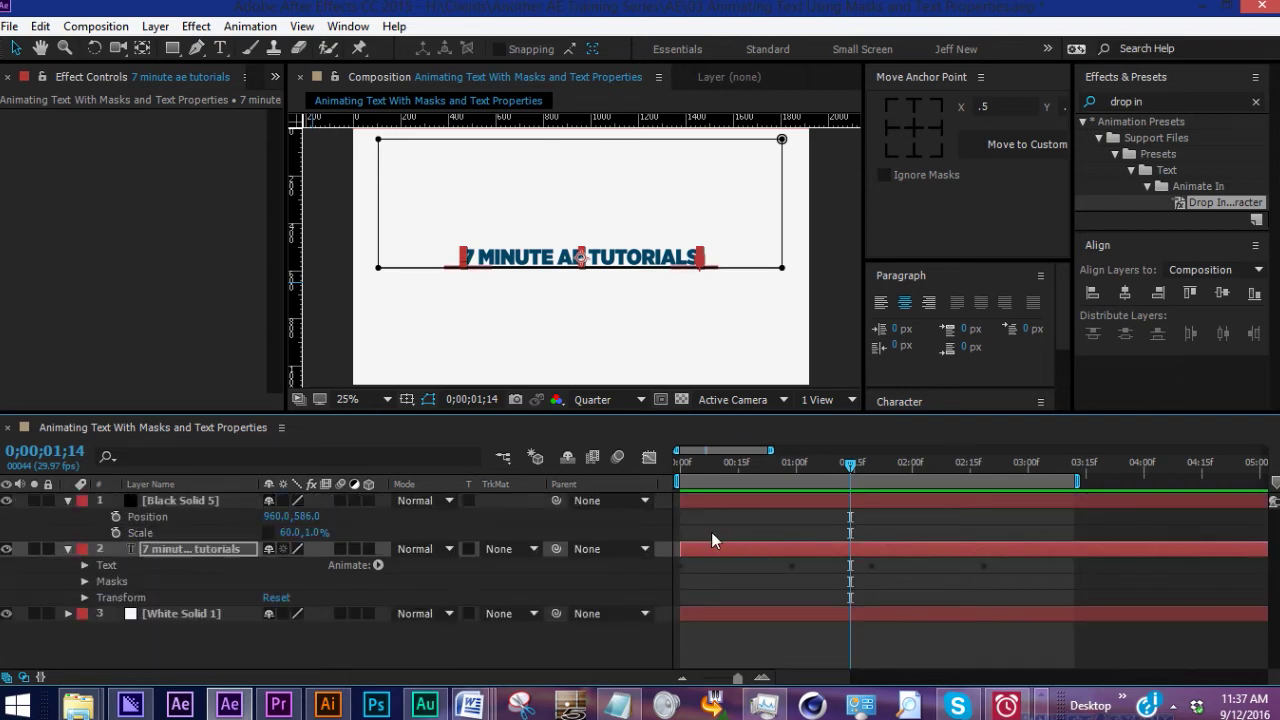
pyautogui.press('u')
pyautogui.click(67, 549)
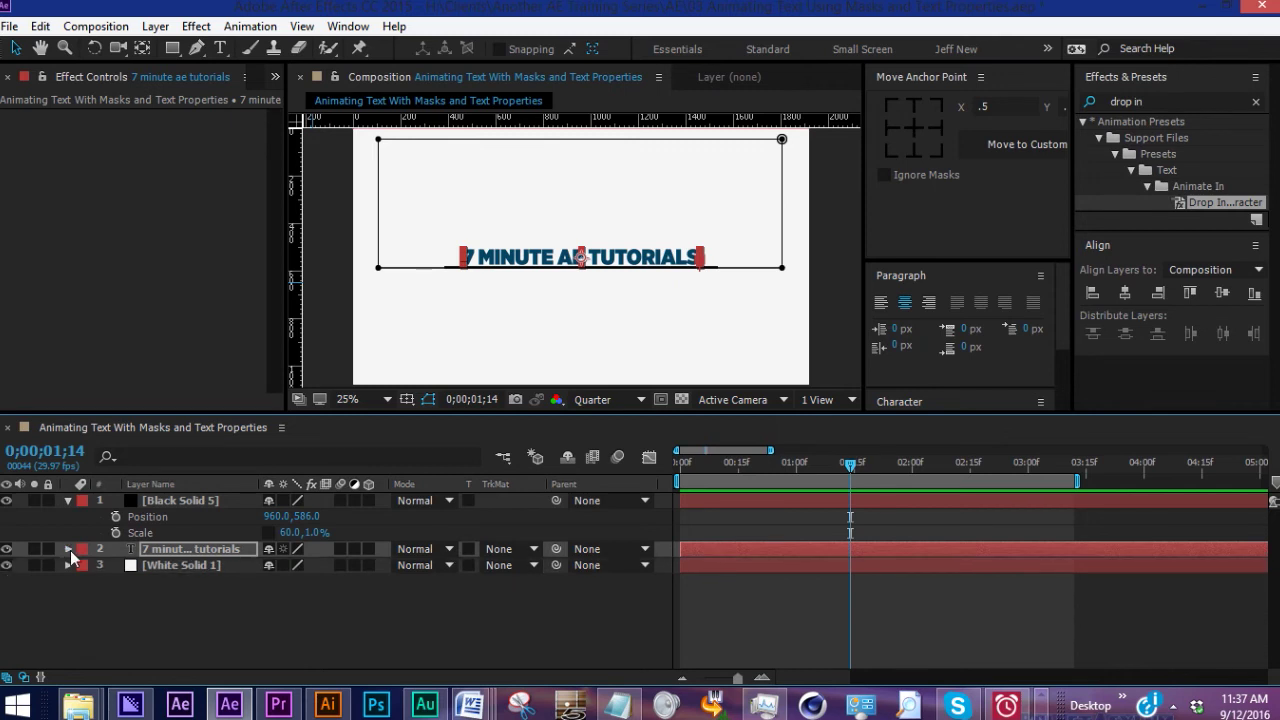
pyautogui.scroll(-2, 152, 566)
pyautogui.click(99, 581)
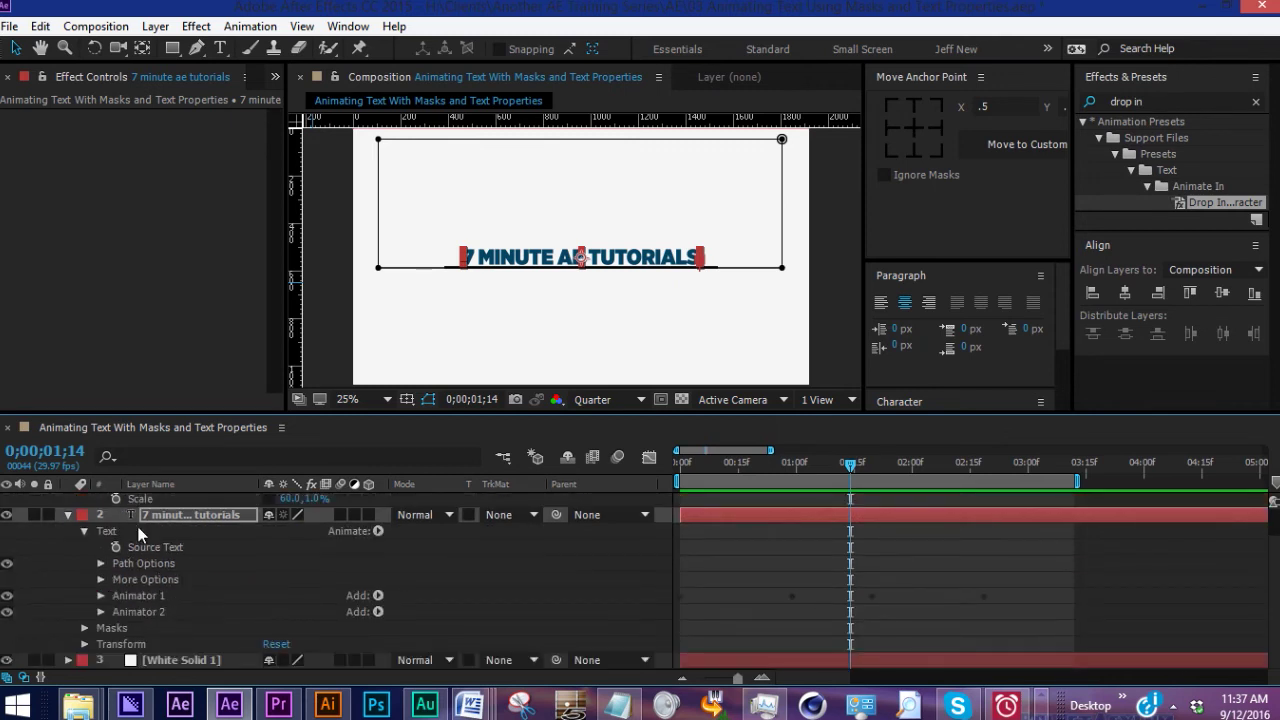
pyautogui.click(133, 612)
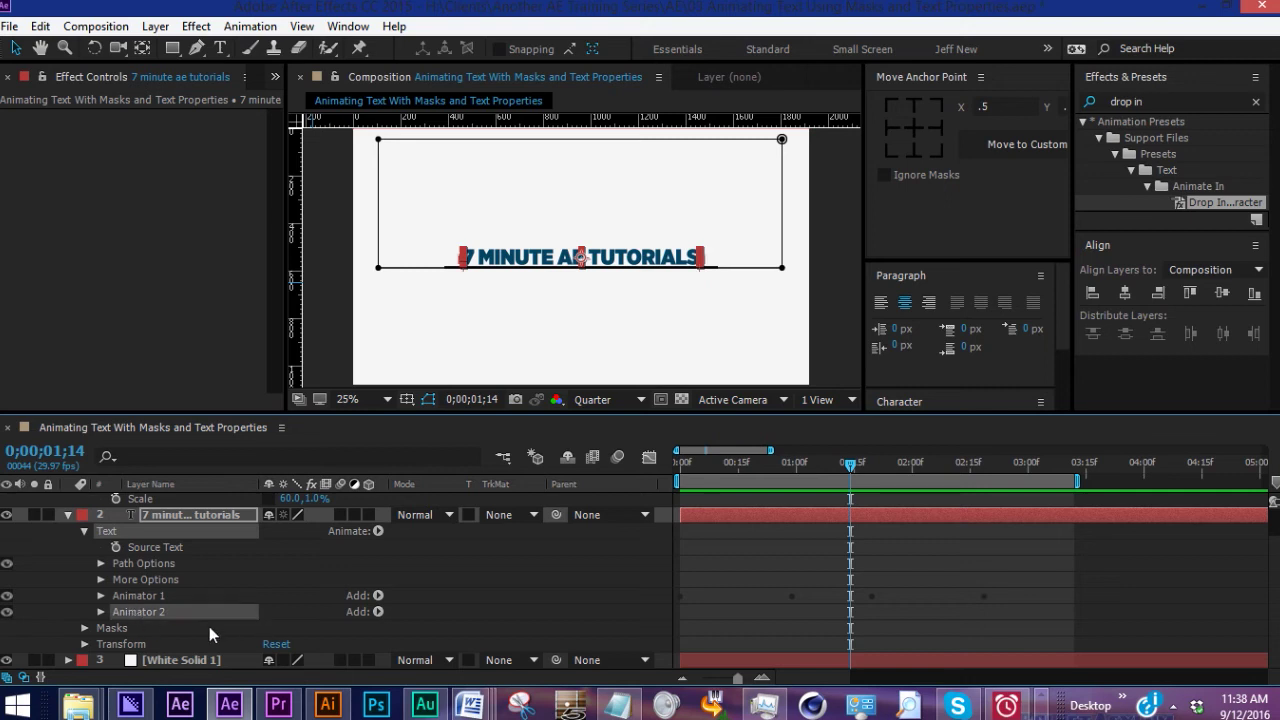
pyautogui.keyDown('shift'); pyautogui.click(136, 595); pyautogui.keyUp('shift')
pyautogui.keyDown('shift'); pyautogui.click(140, 563); pyautogui.keyUp('shift')
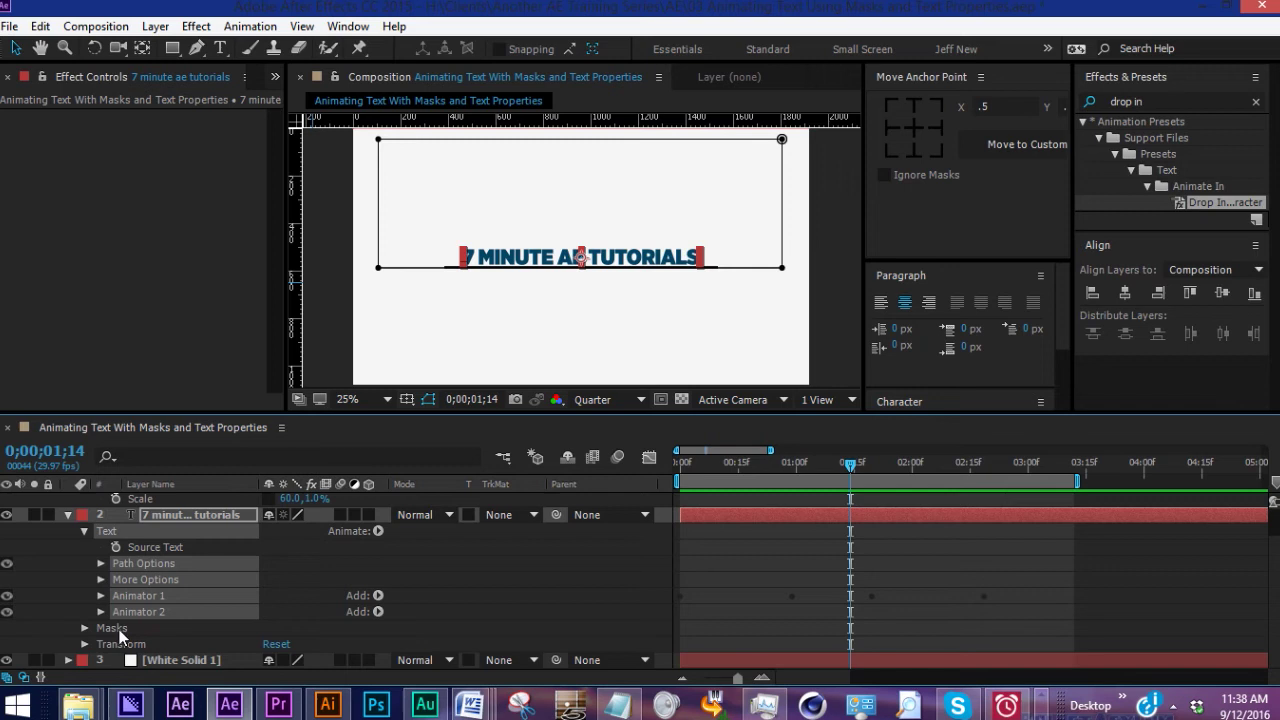
# - Save the selected properties as animation preset 'Up' in a new Text Animation folder
pyautogui.click(252, 26)
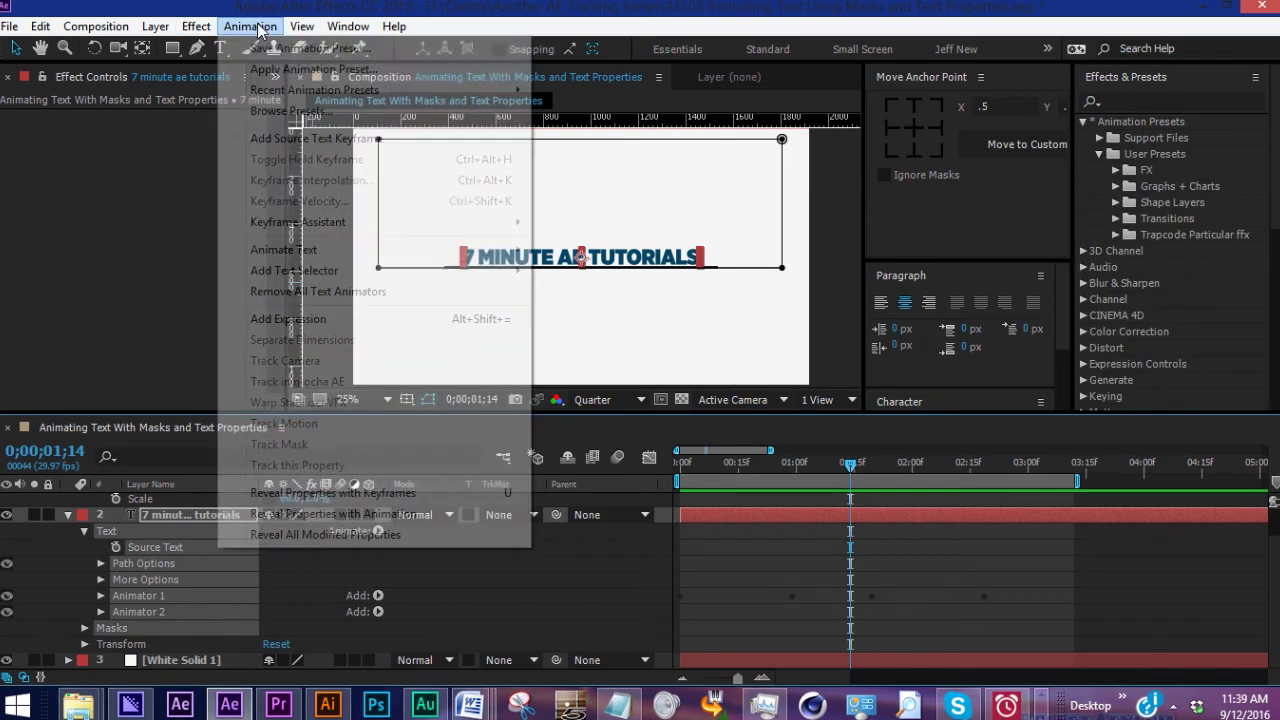
pyautogui.click(276, 48)
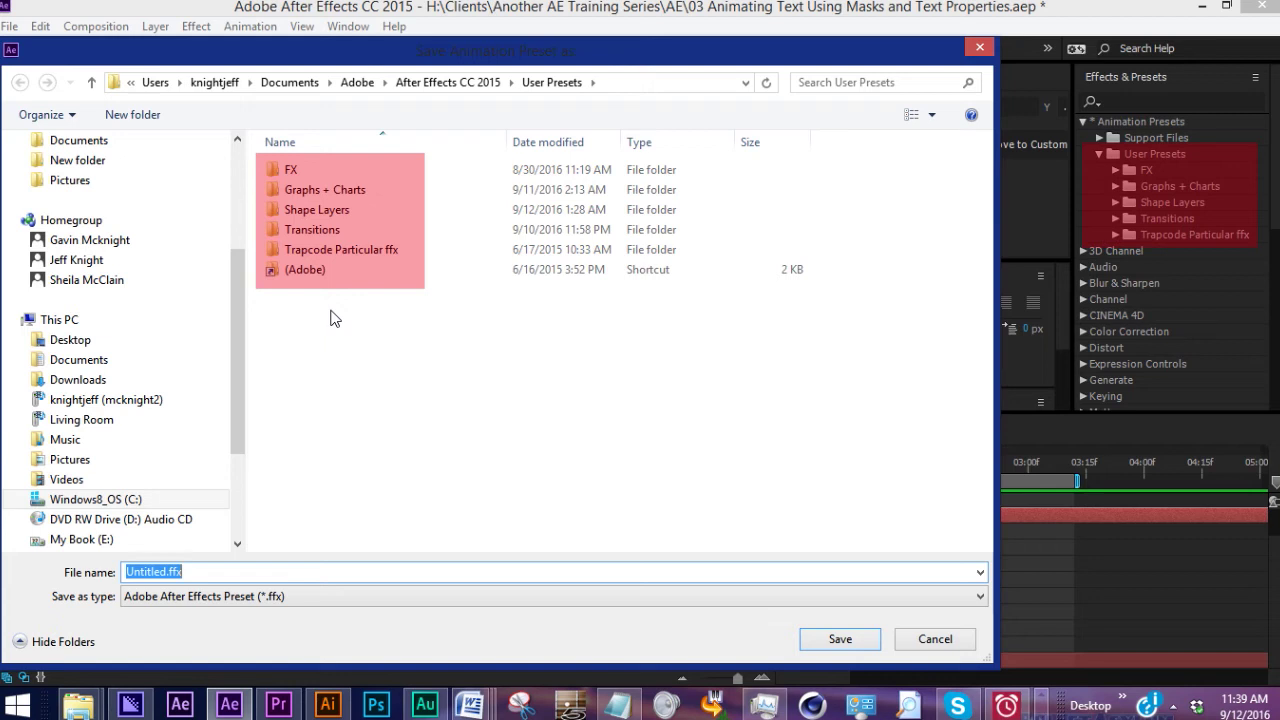
pyautogui.click(133, 114)
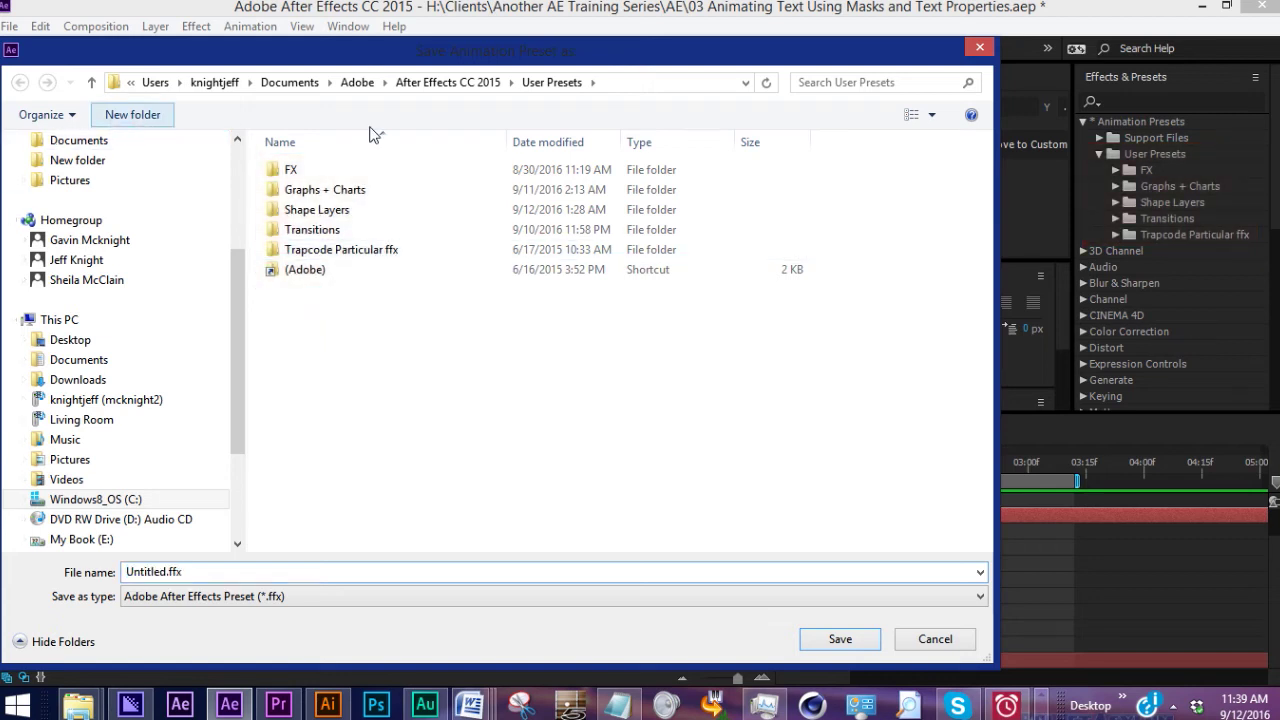
pyautogui.write('Text A')
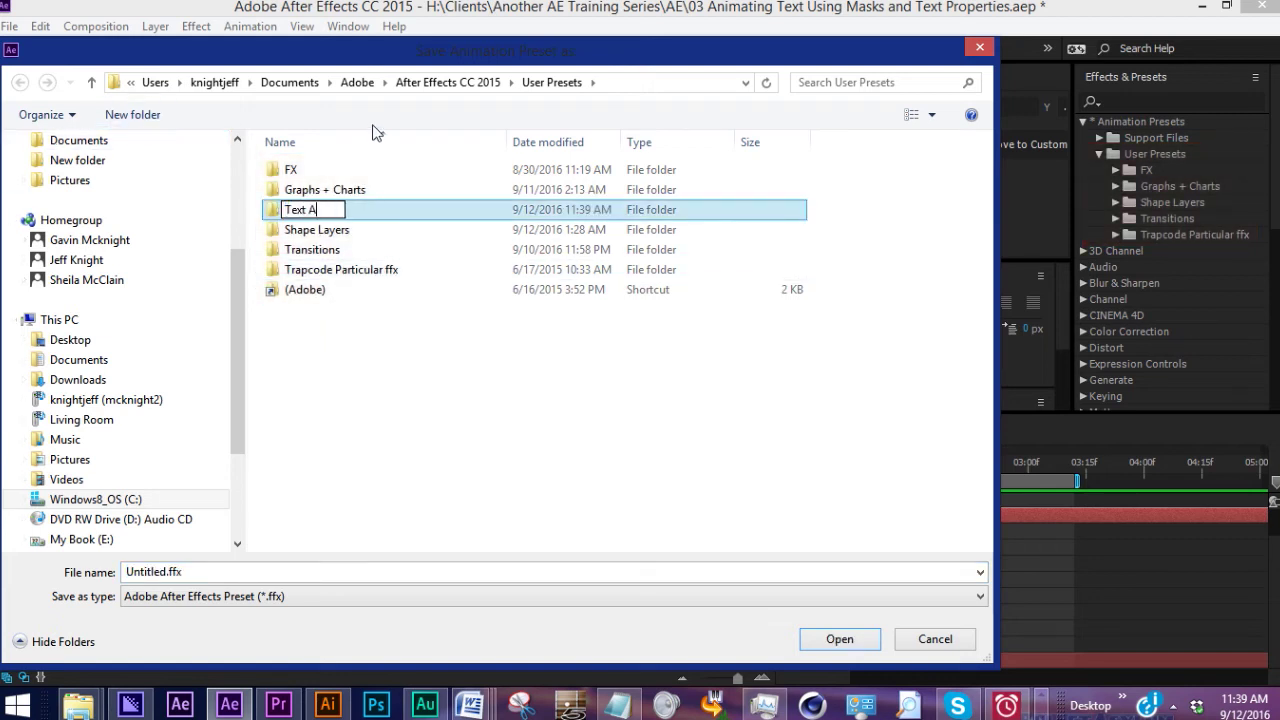
pyautogui.write('nimation')
pyautogui.press('Return')
pyautogui.press('Return')
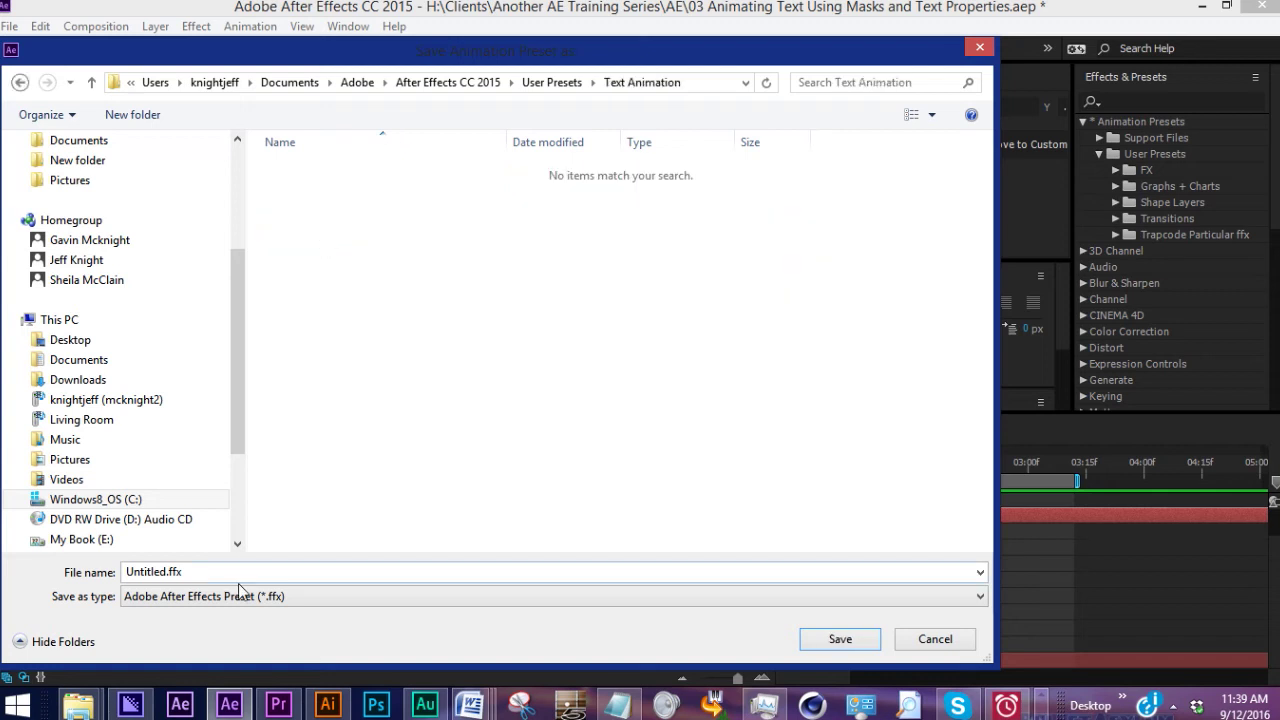
pyautogui.write('Up by character')
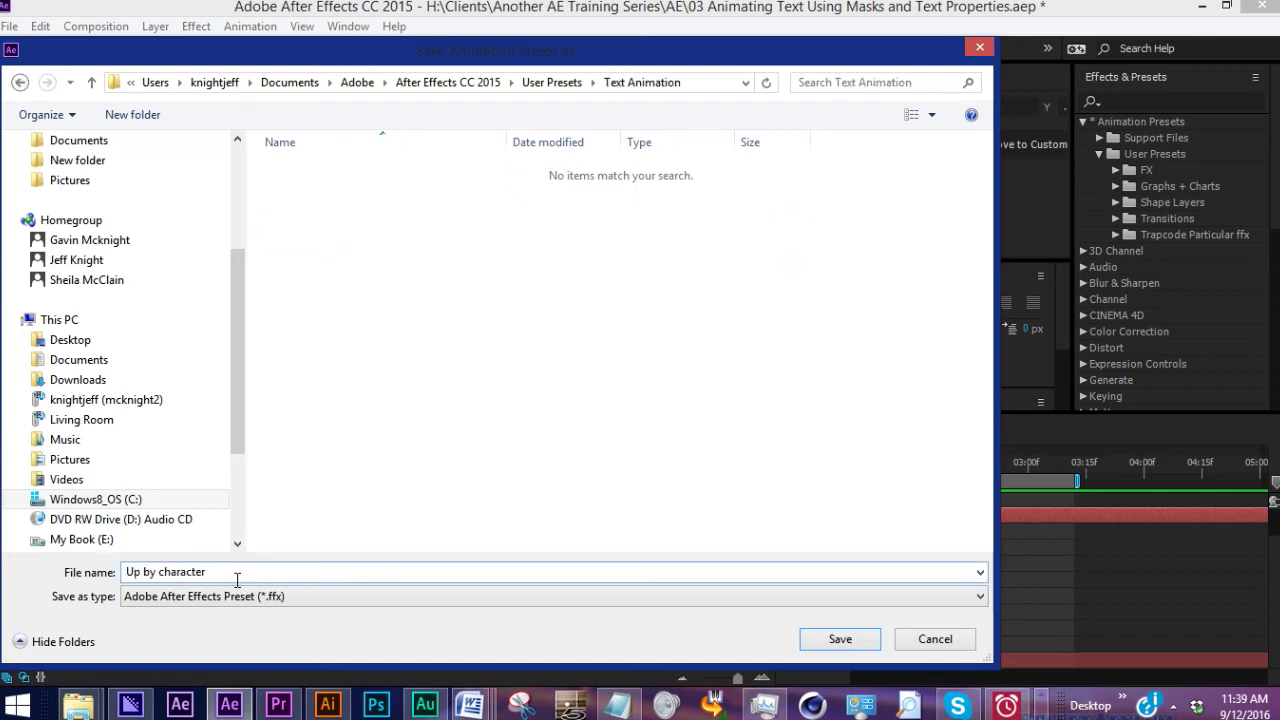
pyautogui.press('Return')
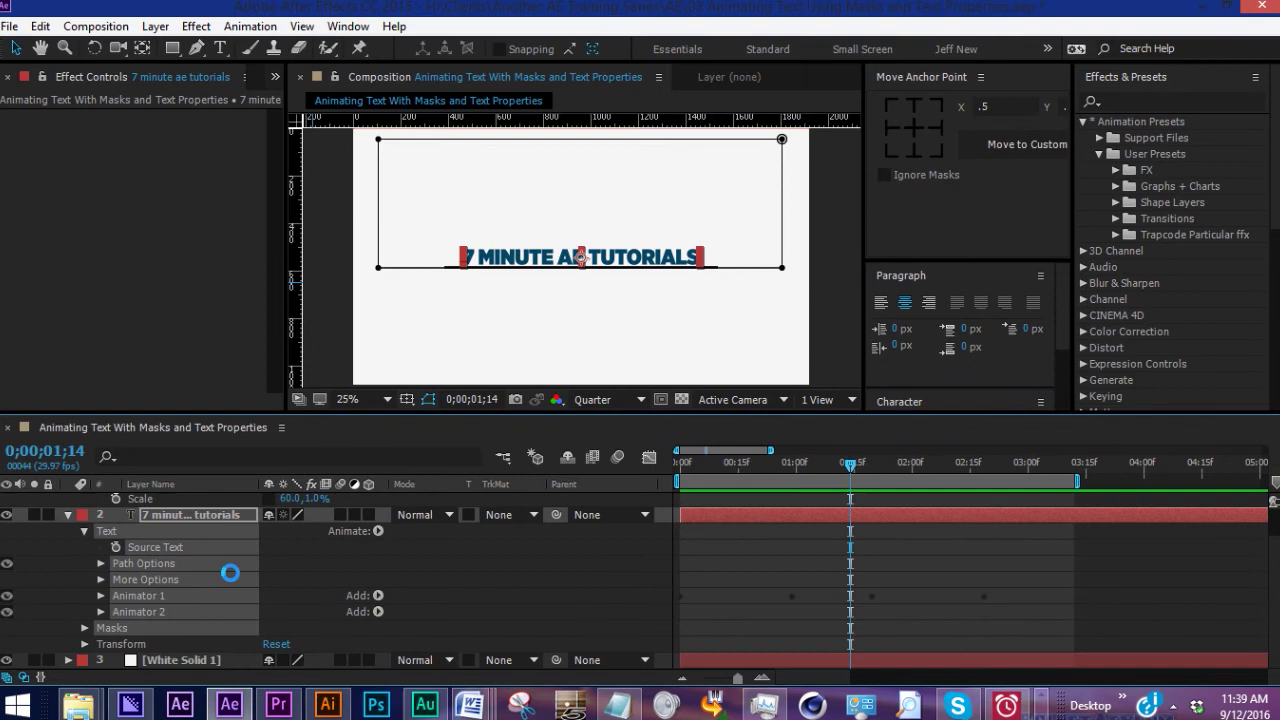
# - Delete both text animators and the mask from the title text layer
pyautogui.click(160, 626)
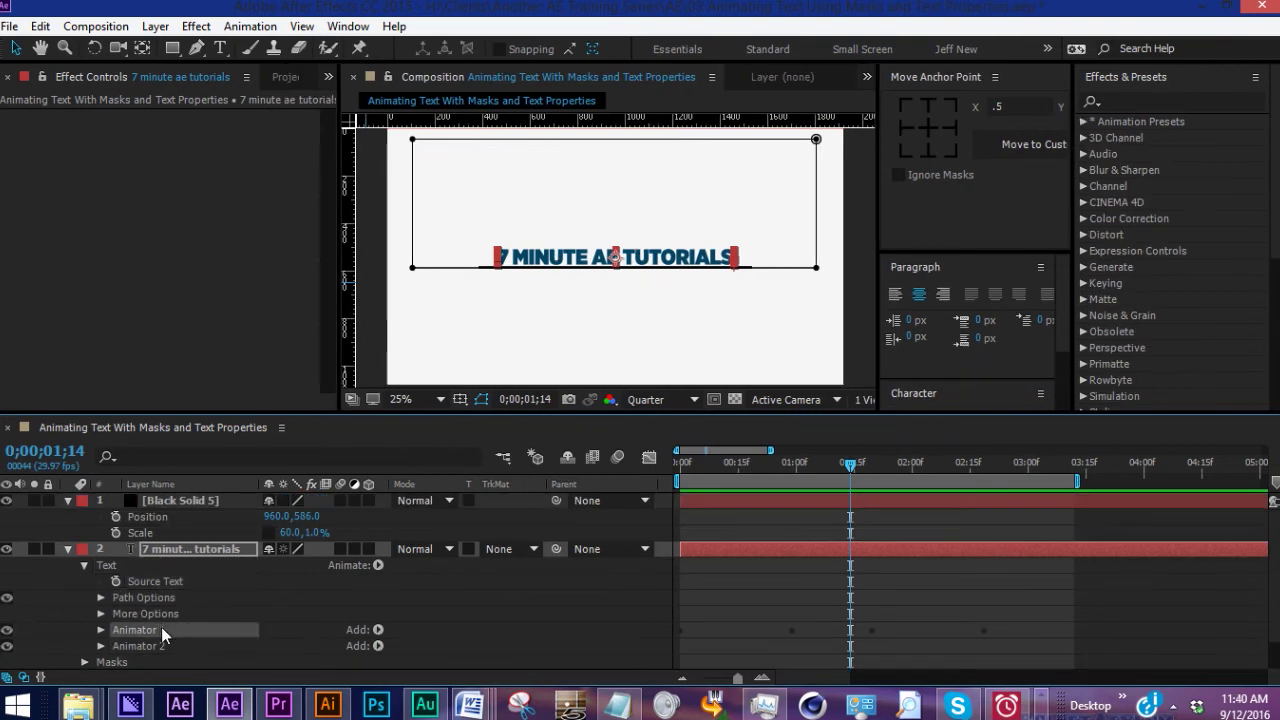
pyautogui.press('Delete')
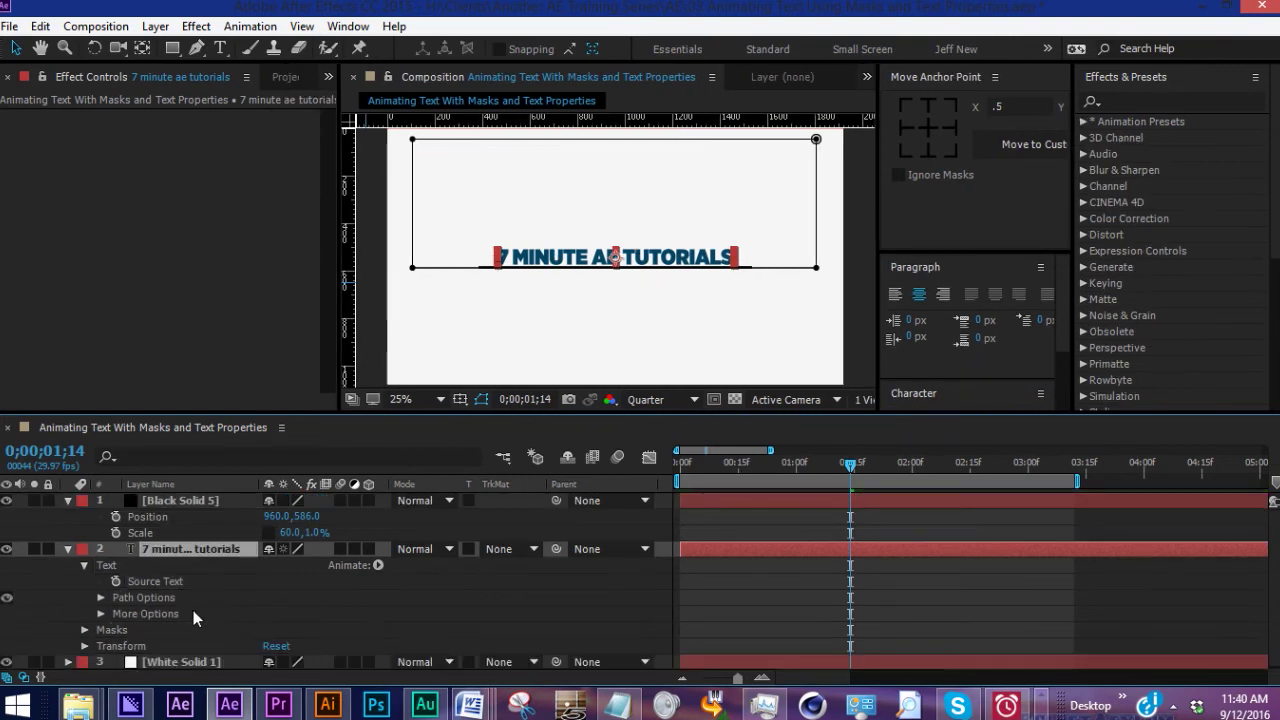
pyautogui.click(112, 629)
pyautogui.press('Delete')
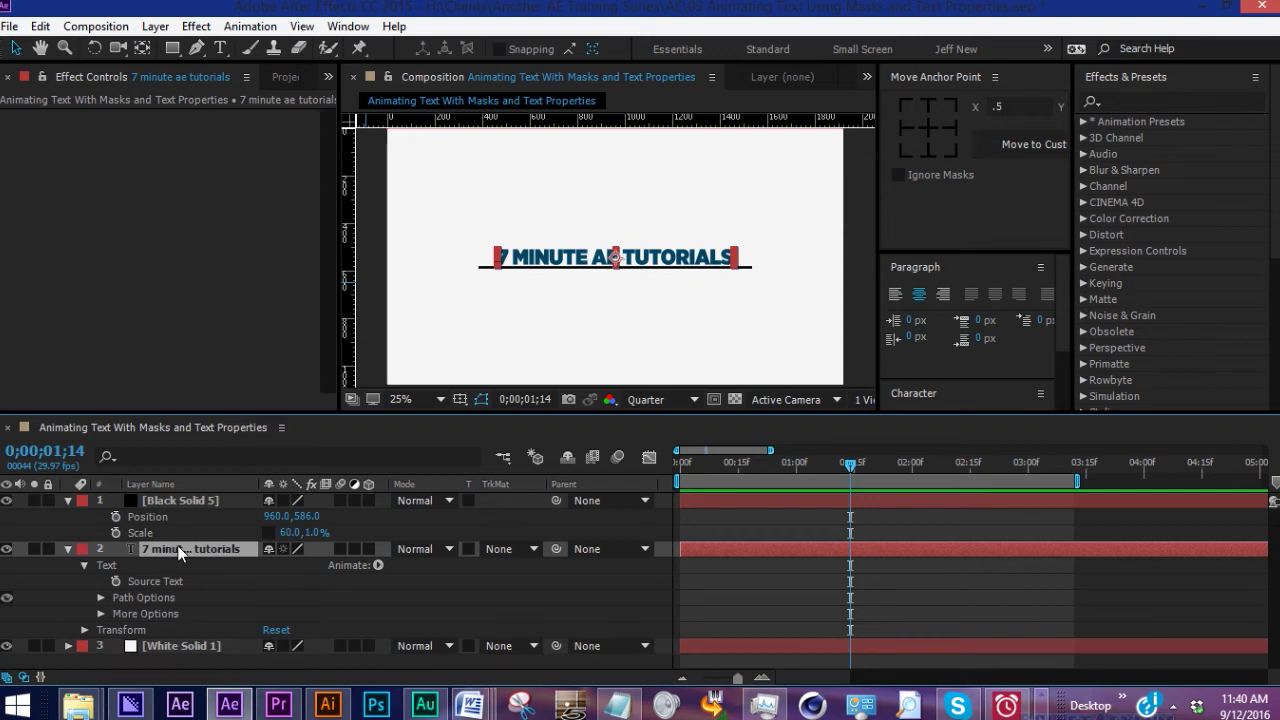
# - Locate the Up by character preset under Animation Presets › User Presets › Text Animation
pyautogui.click(1083, 121)
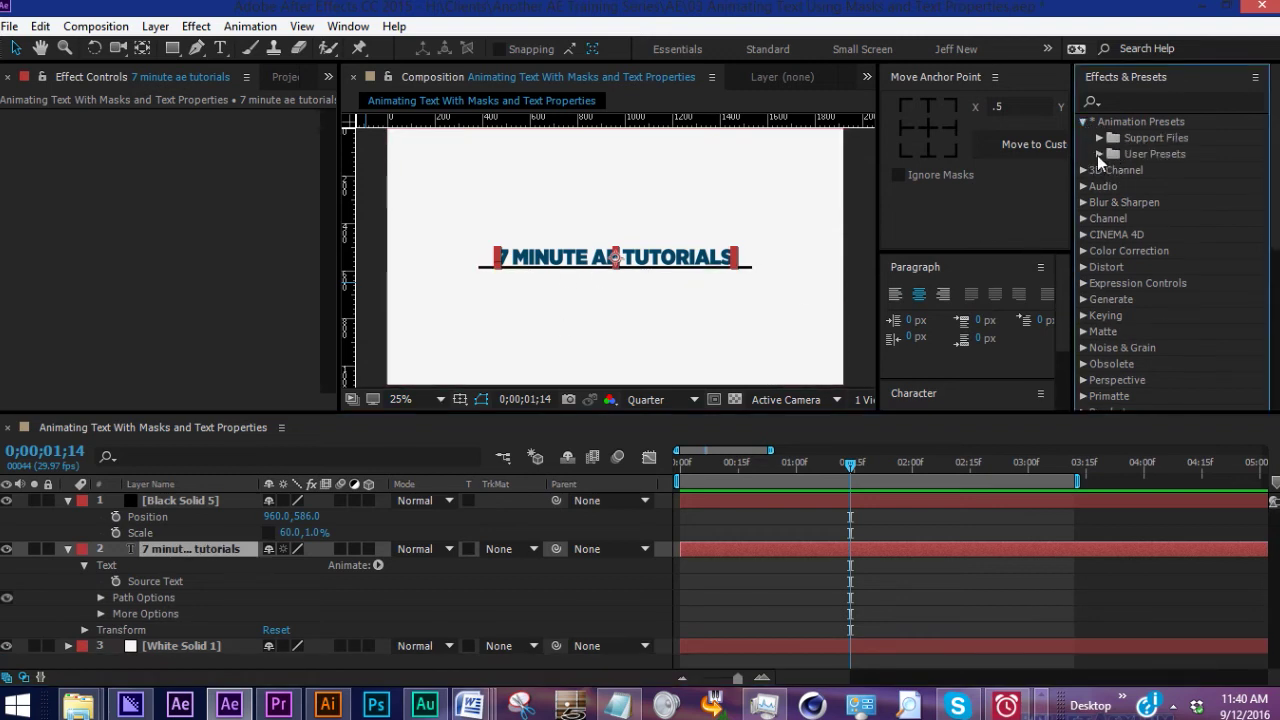
pyautogui.click(1098, 154)
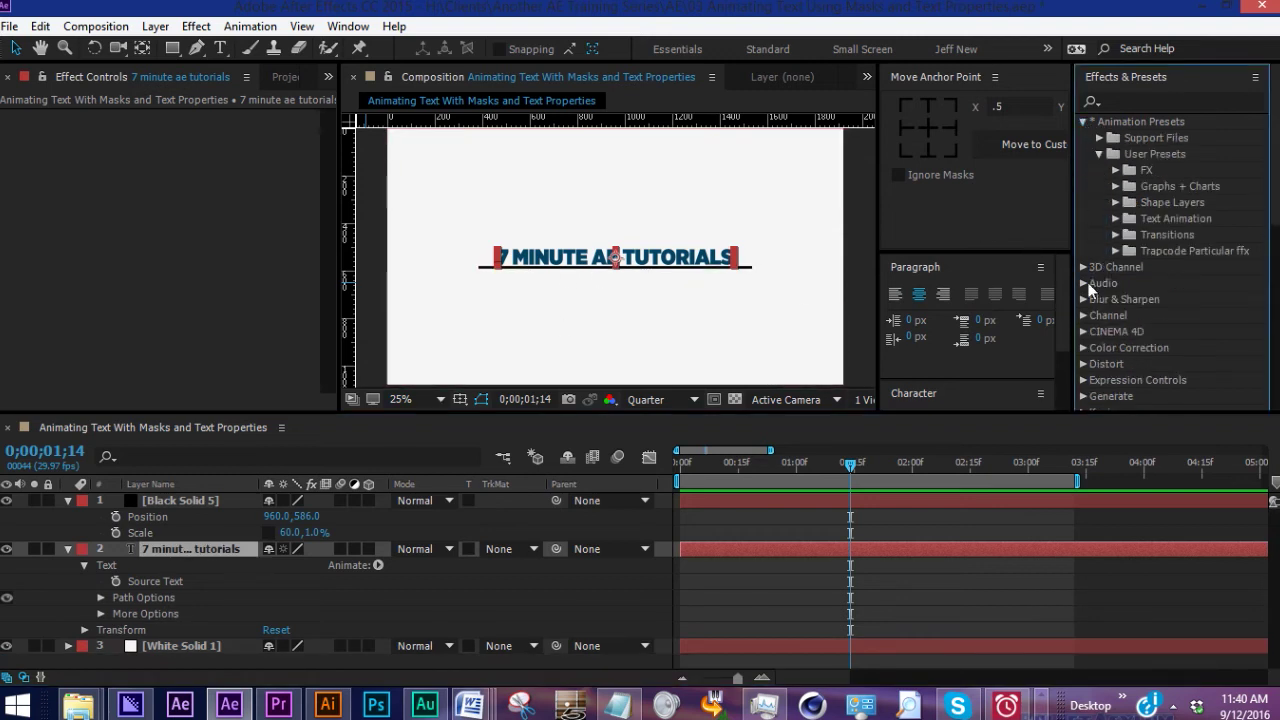
pyautogui.click(1117, 219)
pyautogui.click(1181, 235)
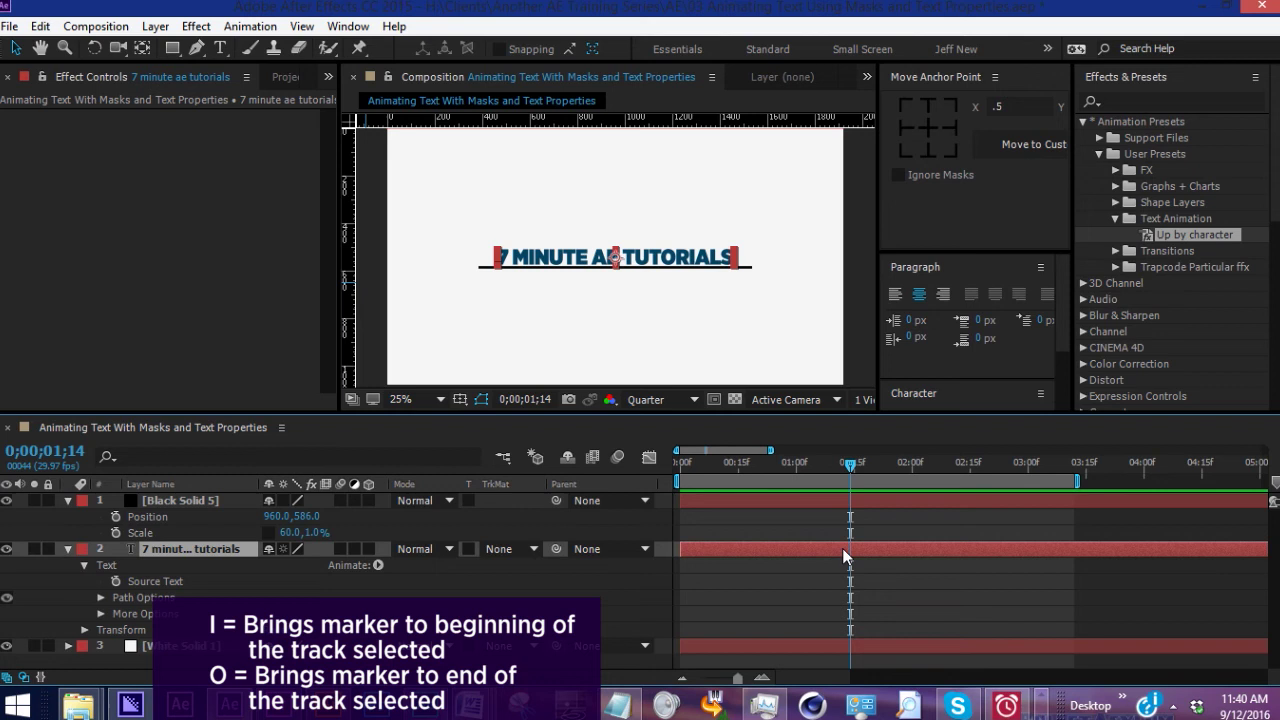
# - Move the current time to the title layer's in point, checking its out point
pyautogui.press('i')
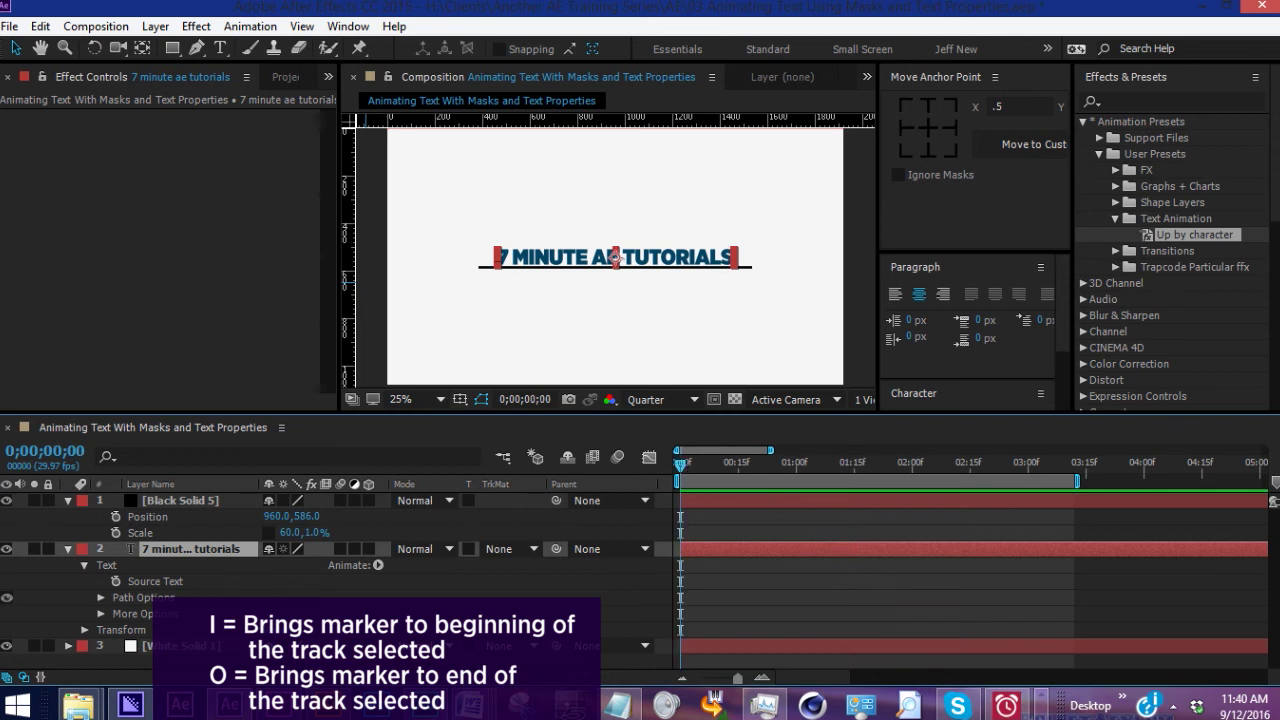
pyautogui.press('o')
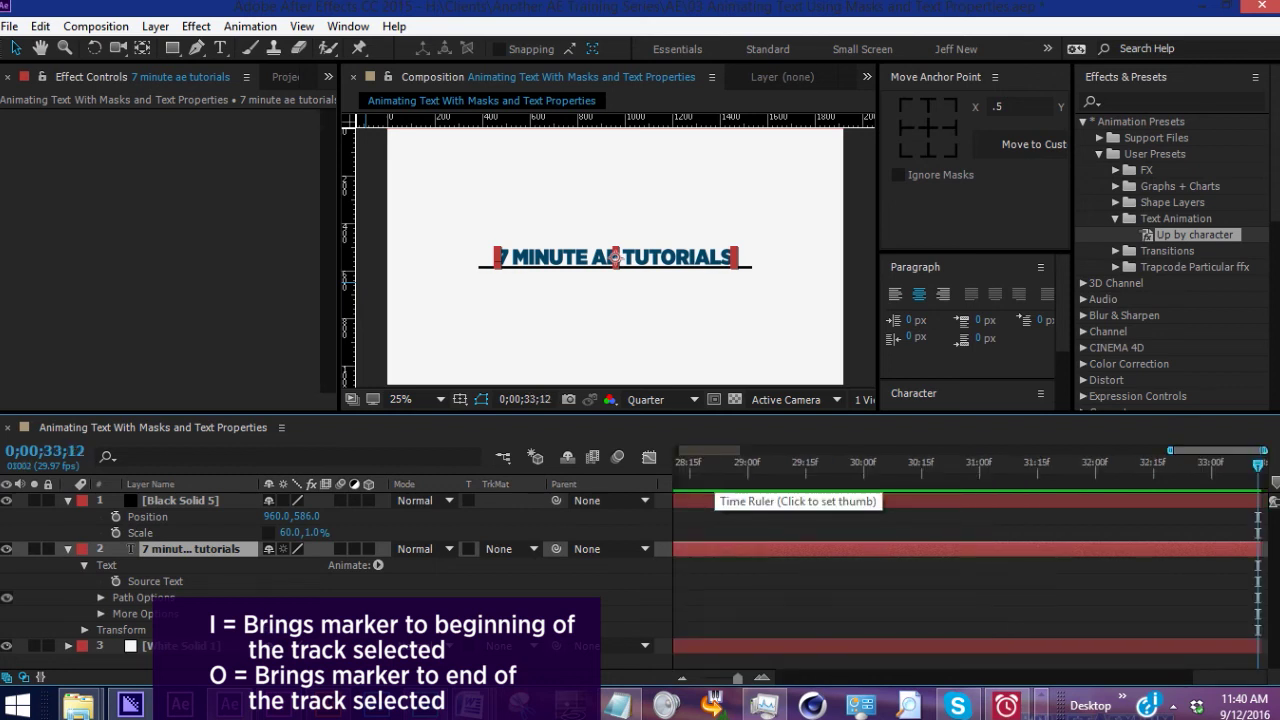
pyautogui.press('i')
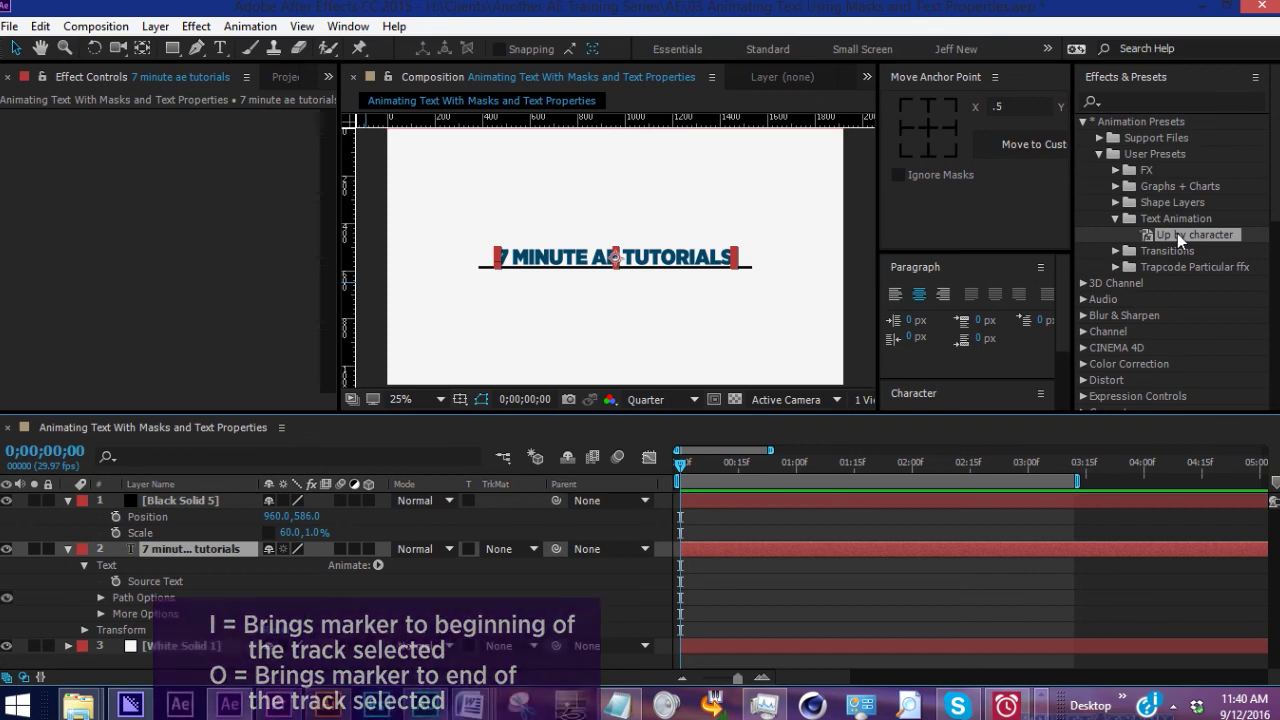
# - Apply Up by character to the title, preview the rise, and reveal its mask
pyautogui.moveTo(1177, 233); pyautogui.dragTo(699, 549)
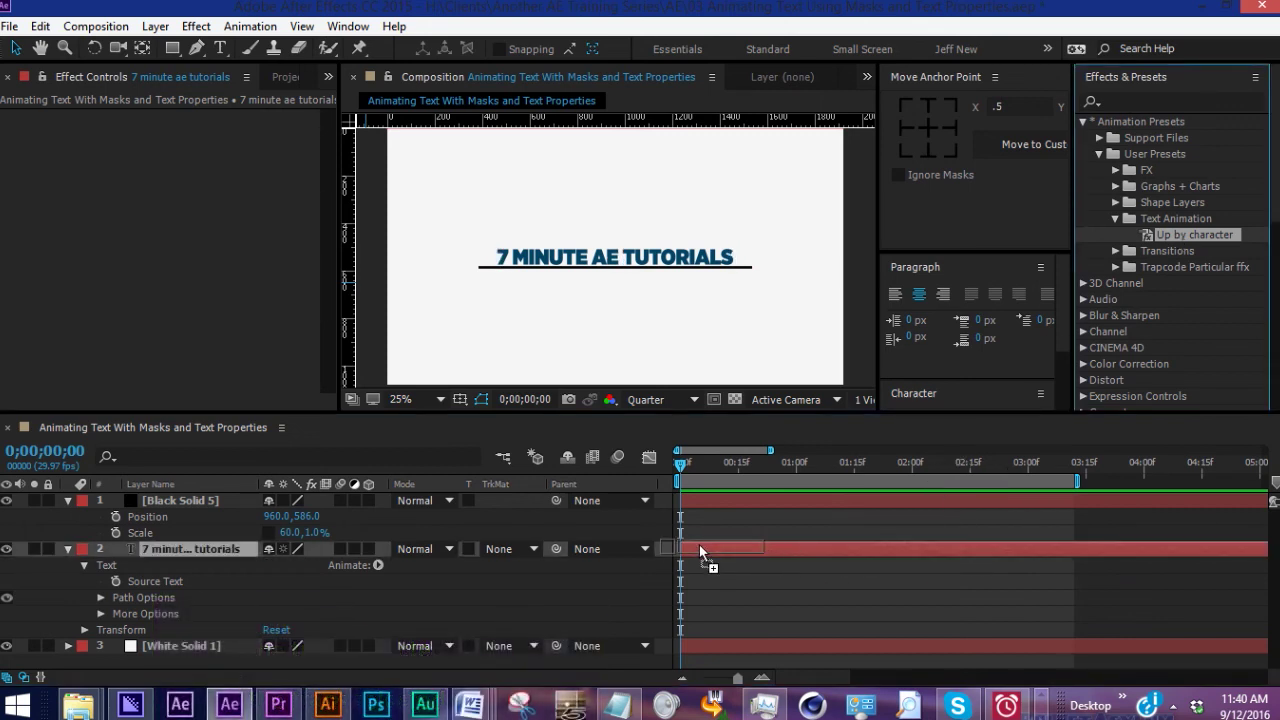
pyautogui.press('u')
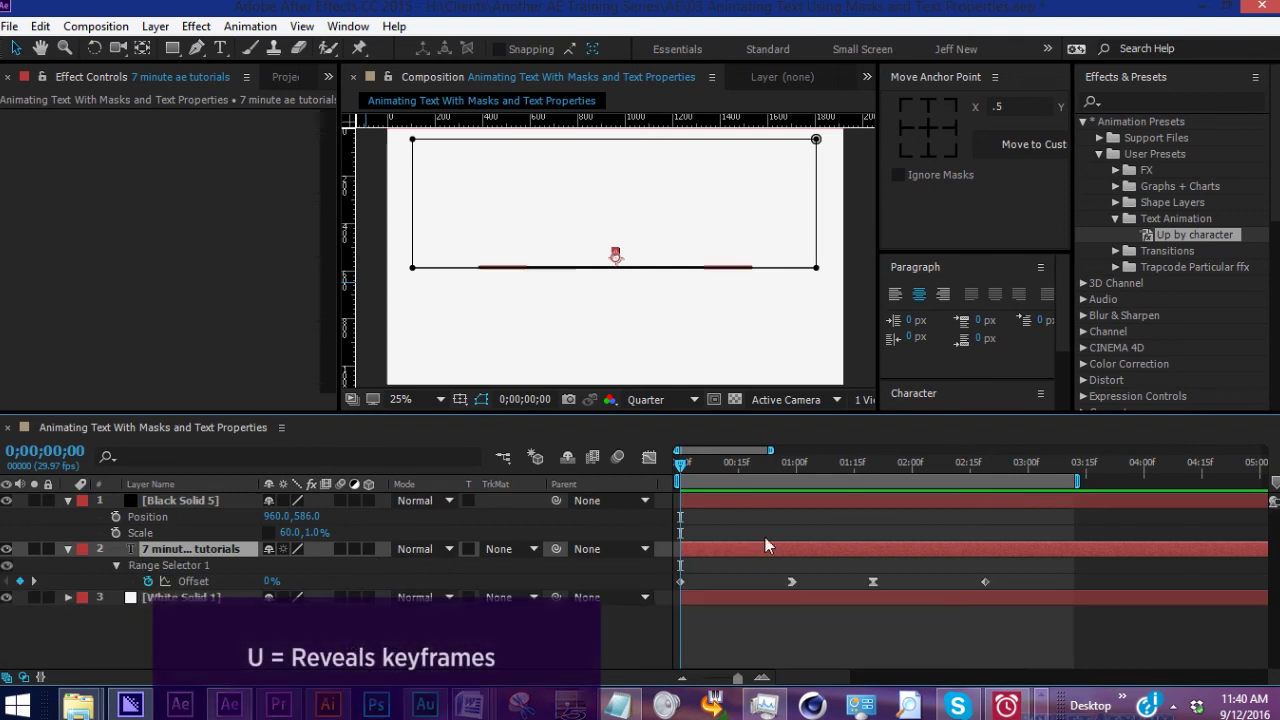
pyautogui.press('space')
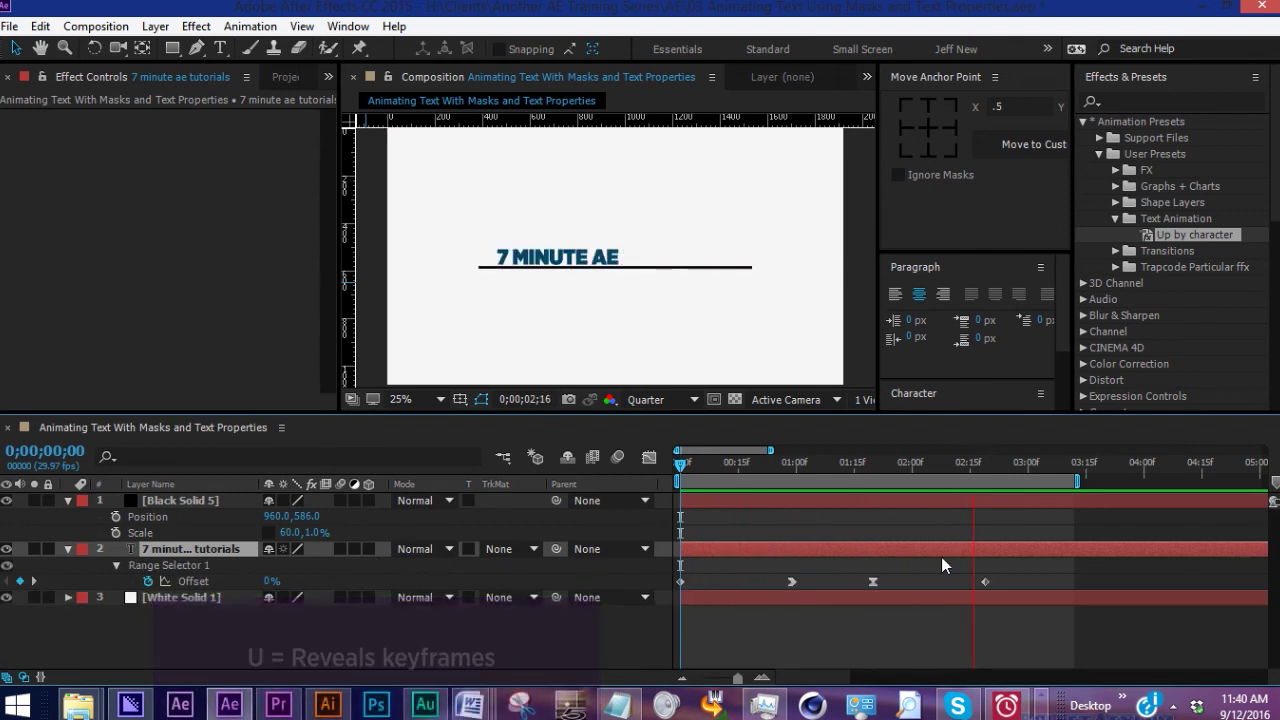
pyautogui.press('space')
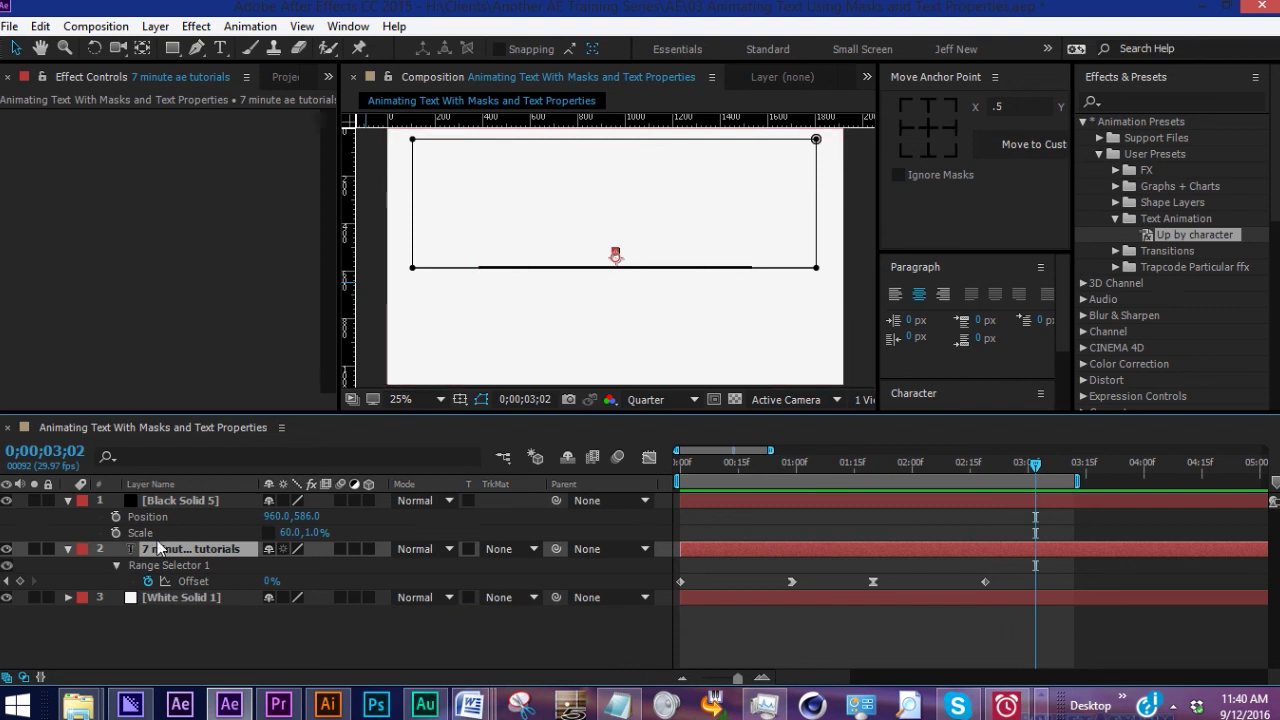
pyautogui.press('m')
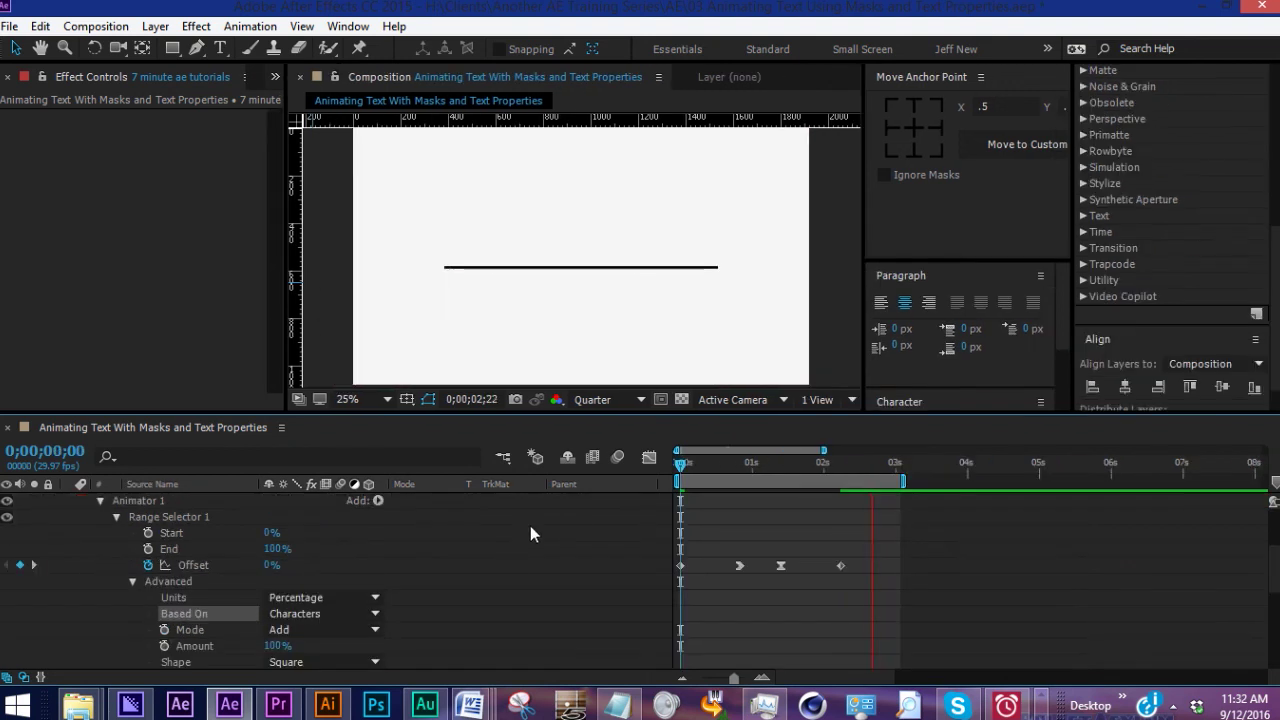
# - Delete Animator 1 and Animator 2 from the title text
pyautogui.moveTo(757, 471); pyautogui.dragTo(762, 466)
pyautogui.click(100, 500)
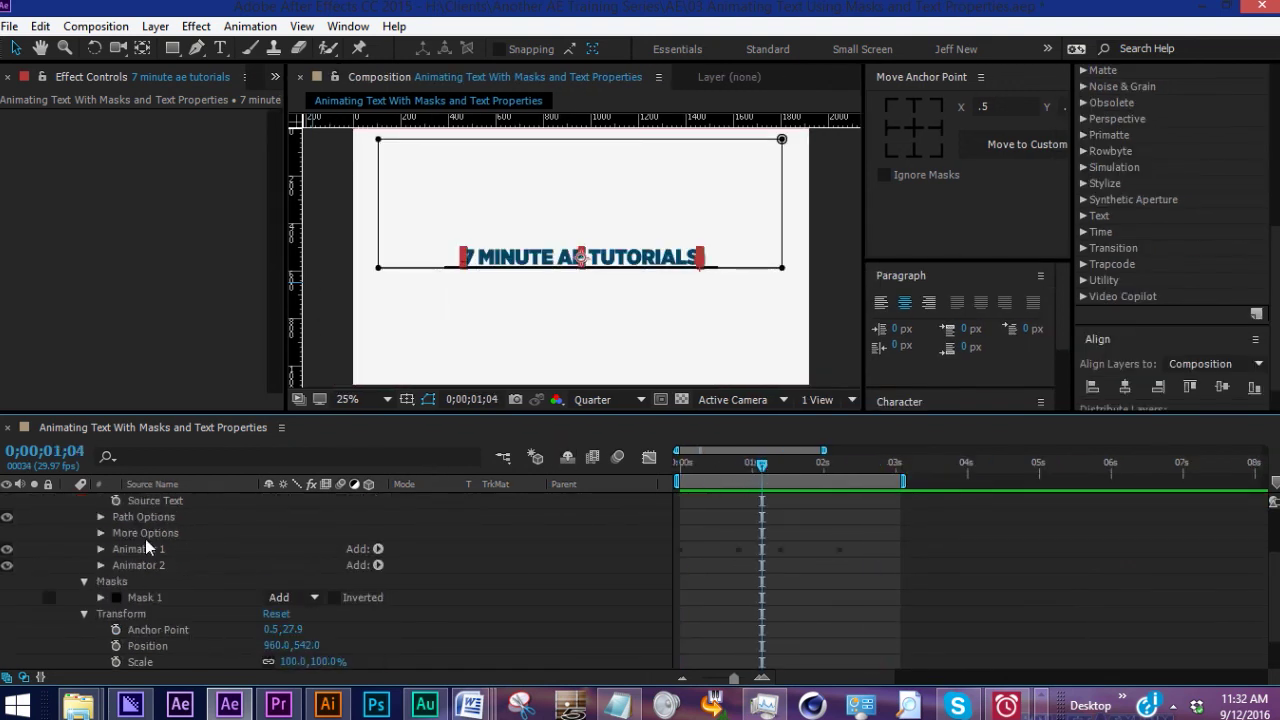
pyautogui.click(148, 549)
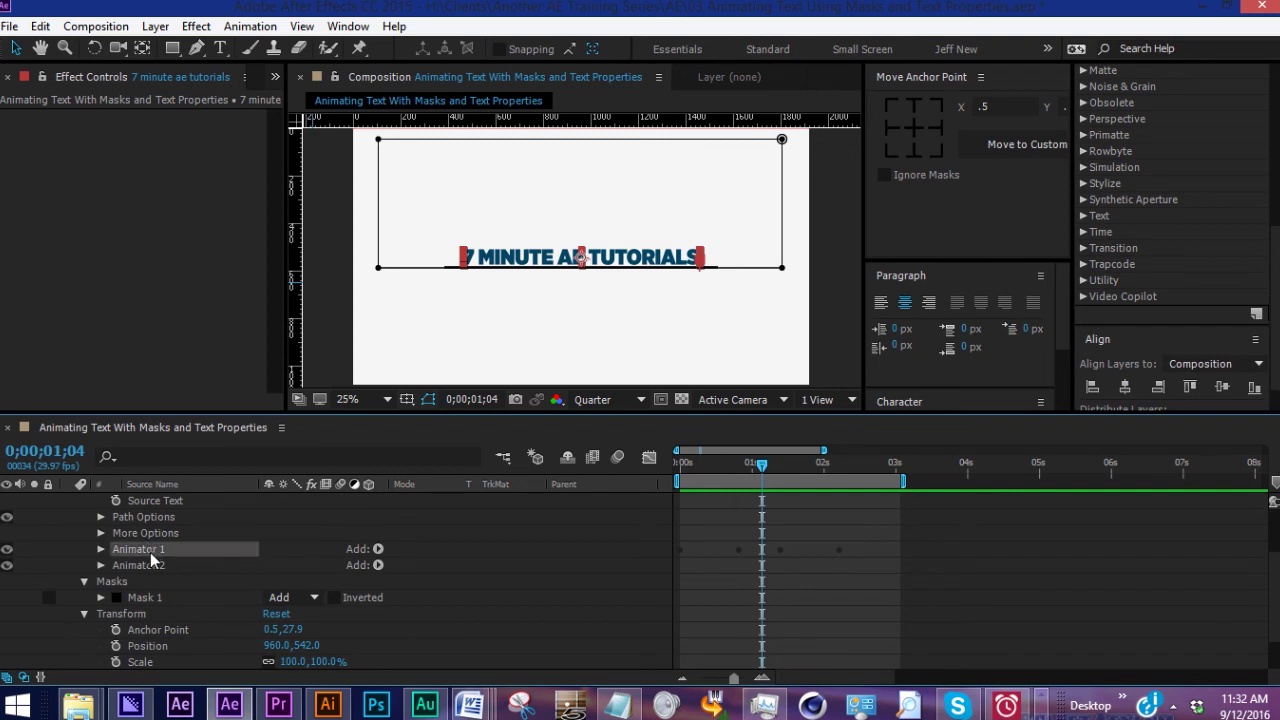
pyautogui.press('Delete')
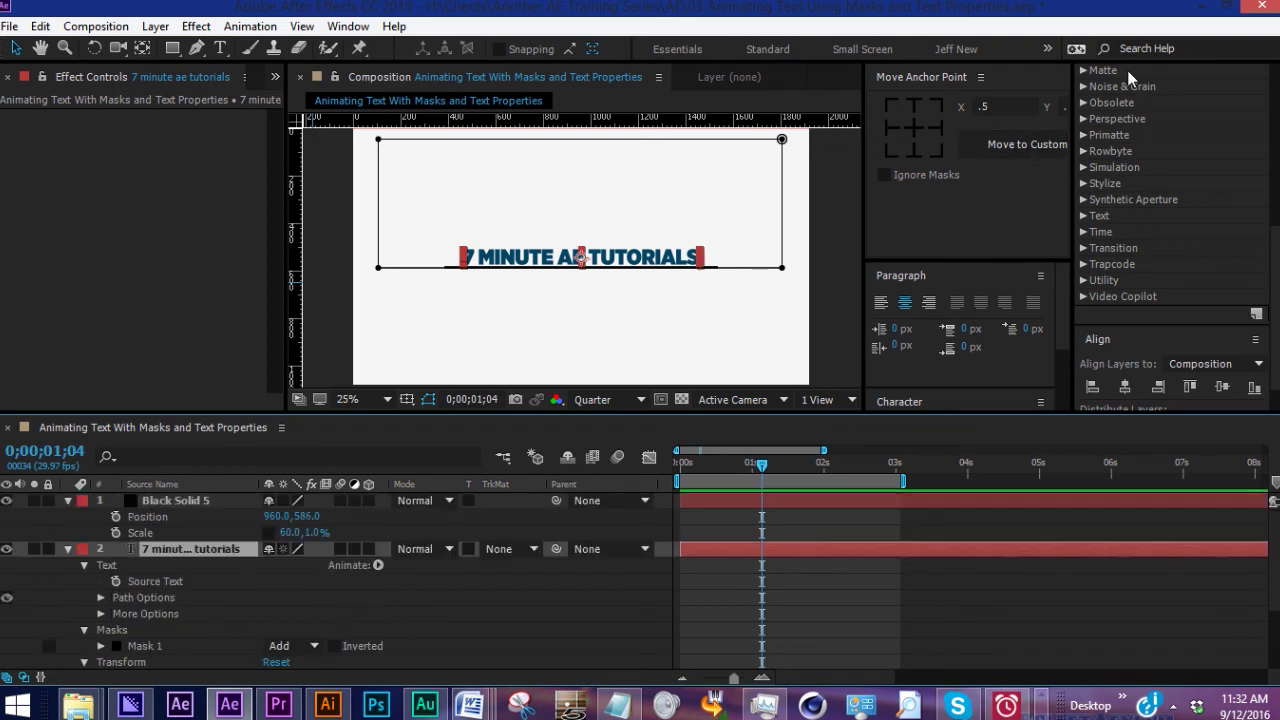
# - Search Effects & Presets for 'drop in' and return to the layer's start
pyautogui.scroll(3, 1133, 113)
pyautogui.scroll(5, 1135, 130)
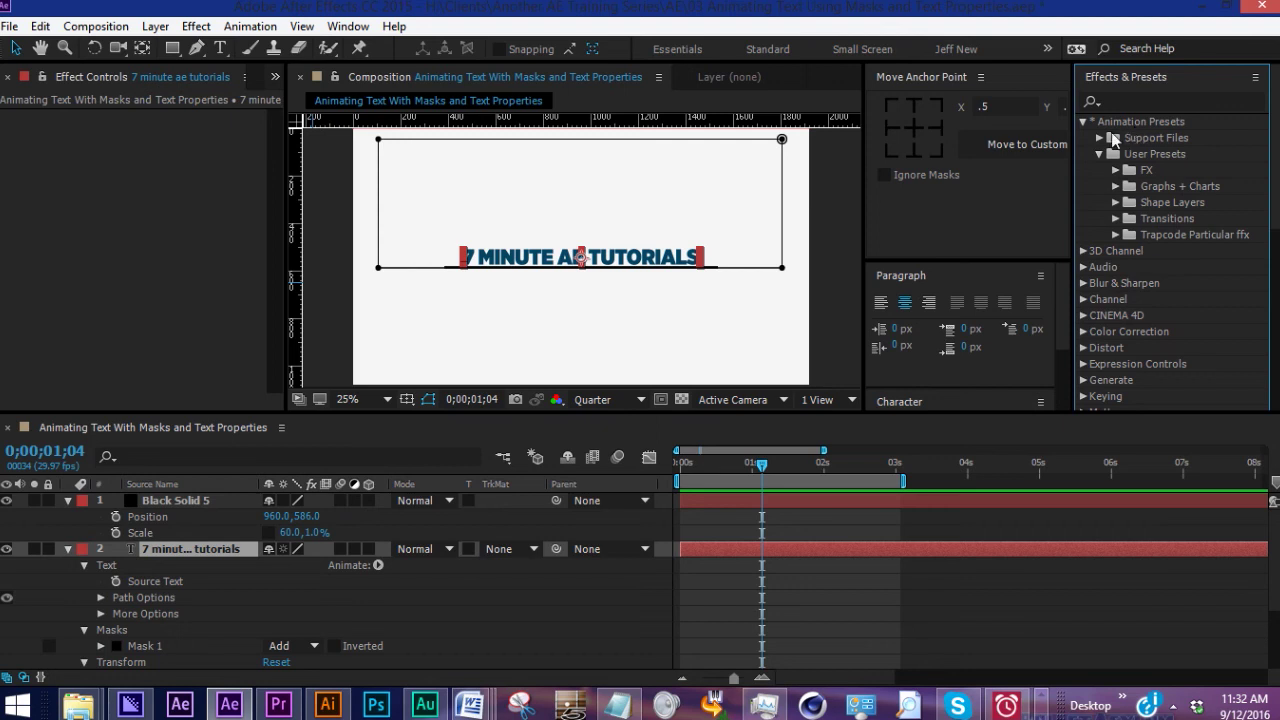
pyautogui.click(1098, 154)
pyautogui.click(1111, 101)
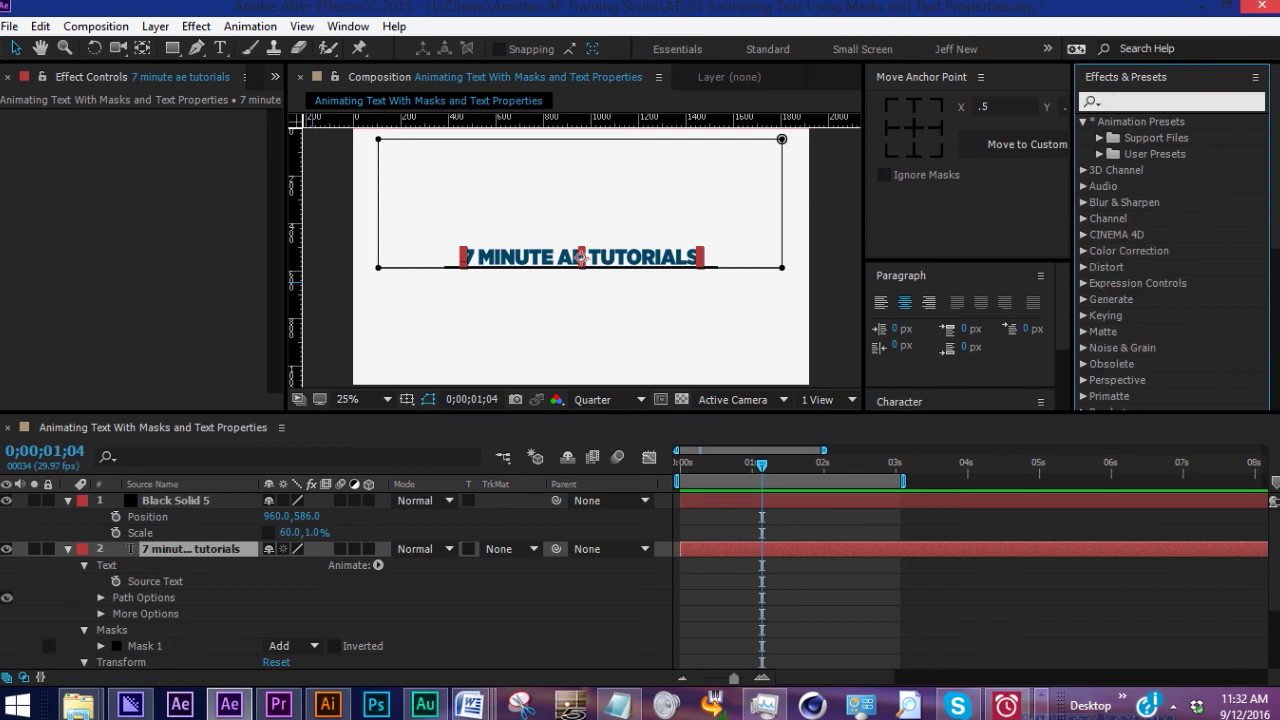
pyautogui.write('dro in')
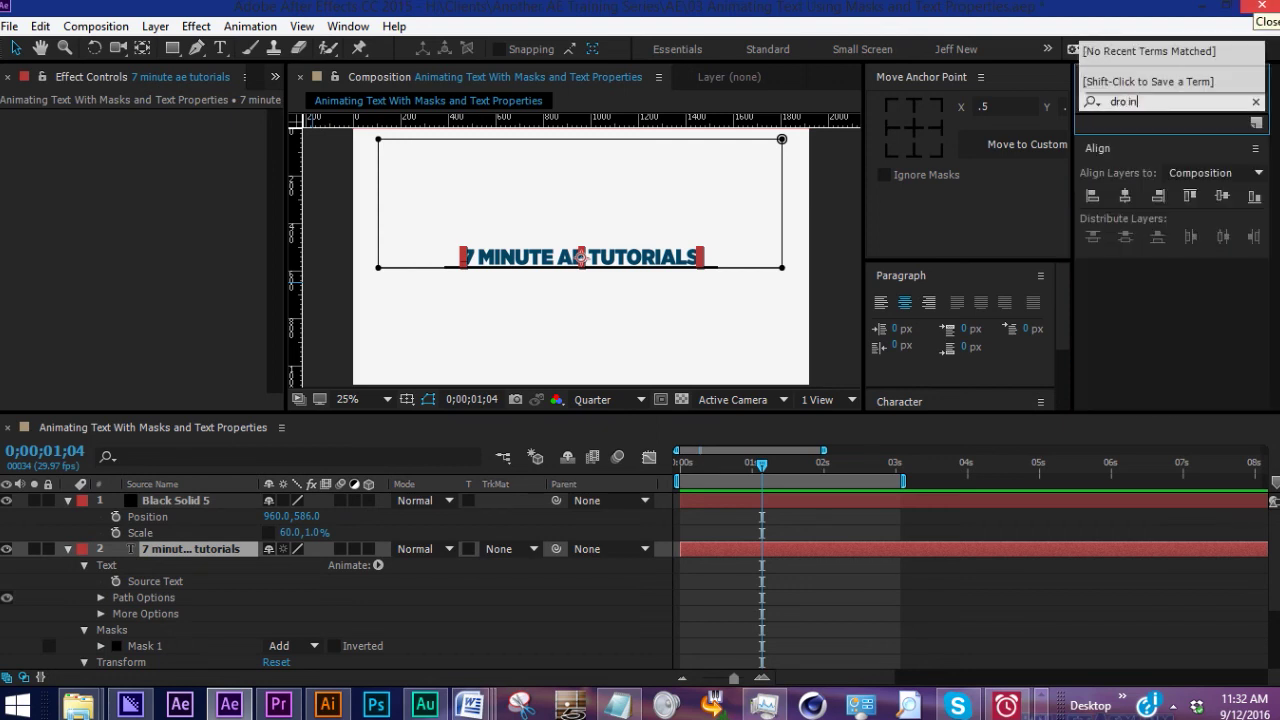
pyautogui.press('Left')
pyautogui.press('Left')
pyautogui.press('Left')
pyautogui.write('p')
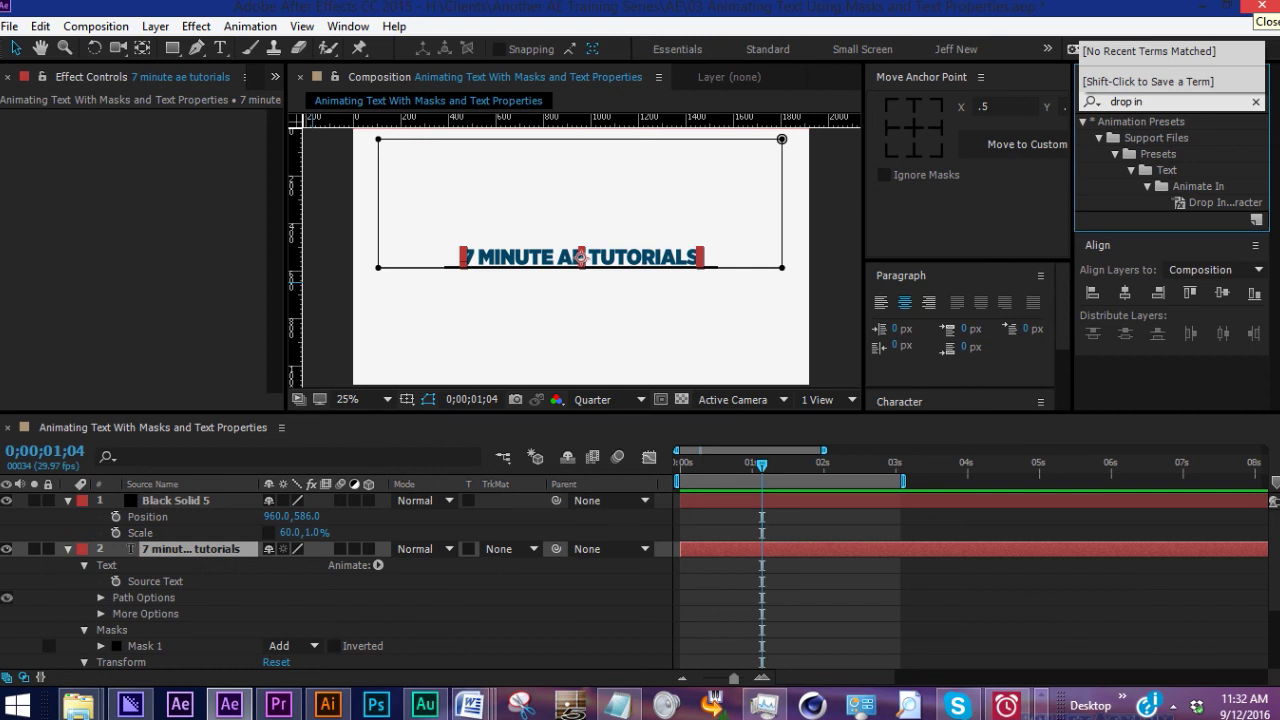
pyautogui.click(683, 474)
pyautogui.press('i')
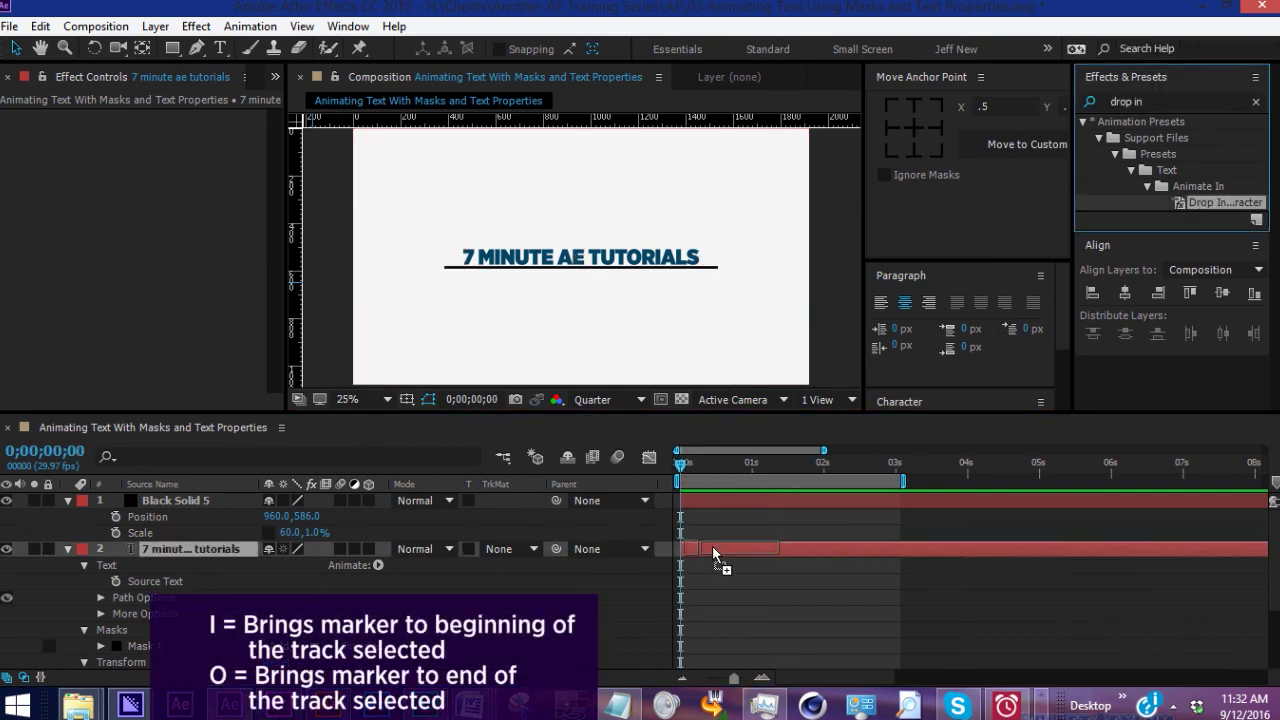
# - Apply Drop In by Character to the title and shorten it to one second
pyautogui.moveTo(1203, 208); pyautogui.dragTo(712, 545)
pyautogui.press('u')
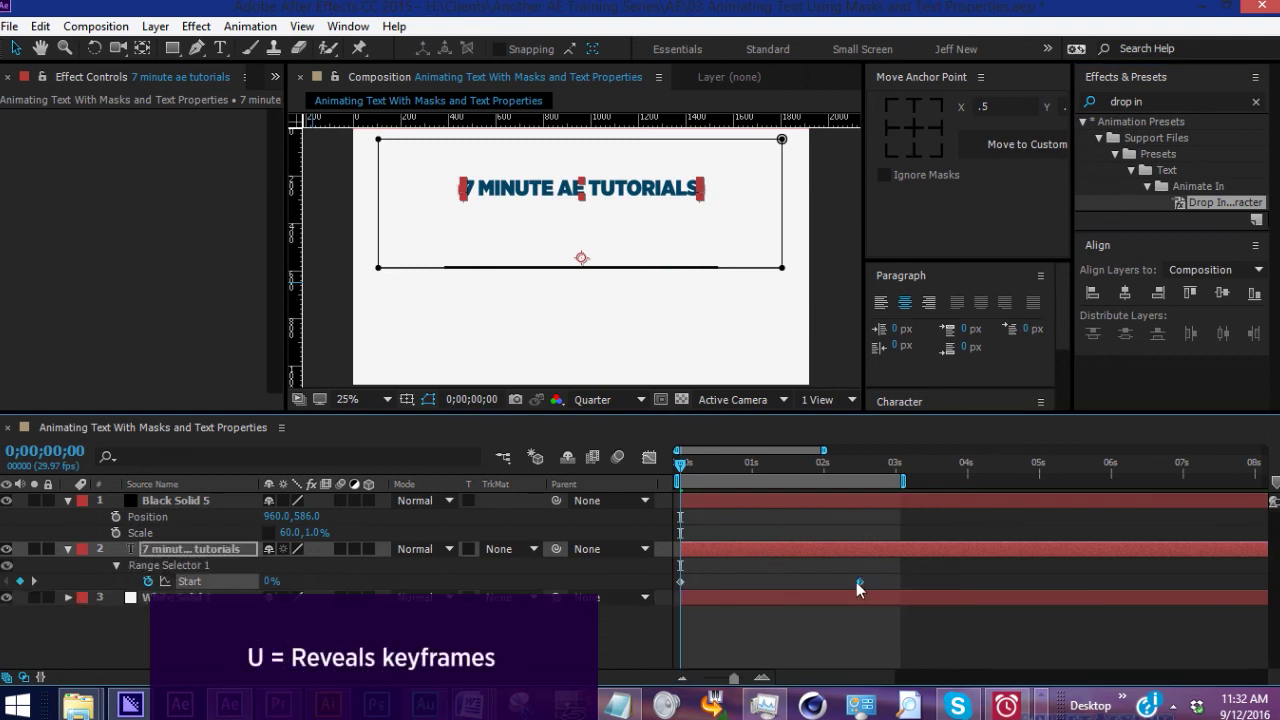
pyautogui.moveTo(858, 581); pyautogui.dragTo(759, 581)
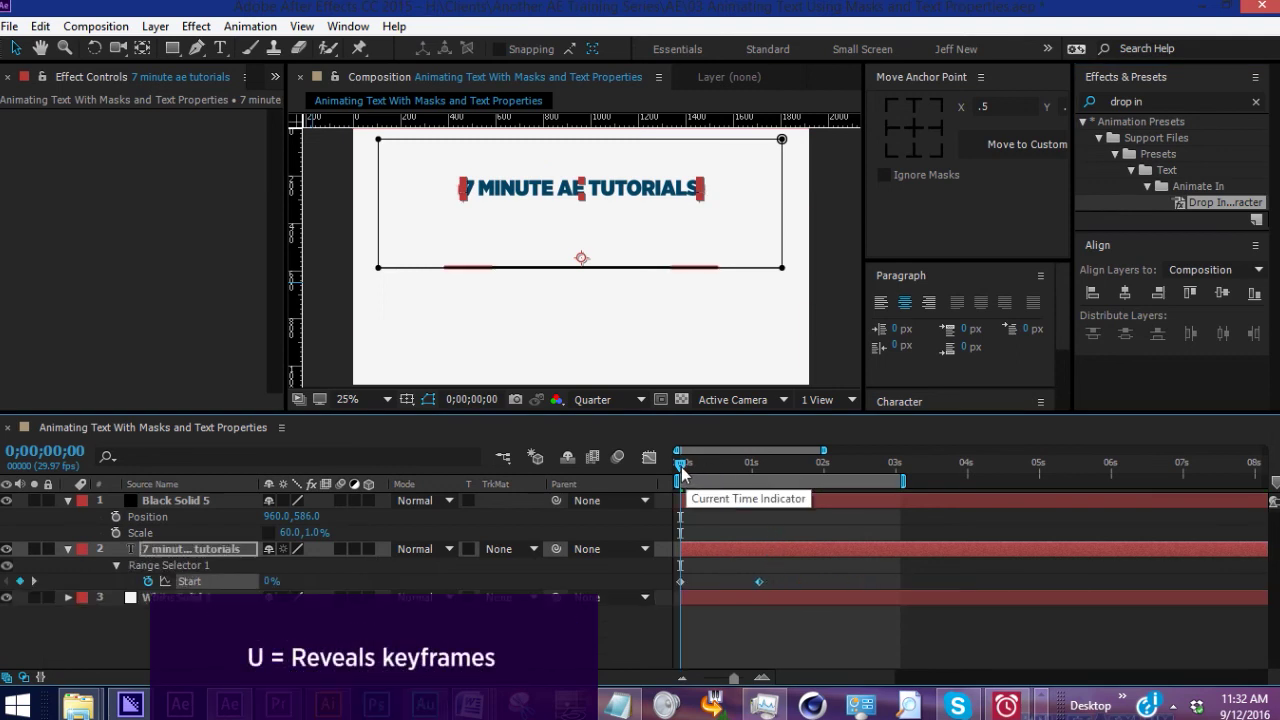
# - Set Position to 0,138 so letters land on the line, then paste the Start keyframes
pyautogui.click(68, 549)
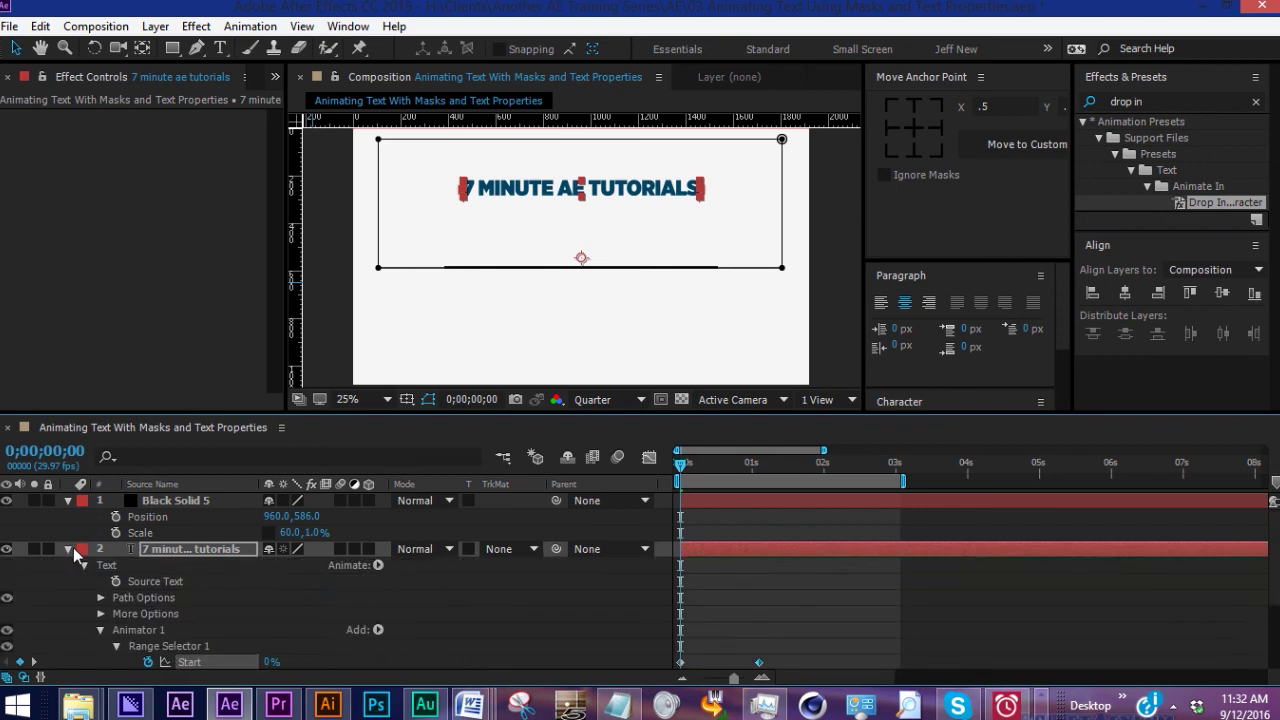
pyautogui.scroll(-1, 203, 636)
pyautogui.scroll(-2, 702, 588)
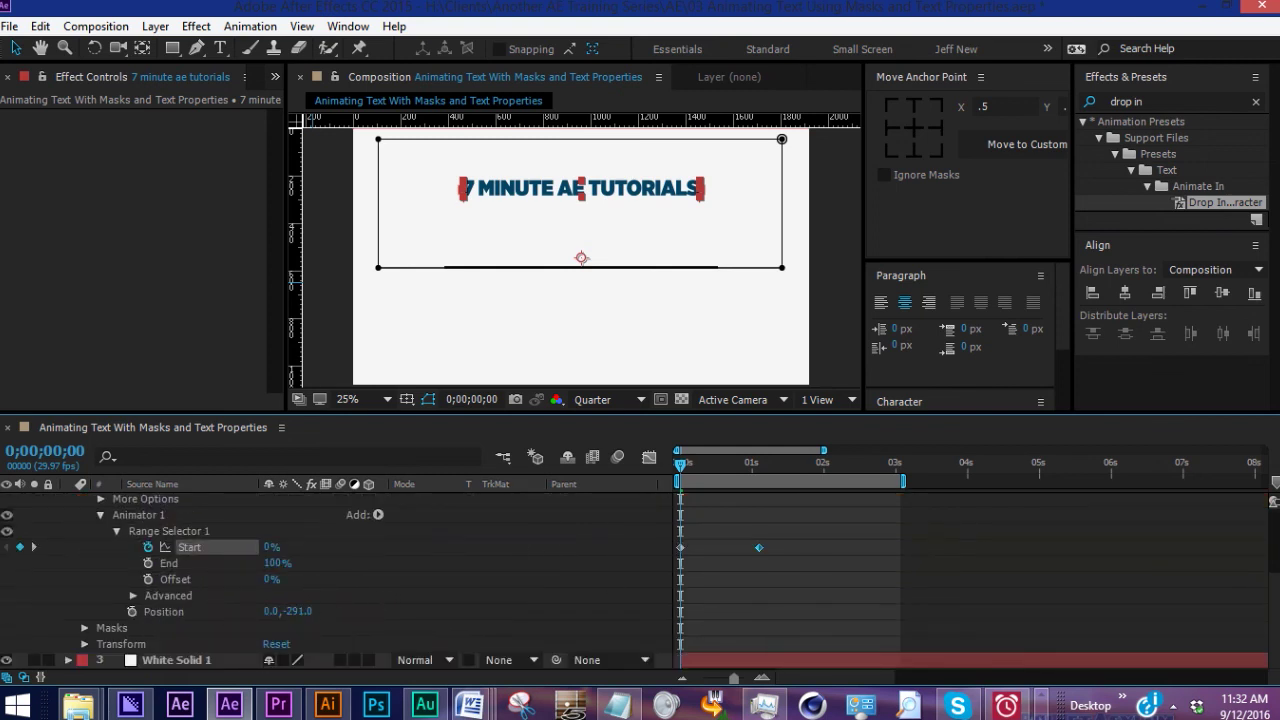
pyautogui.moveTo(298, 611)
pyautogui.mouseDown()
pyautogui.moveTo(500, 611)
pyautogui.moveTo(725, 510)
pyautogui.mouseUp()
pyautogui.moveTo(683, 466)
pyautogui.mouseDown()
pyautogui.moveTo(789, 466)
pyautogui.moveTo(673, 481)
pyautogui.mouseUp()
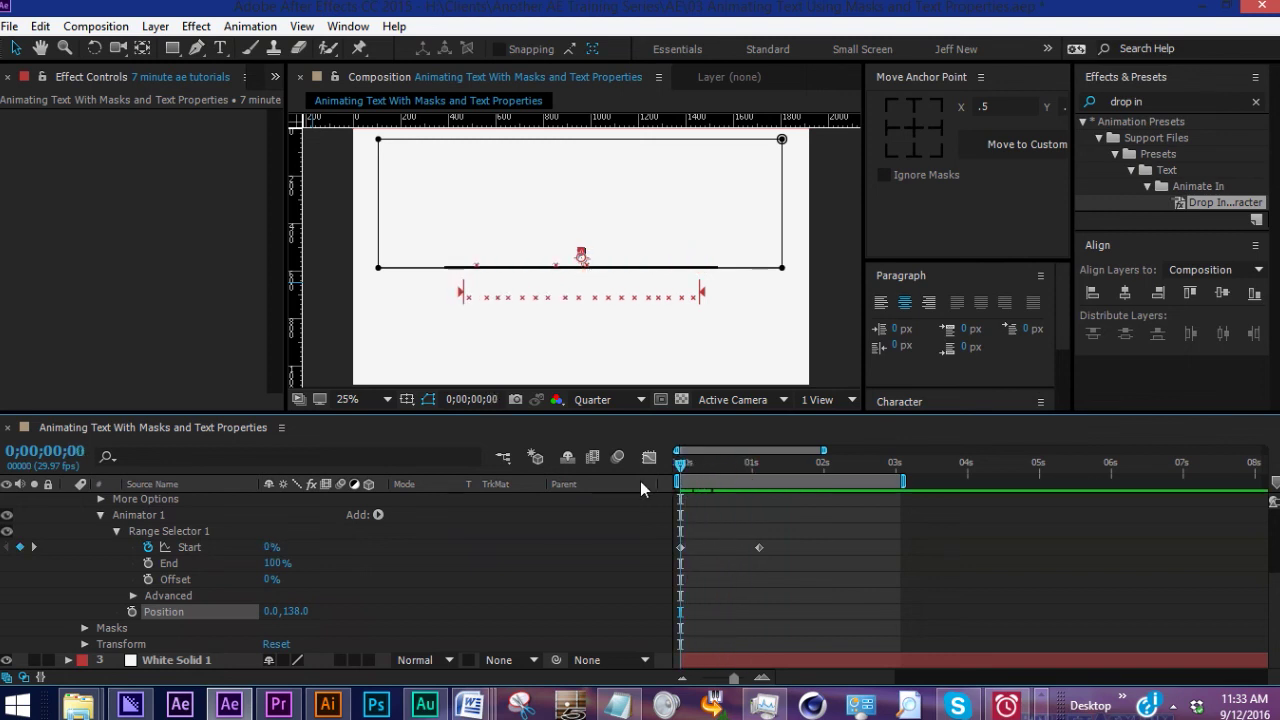
pyautogui.press('space')
pyautogui.press('space')
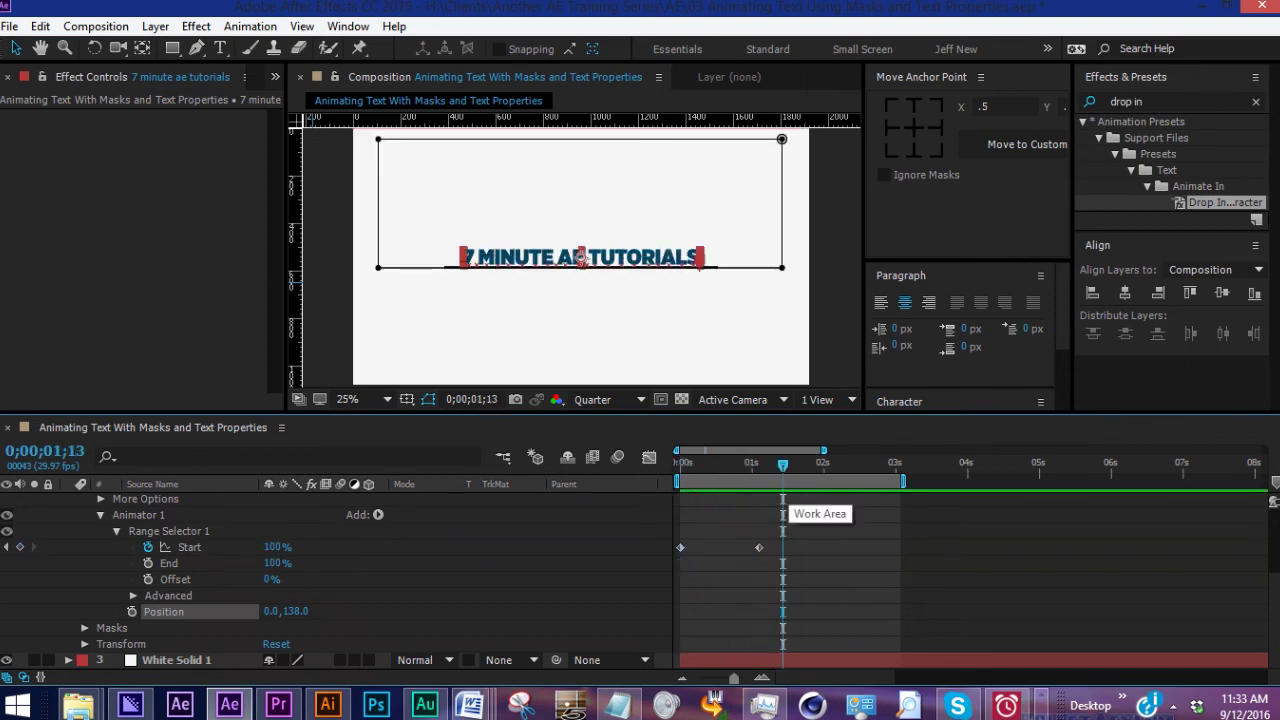
pyautogui.hotkey('ctrl', 'v')
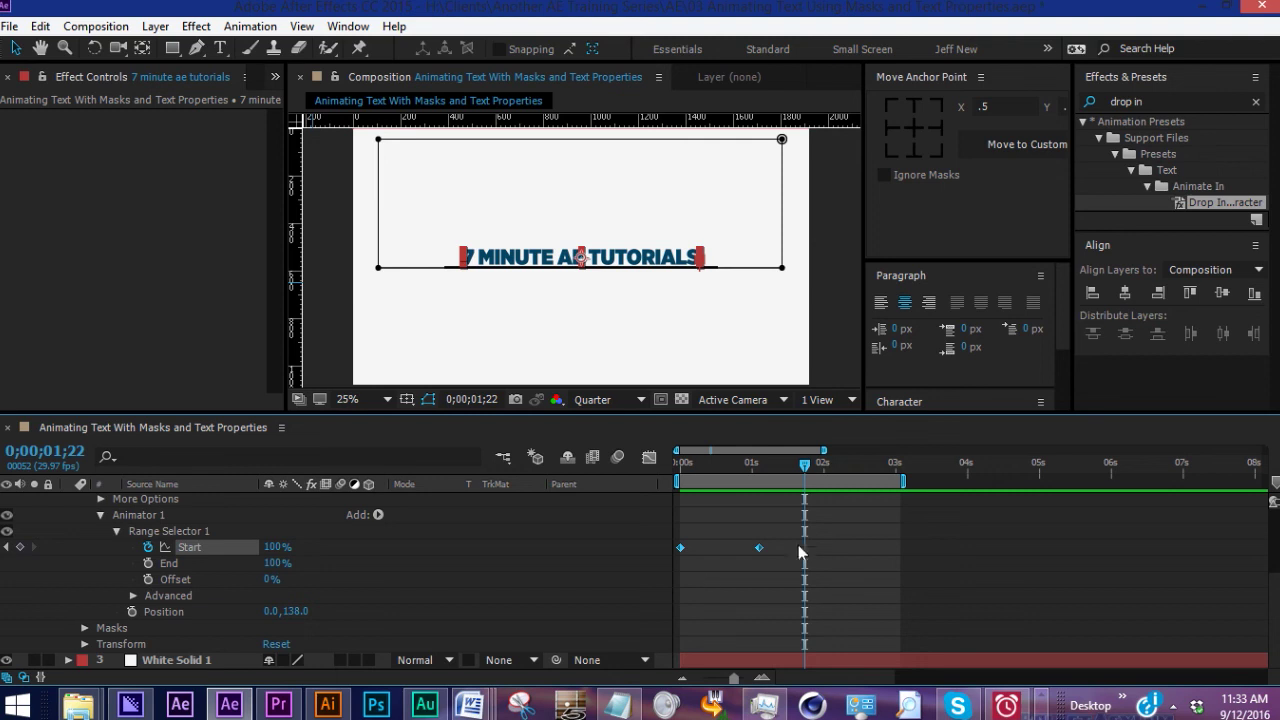
# - Time-reverse the pasted Start keyframes and preview the letters dropping in and away
pyautogui.rightClick(887, 544)
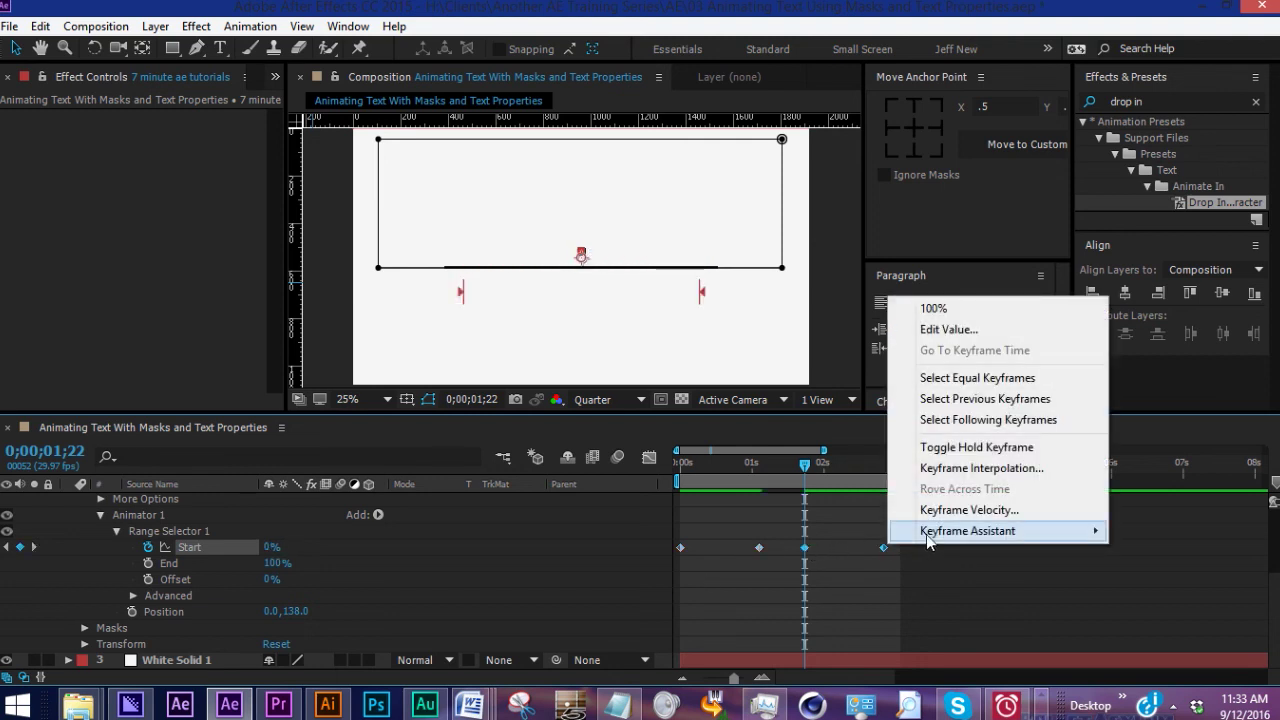
pyautogui.click(760, 694)
pyautogui.press('space')
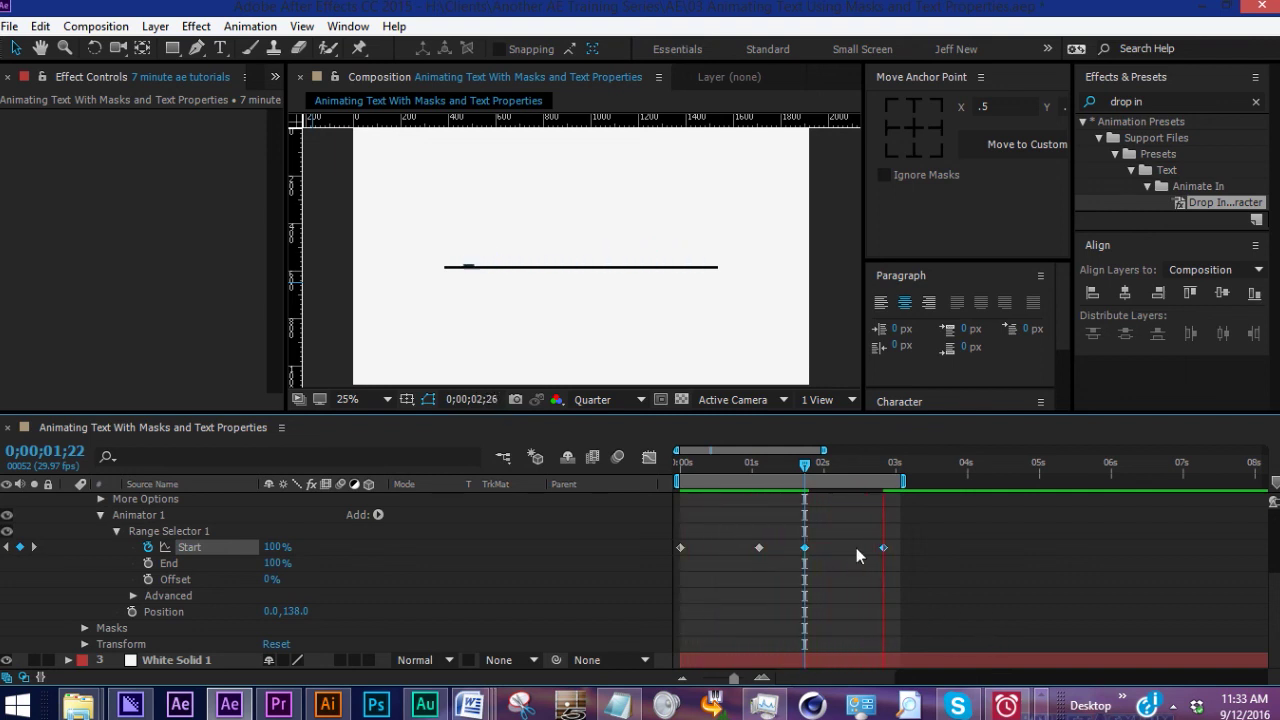
pyautogui.press('space')
pyautogui.moveTo(767, 465); pyautogui.dragTo(775, 465)
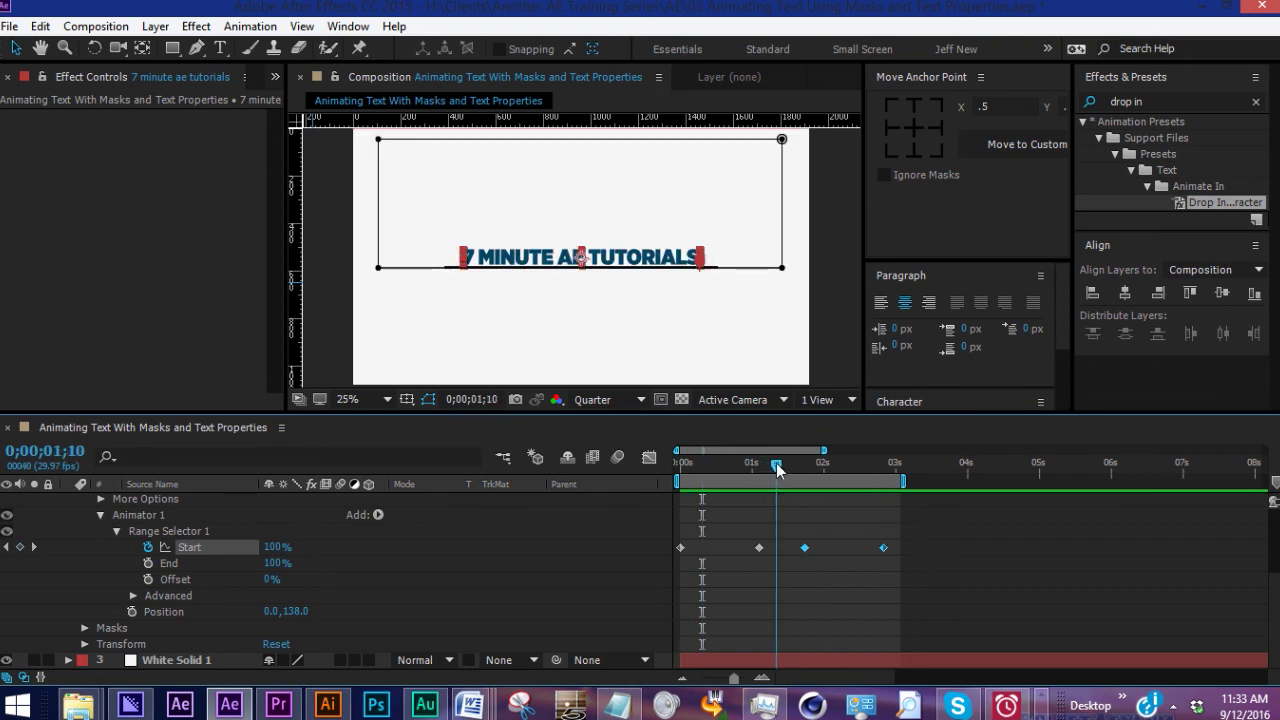